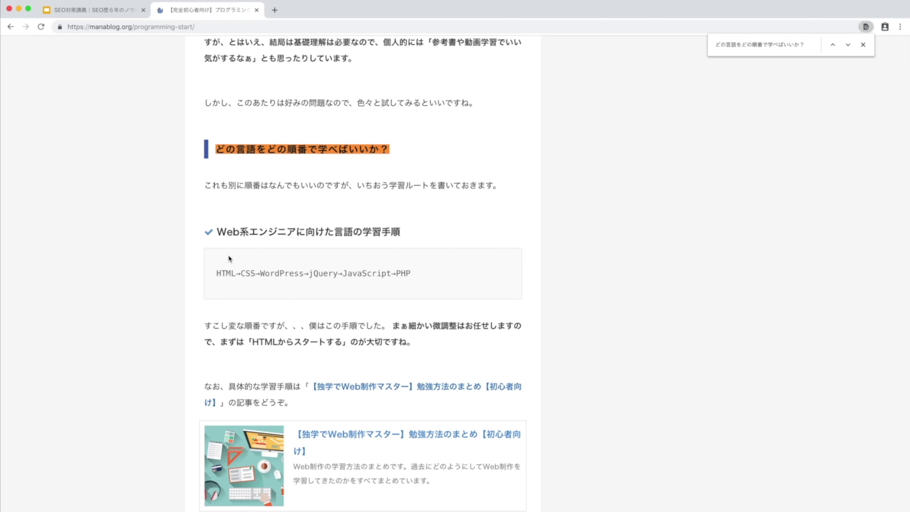
# - Point out the Web engineer language learning order and the sentence linking to the 【独学でWeb制作マスター】 study article
pyautogui.moveTo(216, 273); pyautogui.dragTo(437, 275)
pyautogui.click(437, 275)
pyautogui.scroll(-4, 437, 275)
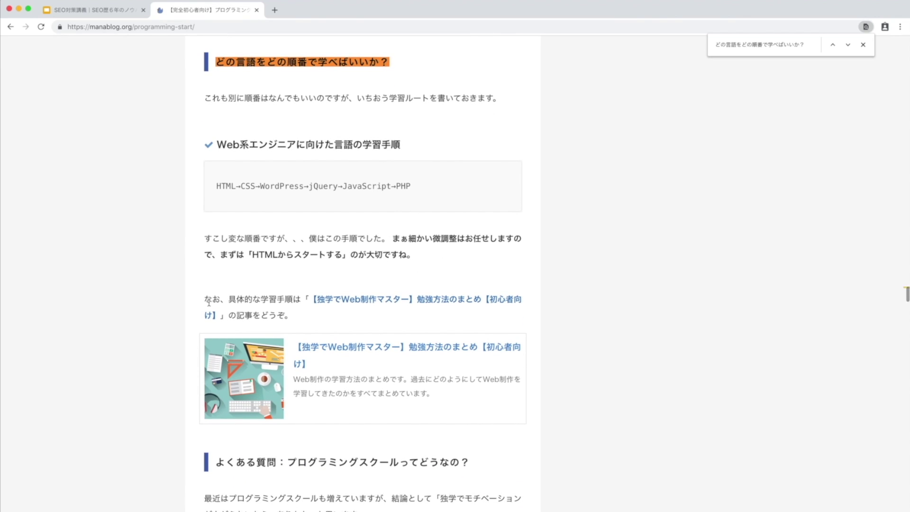
pyautogui.moveTo(227, 297); pyautogui.dragTo(312, 317)
pyautogui.click(312, 317)
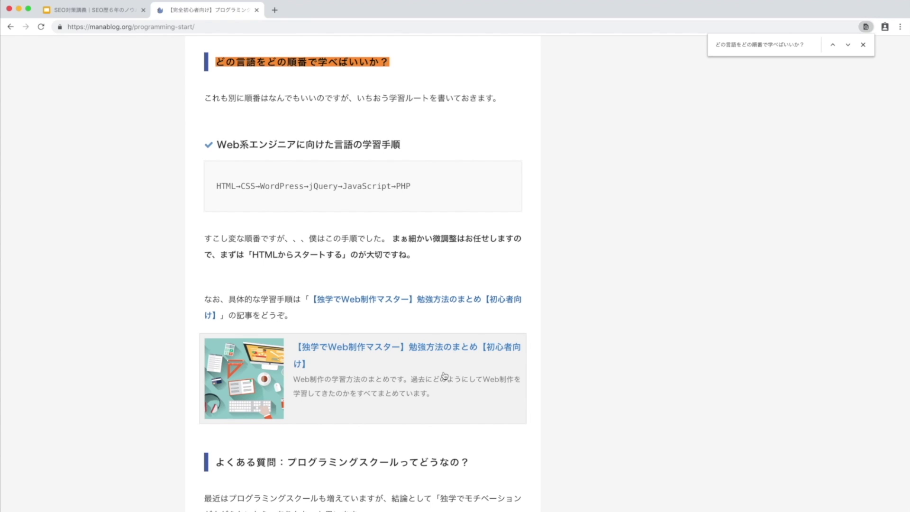
# - Skim the rest of the article from the programming school question through the employment and freelance advice, returning to the three-month study section
pyautogui.scroll(-1, 436, 331)
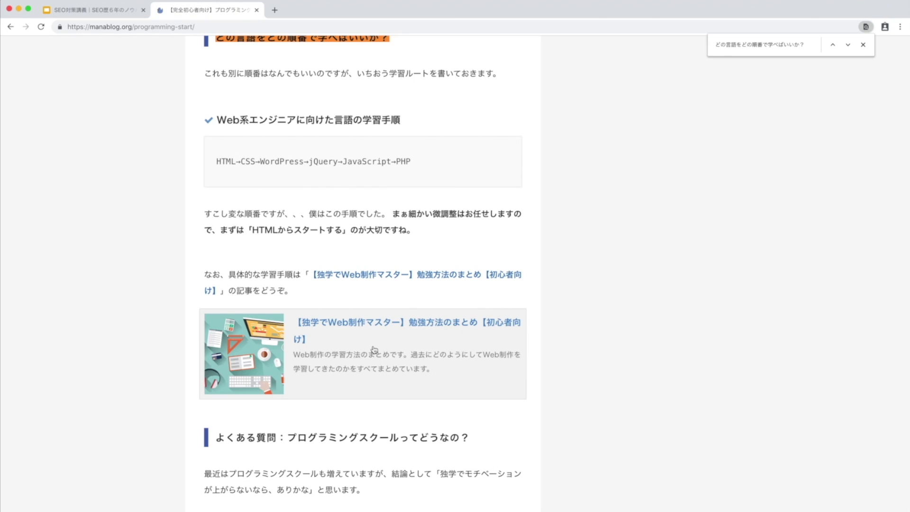
pyautogui.scroll(-10, 374, 350)
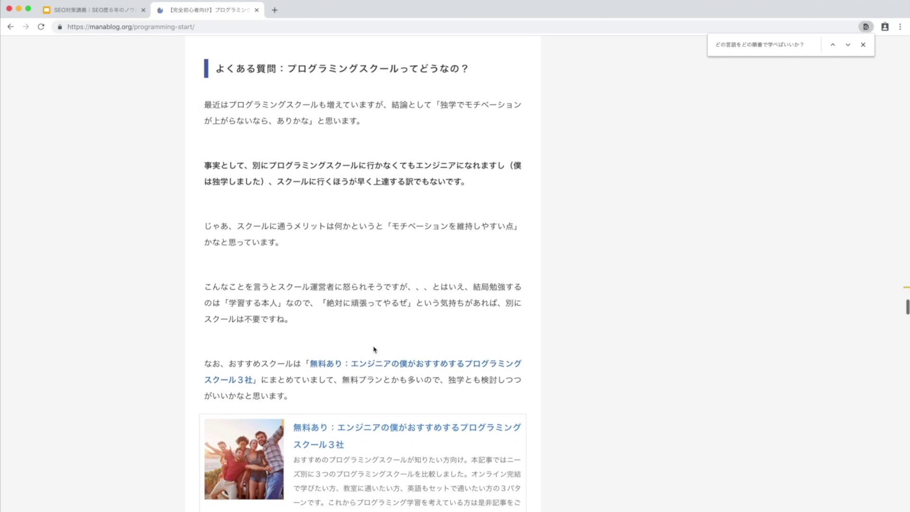
pyautogui.scroll(-8, 374, 350)
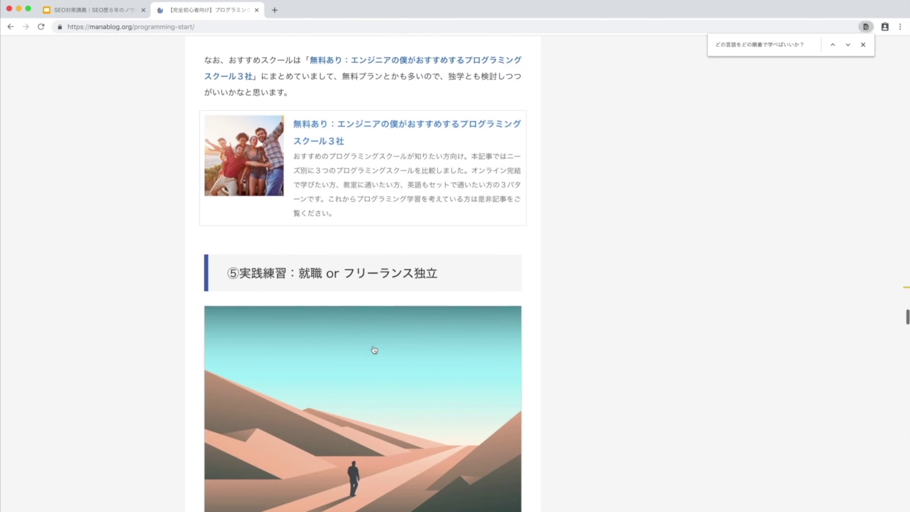
pyautogui.scroll(-15, 374, 350)
pyautogui.scroll(-7, 374, 346)
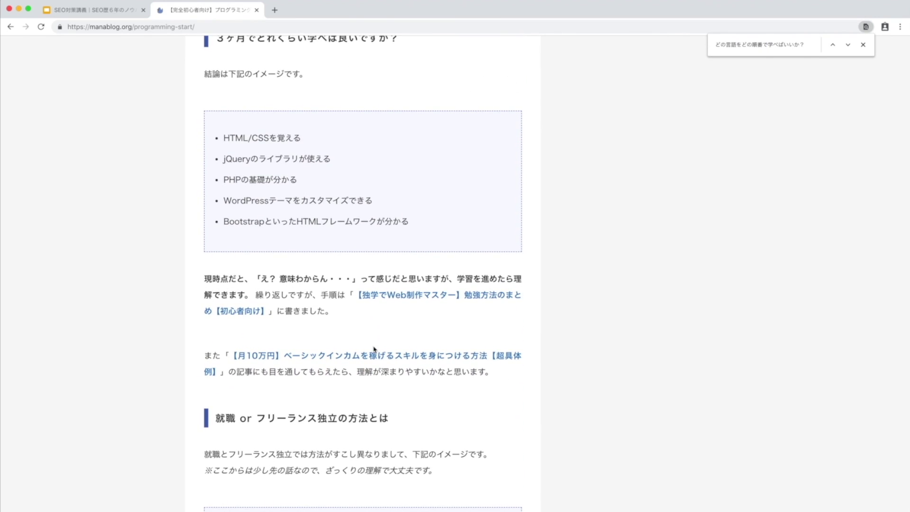
pyautogui.scroll(-4, 374, 349)
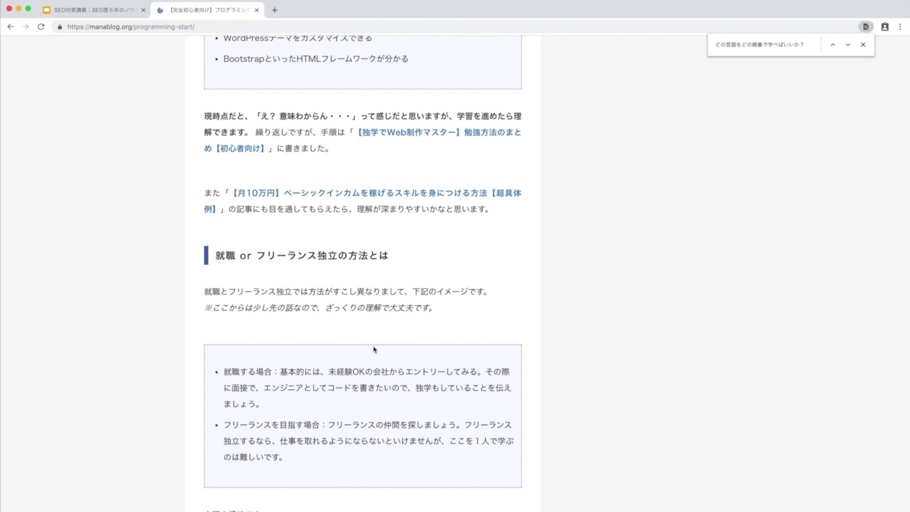
pyautogui.scroll(-6, 374, 349)
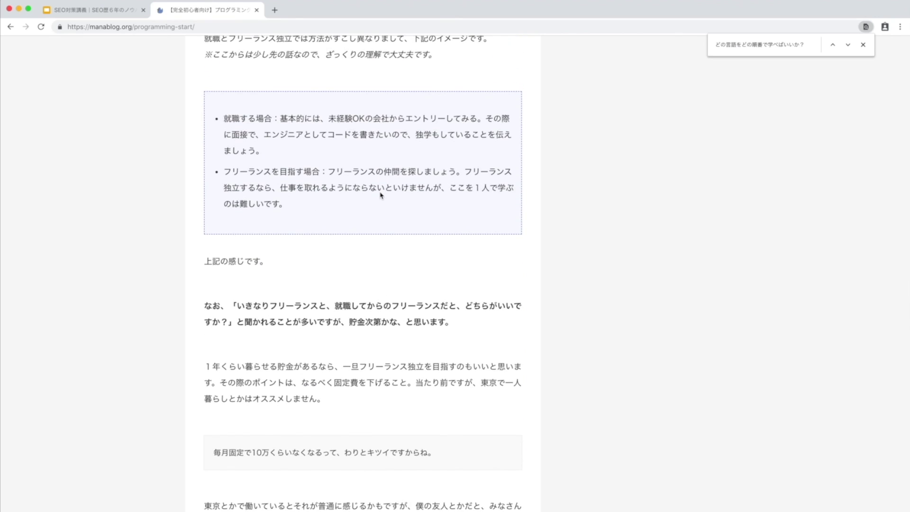
pyautogui.scroll(-7, 380, 194)
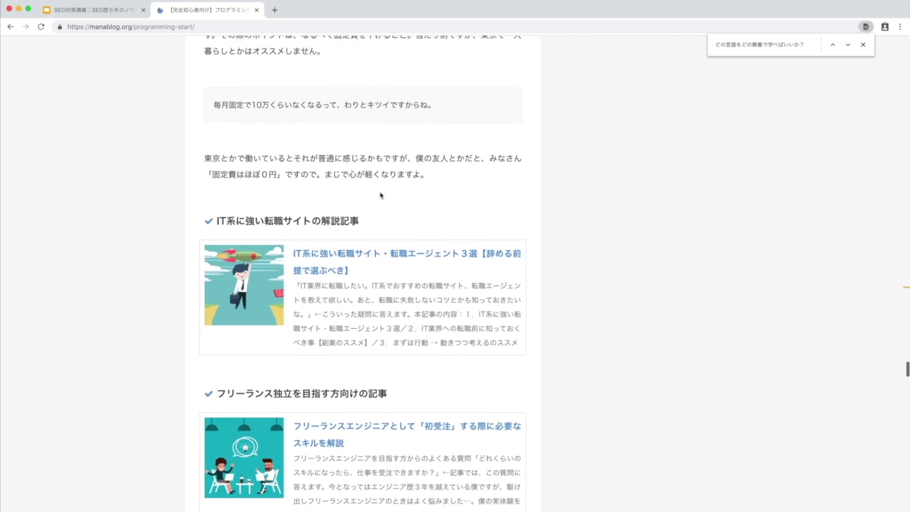
pyautogui.scroll(20, 380, 194)
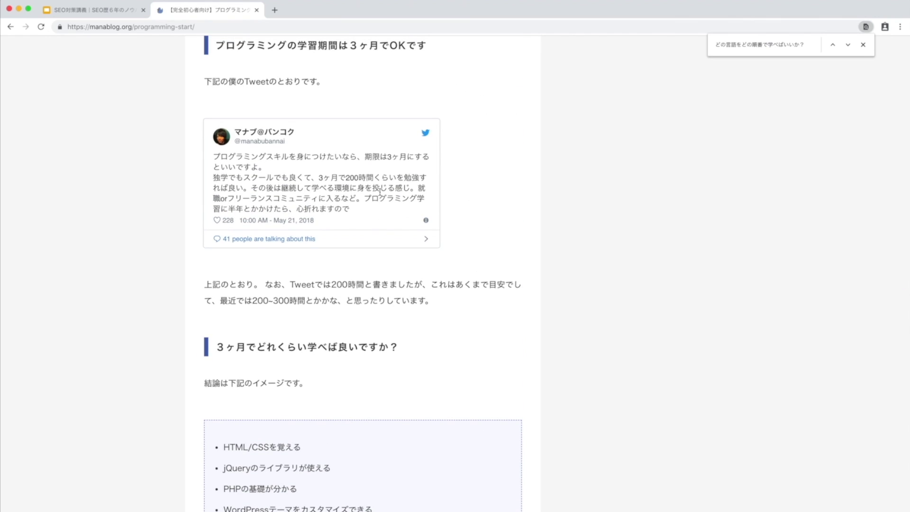
# - Switch to the SEO lecture slides and advance to slide 3−5．外部リンク
pyautogui.click(85, 13)
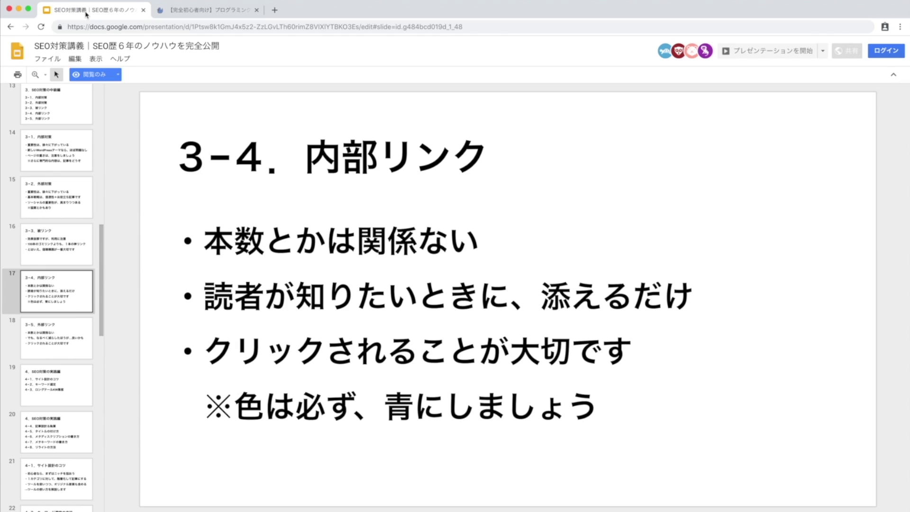
pyautogui.press('Down')
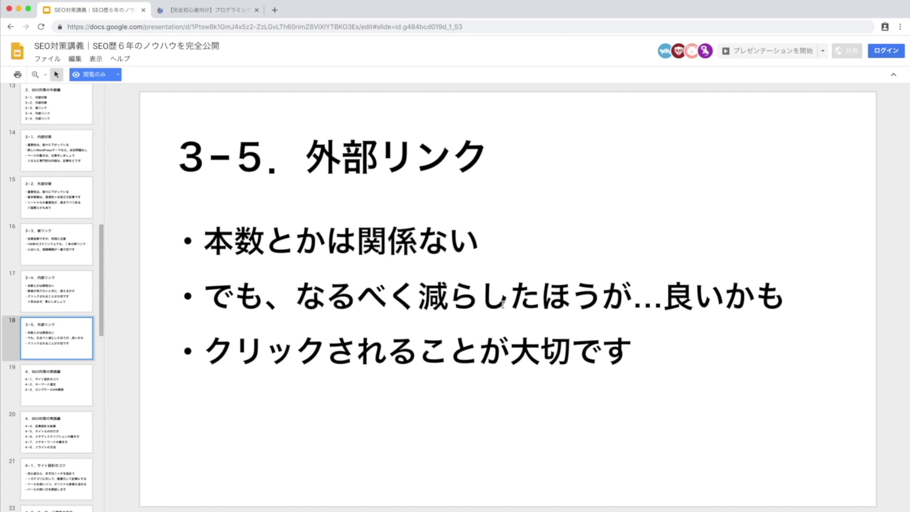
# - Return to the programming article and review the どの言語をどの順番で学べばいいか？ section with its linked study article
pyautogui.click(194, 10)
pyautogui.scroll(1, 467, 250)
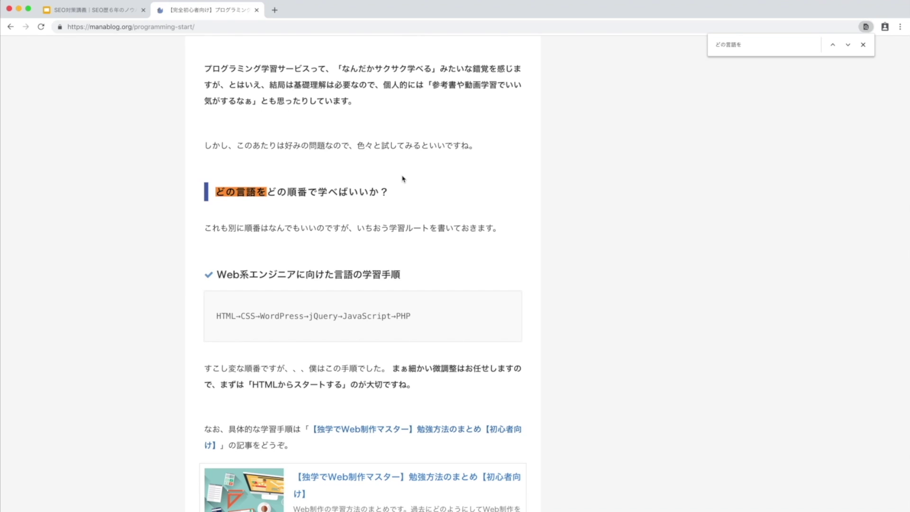
pyautogui.scroll(-1, 403, 178)
pyautogui.moveTo(402, 158); pyautogui.dragTo(445, 244)
pyautogui.click(446, 244)
pyautogui.scroll(-3, 445, 243)
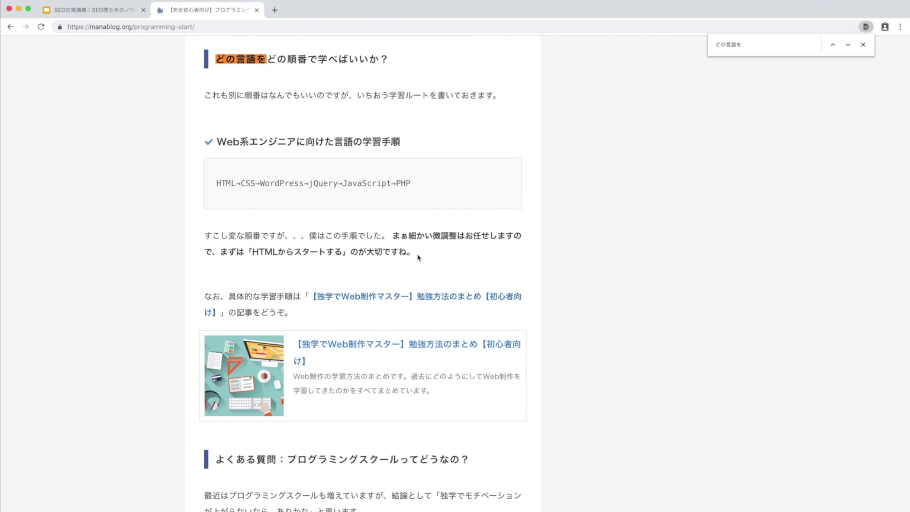
pyautogui.moveTo(398, 321); pyautogui.dragTo(467, 442)
pyautogui.click(467, 442)
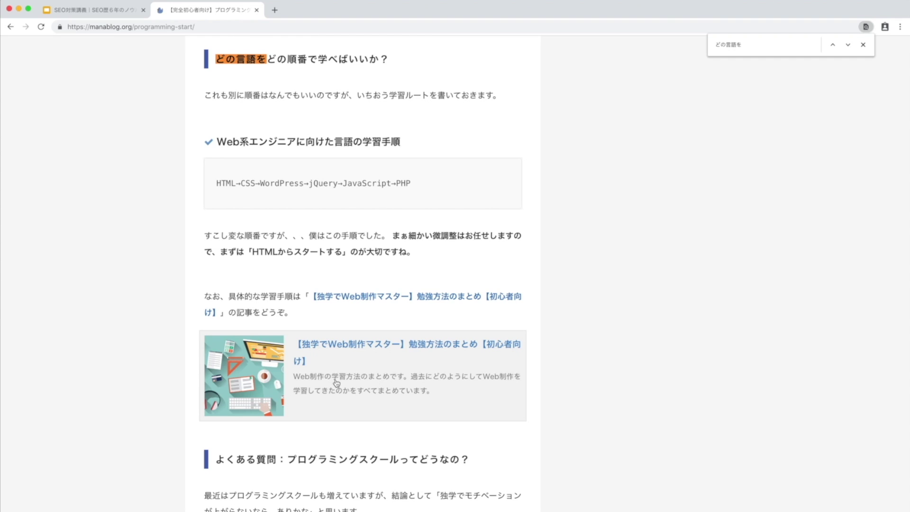
# - Reload the article and examine the プログラミングで「月５万円稼ぐ」が簡単な理由 section, highlighting its heading and the LP coding job sentence
pyautogui.press('super+r')
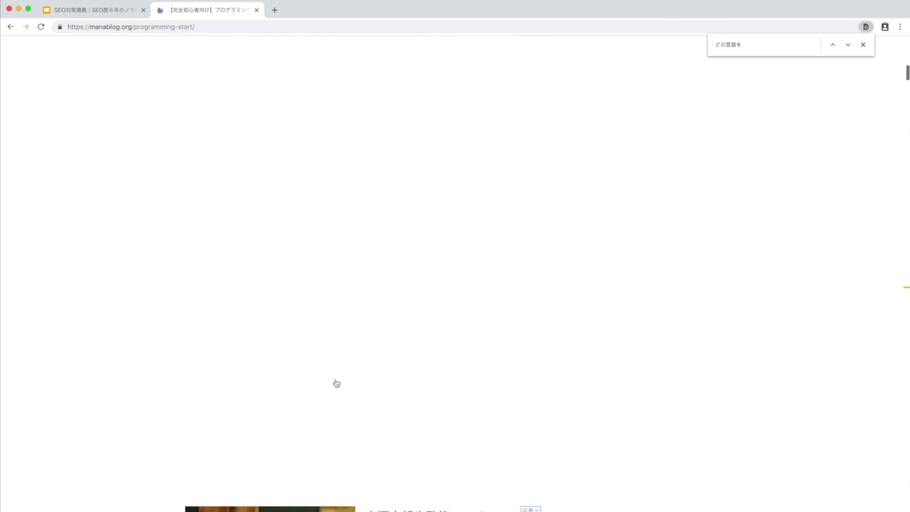
pyautogui.scroll(-12, 336, 383)
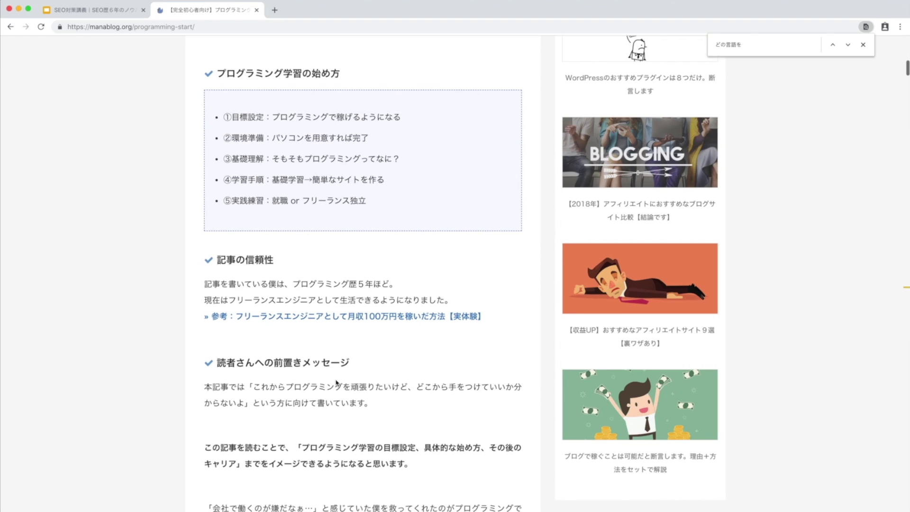
pyautogui.scroll(-15, 337, 383)
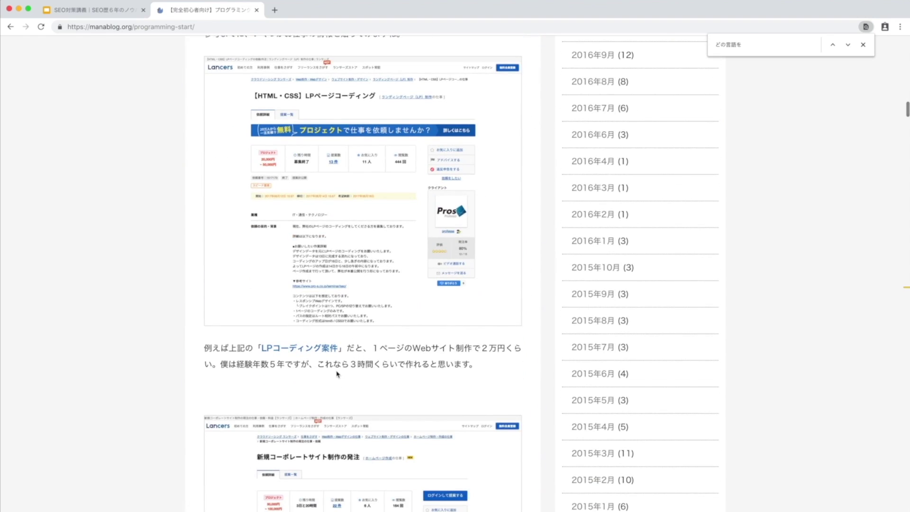
pyautogui.scroll(1, 309, 360)
pyautogui.moveTo(215, 61); pyautogui.dragTo(423, 61)
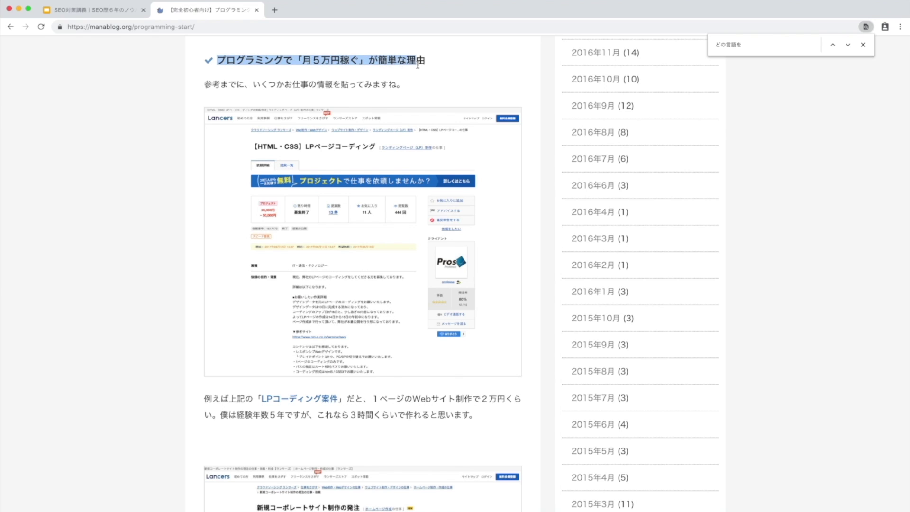
pyautogui.click(422, 61)
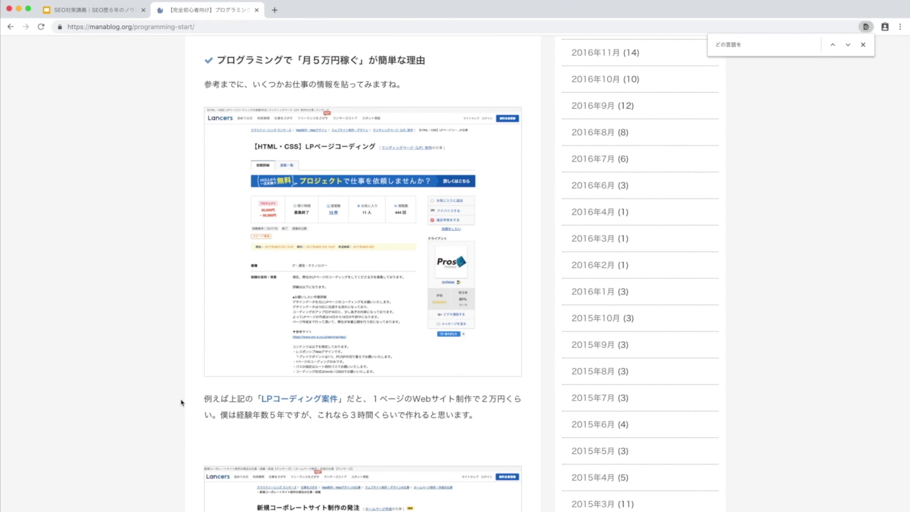
pyautogui.moveTo(206, 396); pyautogui.dragTo(441, 398)
pyautogui.click(351, 398)
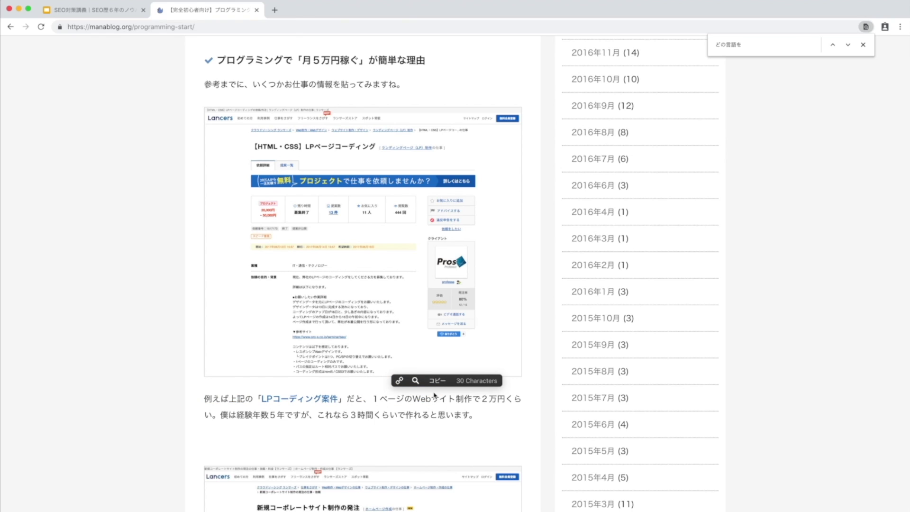
# - Open the LPコーディング案件 link in a new tab, dismiss the Lancers question popup and look through the job details
pyautogui.keyDown('super'); pyautogui.click(301, 399); pyautogui.keyUp('super')
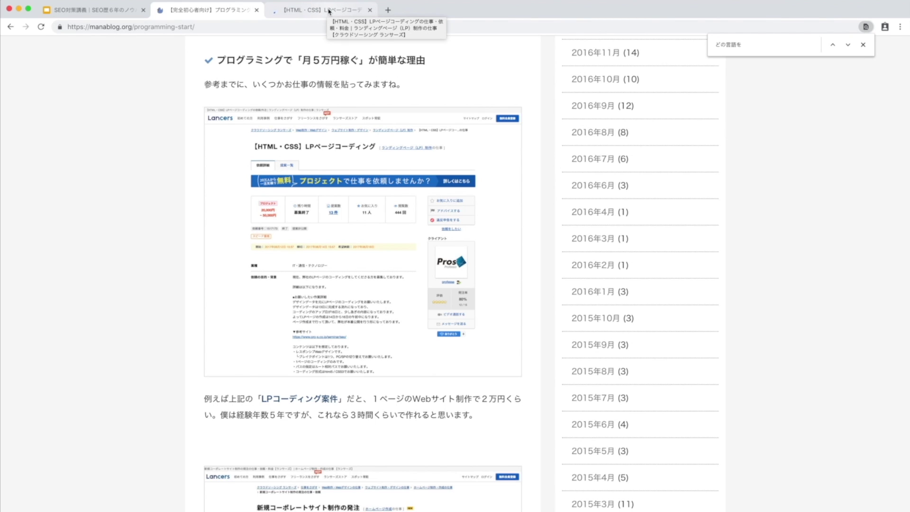
pyautogui.click(328, 11)
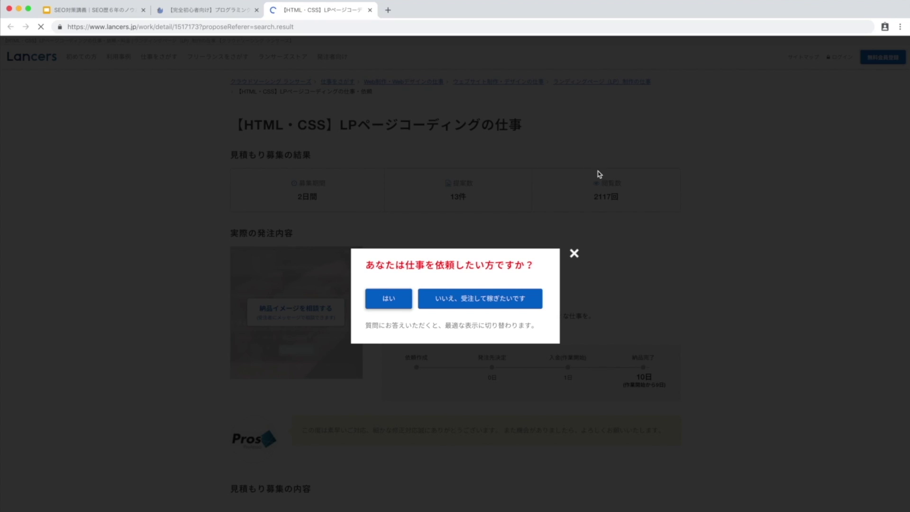
pyautogui.click(574, 252)
pyautogui.scroll(-13, 576, 252)
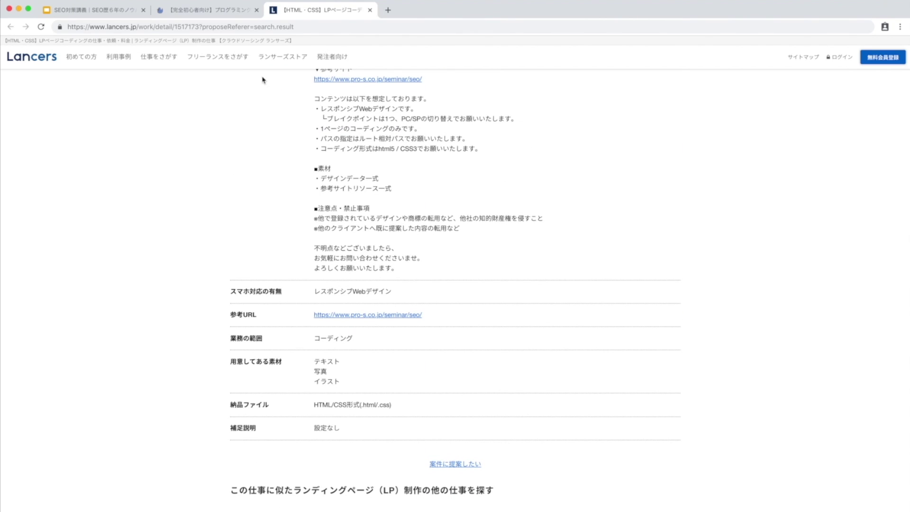
# - Go back to the programming article and view the corporate site production job example with its external link
pyautogui.click(188, 16)
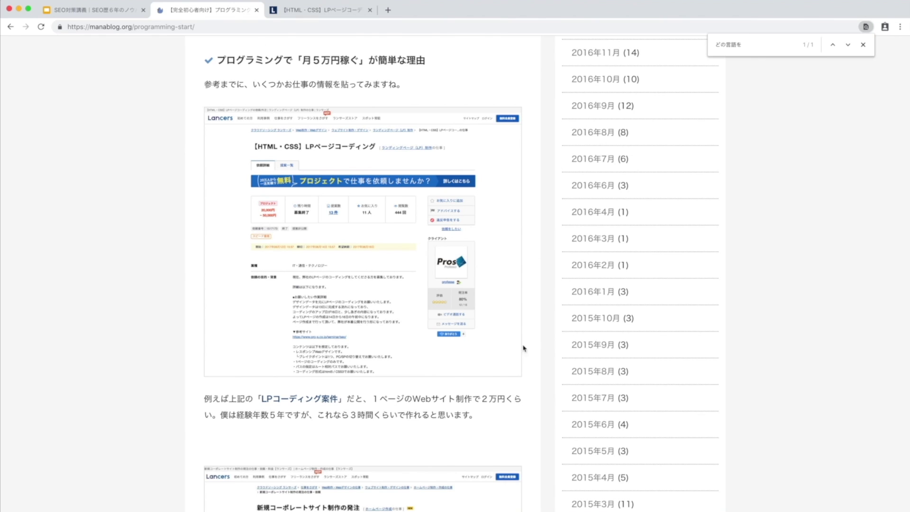
pyautogui.scroll(-6, 430, 397)
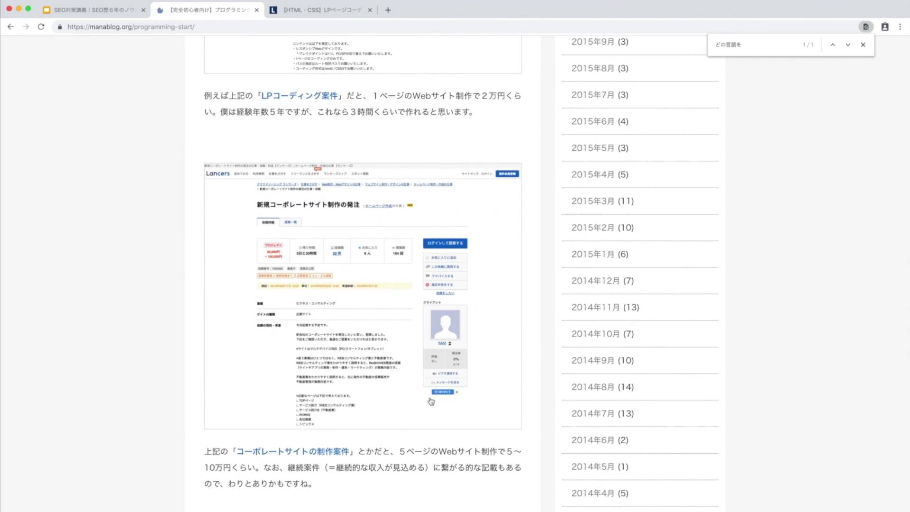
# - Return to the SEO lecture slides, show slide 4−1．サイト設計のコツ and highlight its first point about targeting a niche
pyautogui.click(94, 10)
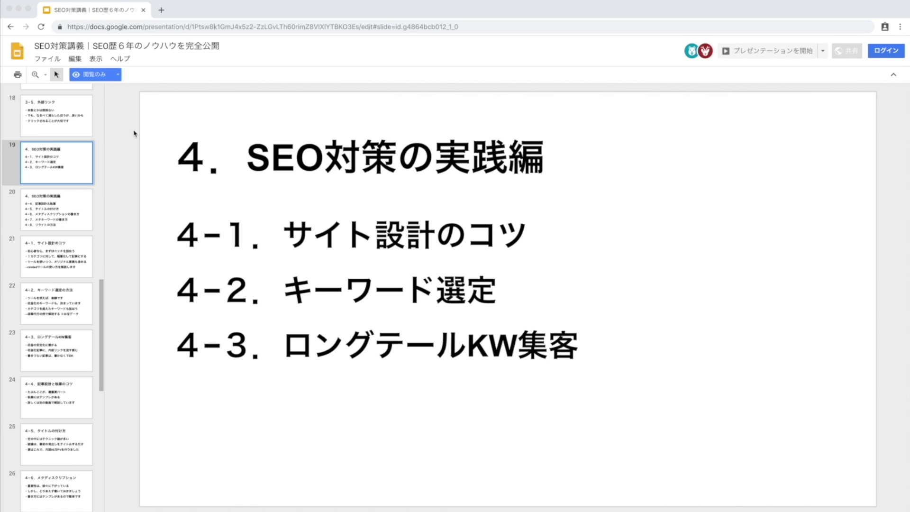
pyautogui.click(53, 212)
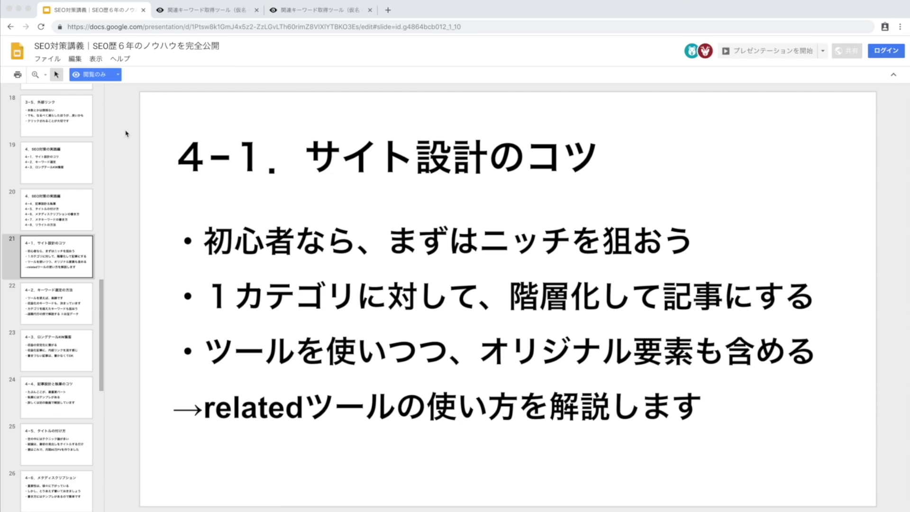
pyautogui.moveTo(182, 238); pyautogui.dragTo(701, 244)
pyautogui.click(768, 229)
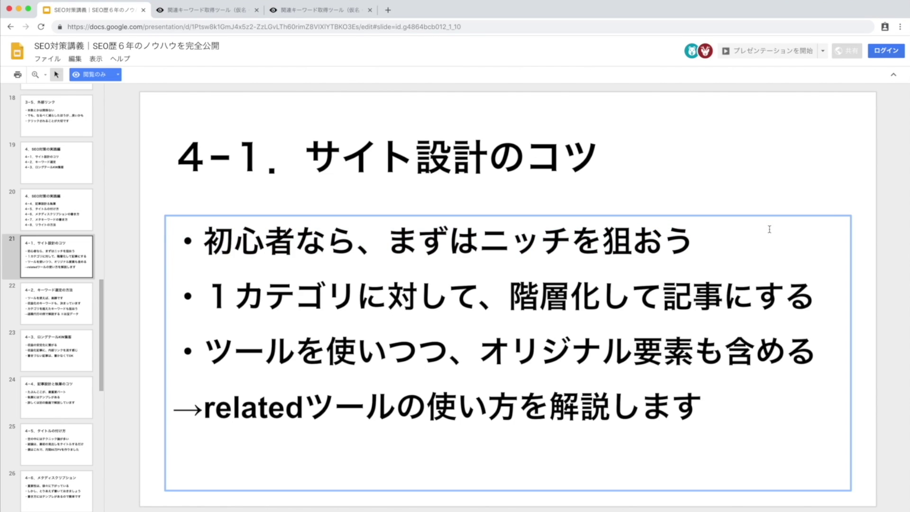
# - Switch to the site structure screenshot in Preview and frame the top-level 英語 アプリ page with a selection
pyautogui.hotkey('ctrl', 'Up')
pyautogui.click(315, 172)
pyautogui.moveTo(376, 122); pyautogui.dragTo(528, 244)
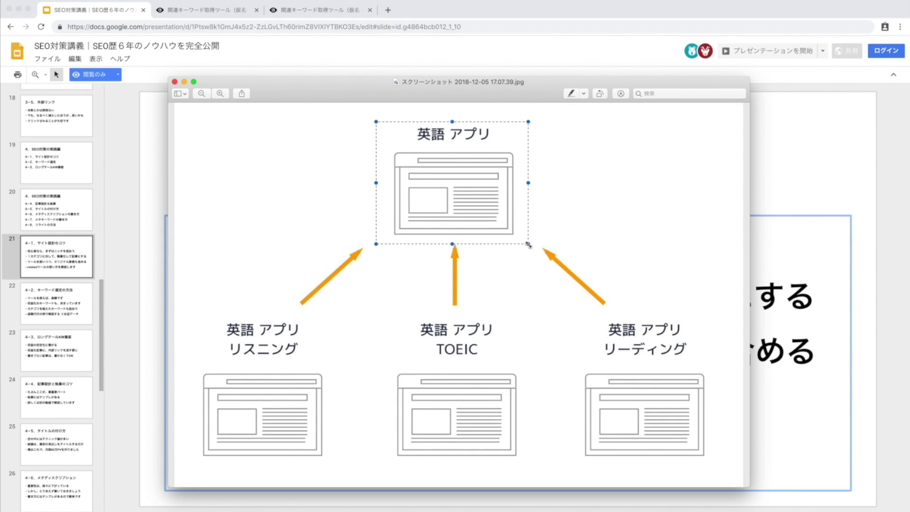
pyautogui.click(553, 239)
pyautogui.moveTo(379, 117); pyautogui.dragTo(531, 246)
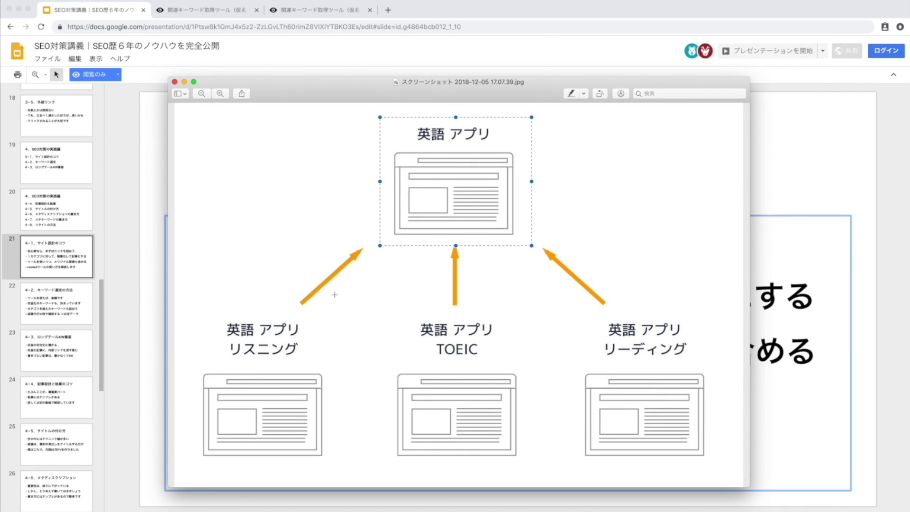
# - Frame the lower-level リスニング, TOEIC and リーディング pages one by one, ending with リスニング selected again
pyautogui.moveTo(191, 315); pyautogui.dragTo(339, 465)
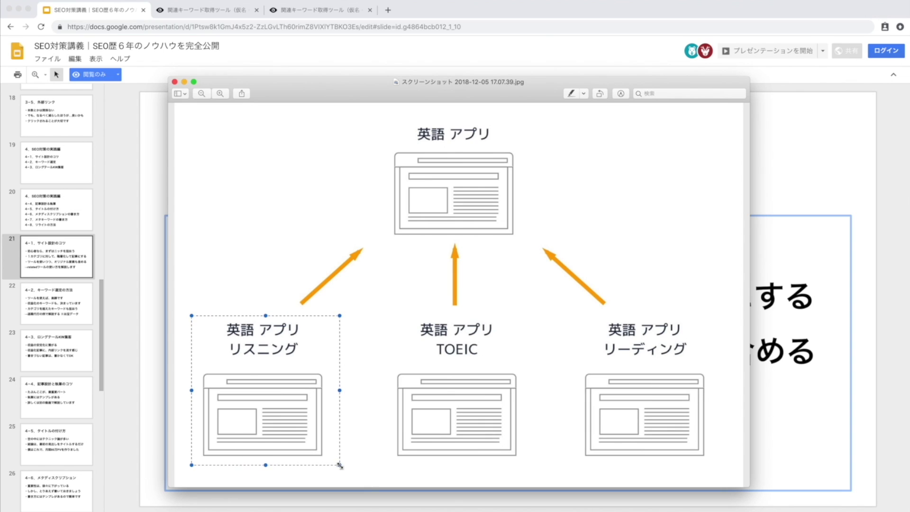
pyautogui.moveTo(376, 310); pyautogui.dragTo(565, 461)
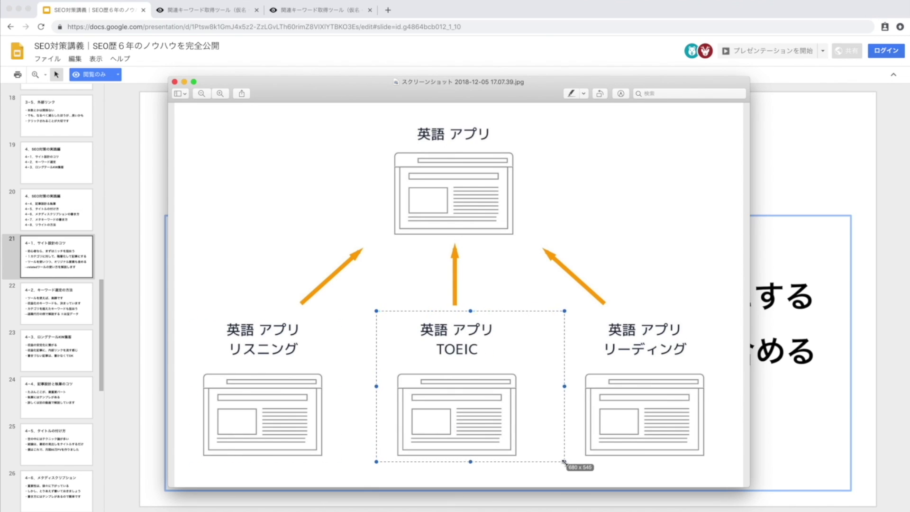
pyautogui.moveTo(572, 311); pyautogui.dragTo(716, 469)
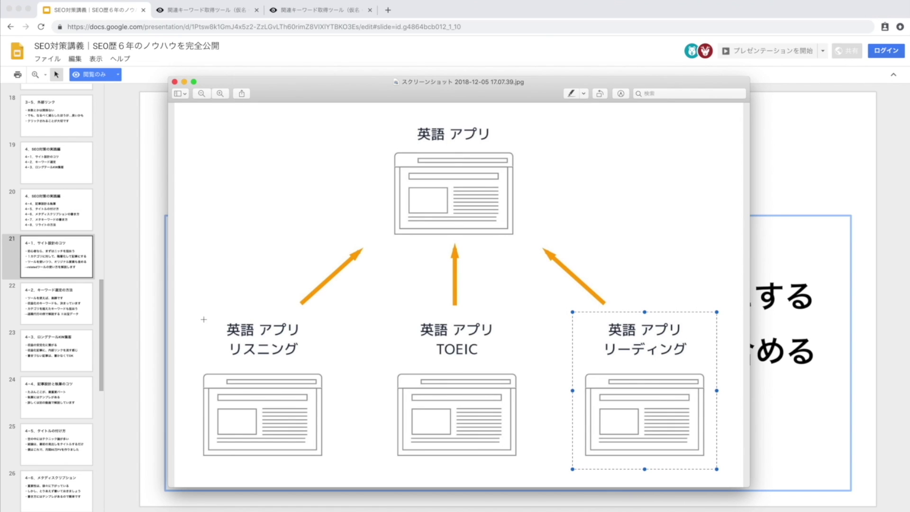
pyautogui.moveTo(198, 315); pyautogui.dragTo(338, 469)
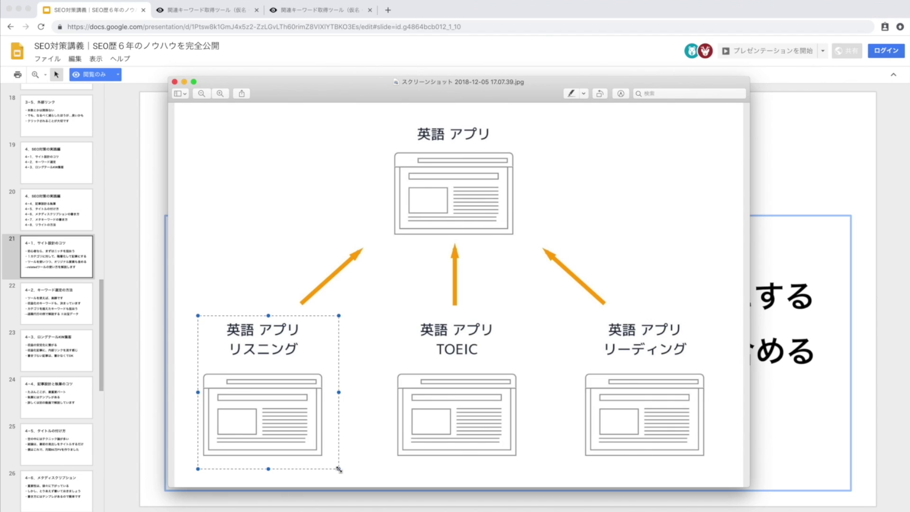
# - Frame the lower-level TOEIC and リーディング pages of the diagram in turn, finishing on TOEIC
pyautogui.moveTo(383, 312); pyautogui.dragTo(532, 470)
pyautogui.click(542, 471)
pyautogui.moveTo(566, 309); pyautogui.dragTo(723, 467)
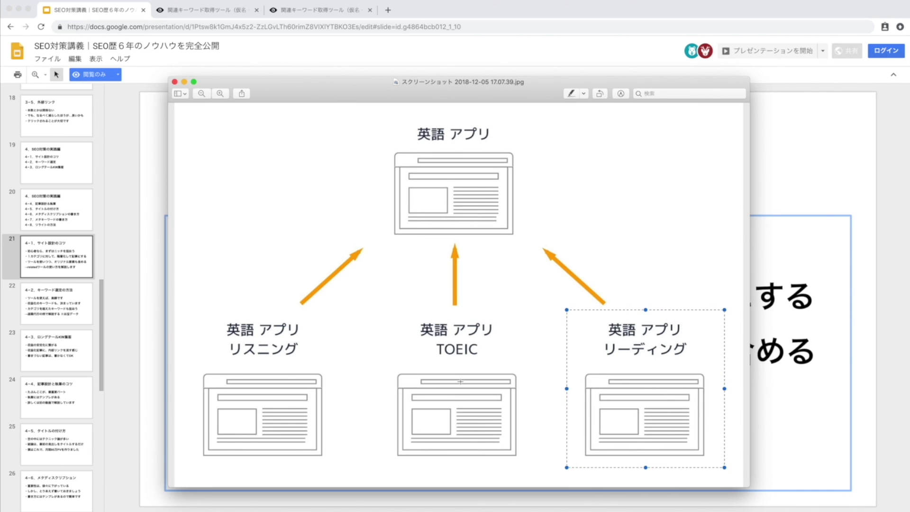
pyautogui.moveTo(341, 310); pyautogui.dragTo(552, 436)
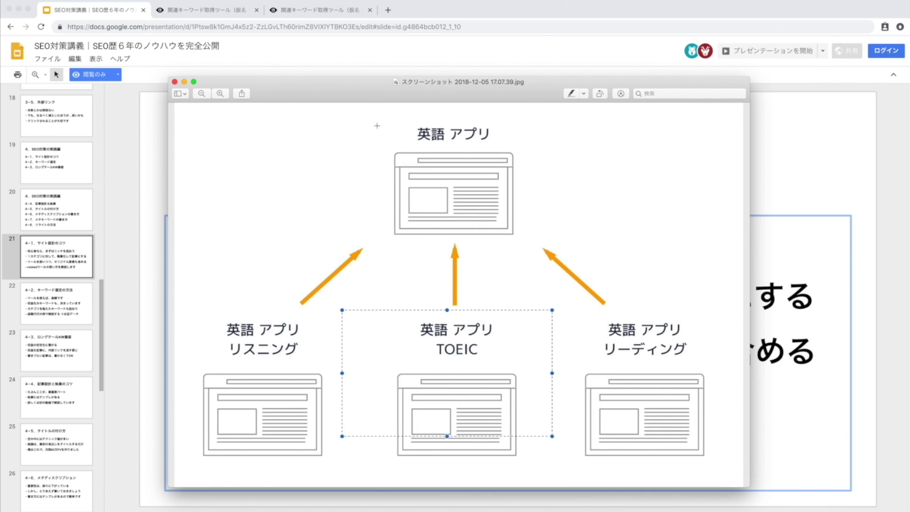
# - Frame the top-level 英語 アプリ page, extend the selection above its title, and clear it
pyautogui.moveTo(375, 126); pyautogui.dragTo(530, 238)
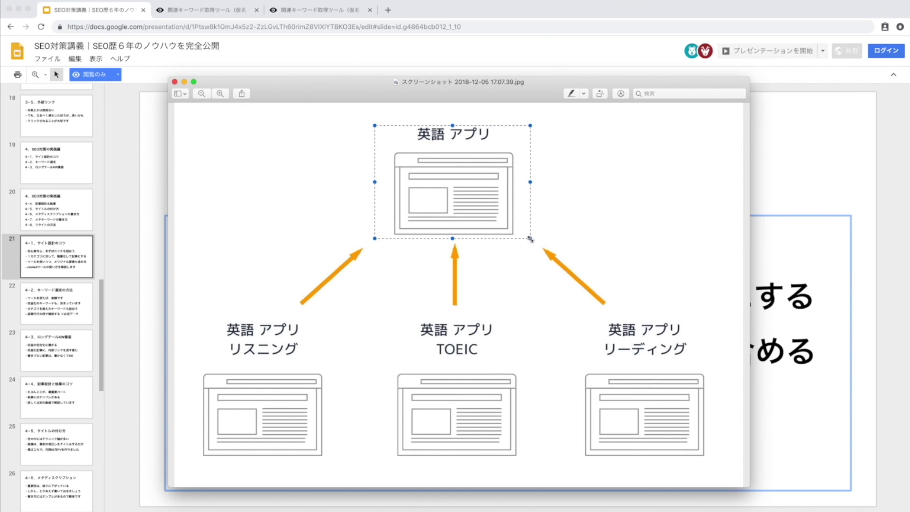
pyautogui.moveTo(375, 125); pyautogui.dragTo(376, 118)
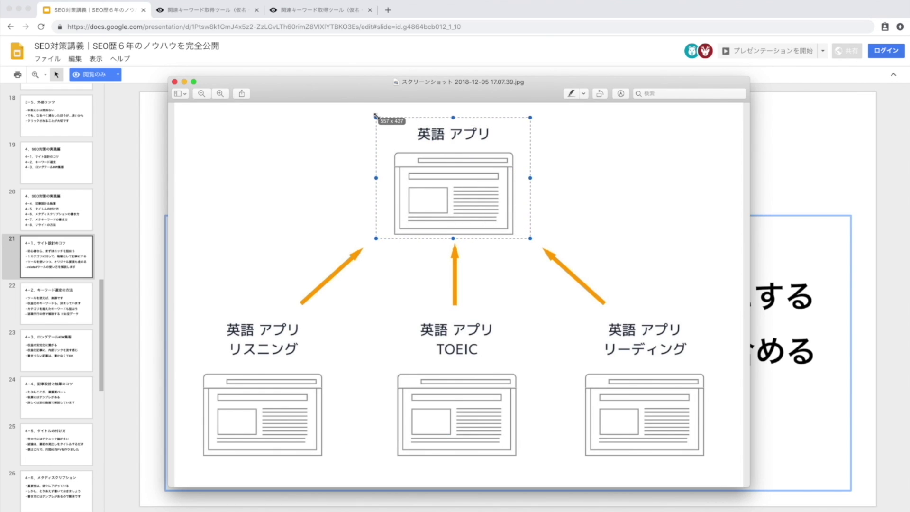
pyautogui.moveTo(416, 133); pyautogui.dragTo(418, 134)
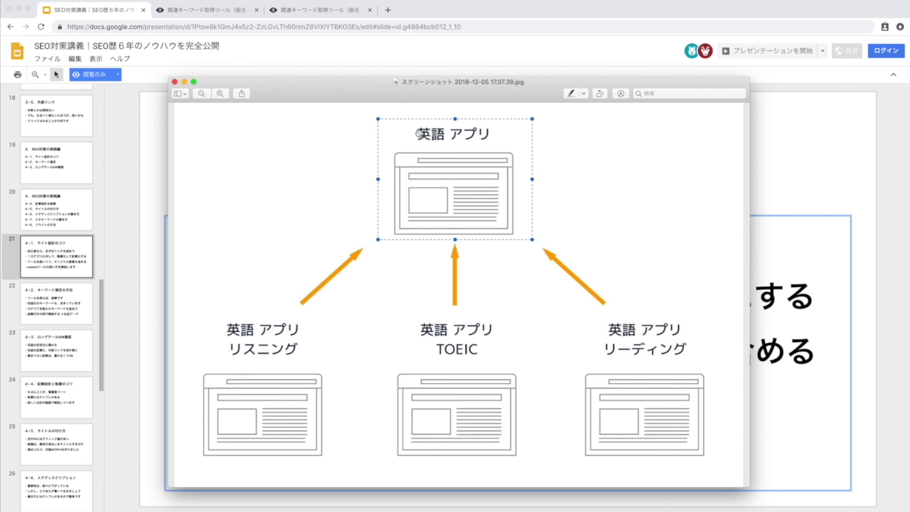
pyautogui.click(550, 160)
# - Frame the whole site structure diagram, then return to slide 4−1 and highlight its third point about using tools
pyautogui.moveTo(186, 123); pyautogui.dragTo(718, 472)
pyautogui.click(732, 460)
pyautogui.click(820, 180)
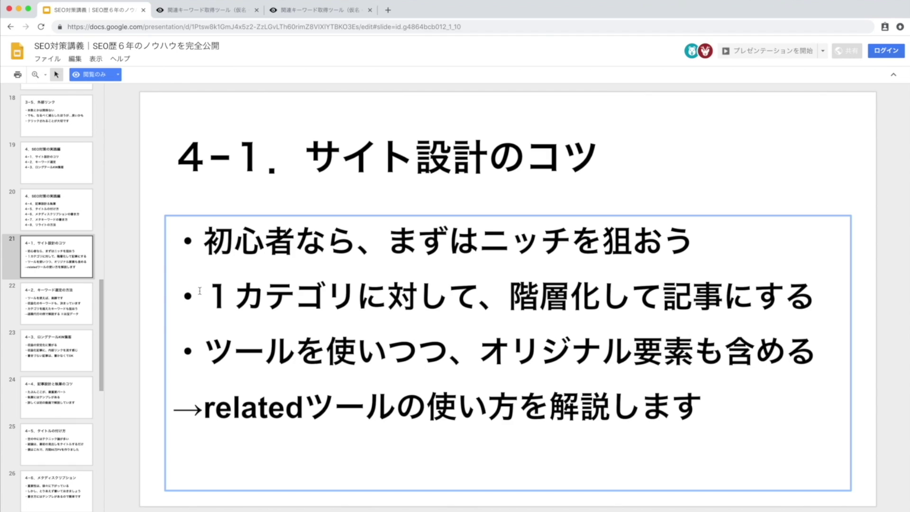
pyautogui.moveTo(205, 353); pyautogui.dragTo(525, 360)
pyautogui.click(525, 360)
# - Switch to the related keyword tool page, enlarge it, and highlight its web address related-keywords.com
pyautogui.click(220, 10)
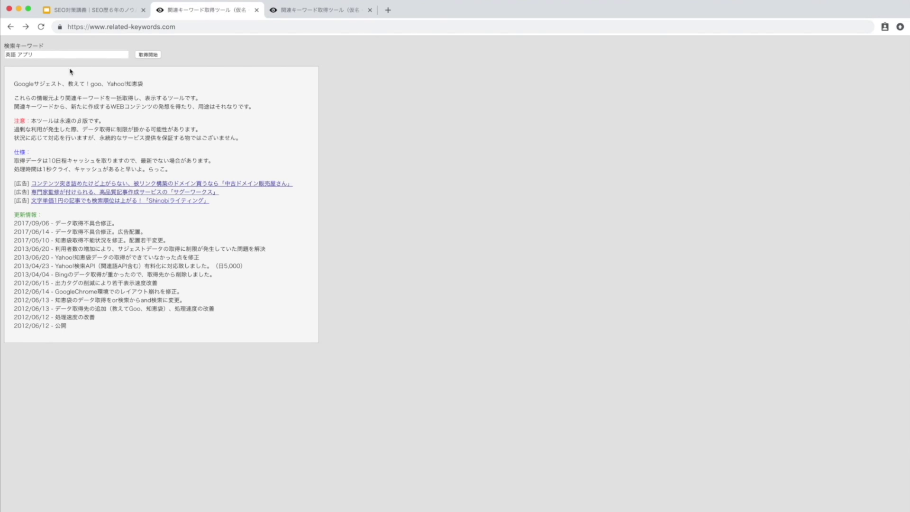
pyautogui.press('super+plus')
pyautogui.press('super+plus')
pyautogui.press('super+plus')
pyautogui.press('super+plus')
pyautogui.press('super+plus')
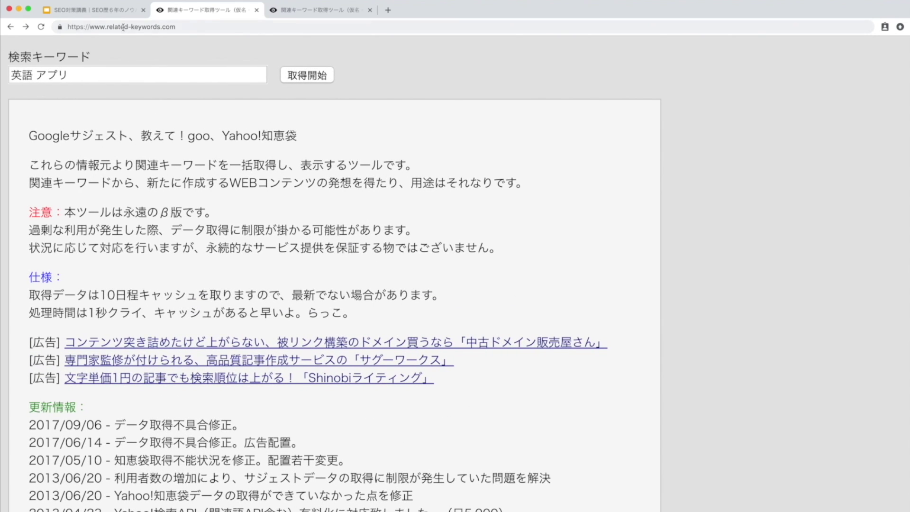
pyautogui.moveTo(104, 26); pyautogui.dragTo(243, 23)
pyautogui.click(248, 51)
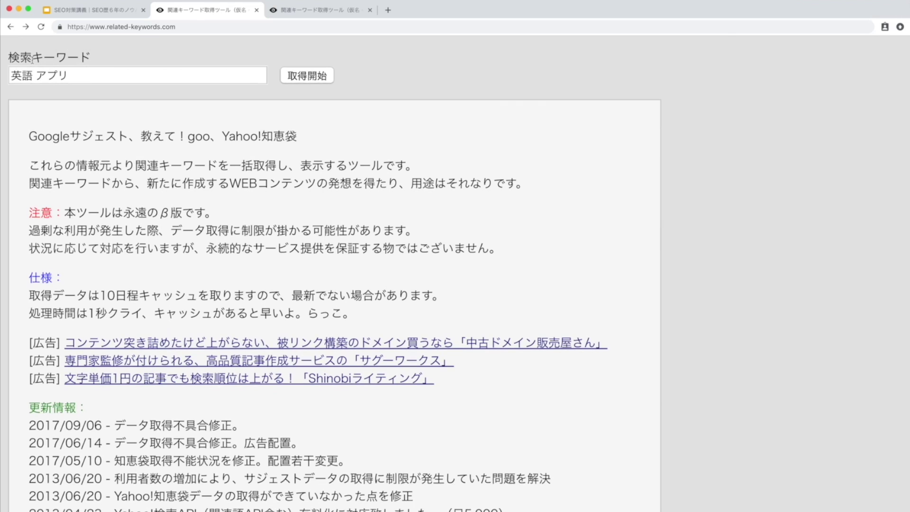
# - Fetch the related keywords for 英語 アプリ and enlarge the results
pyautogui.moveTo(7, 57); pyautogui.dragTo(232, 135)
pyautogui.tripleClick(47, 74)
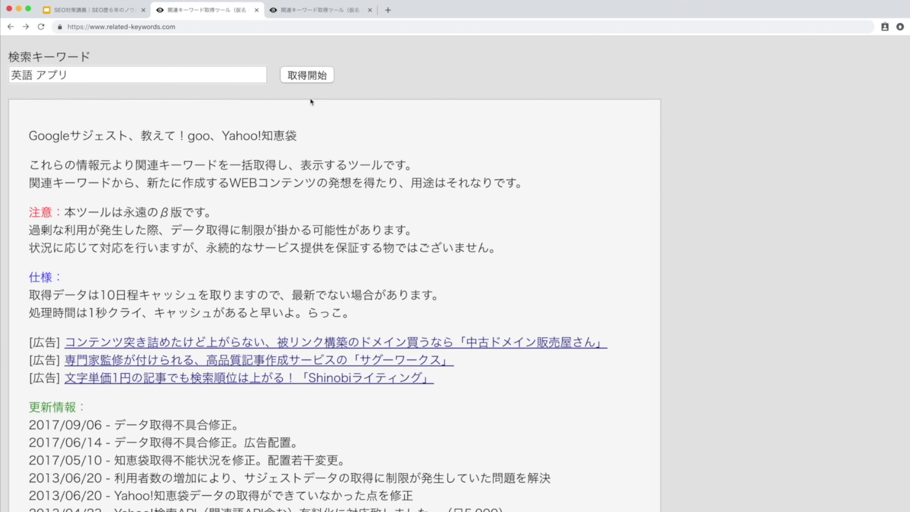
pyautogui.click(306, 75)
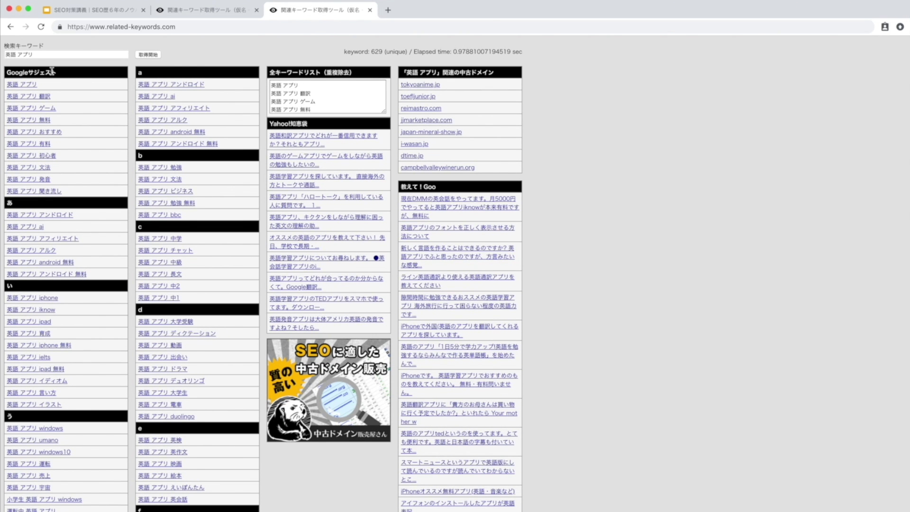
pyautogui.scroll(5, 52, 71)
pyautogui.hscroll(-3, 51, 71)
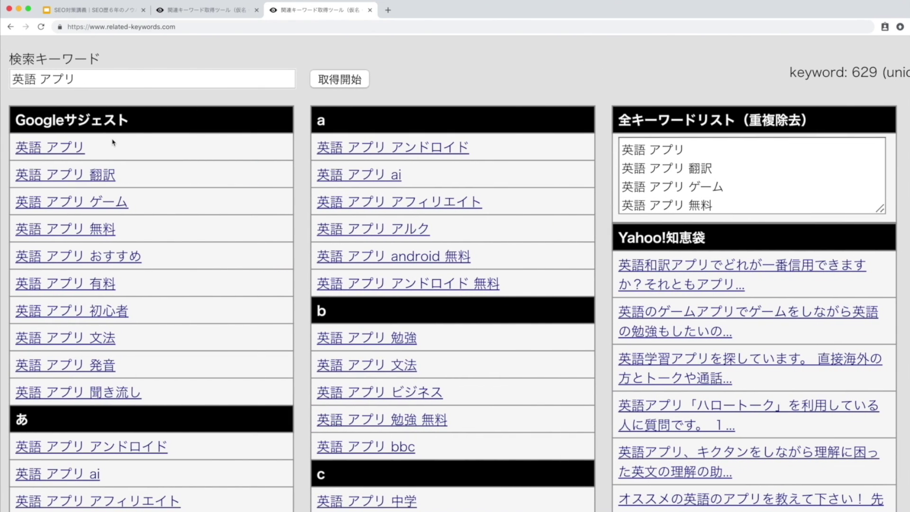
# - Examine the Googleサジェスト keywords for 英語 アプリ, highlighting suggestions such as ゲーム, and skim the rest of the list
pyautogui.tripleClick(142, 201)
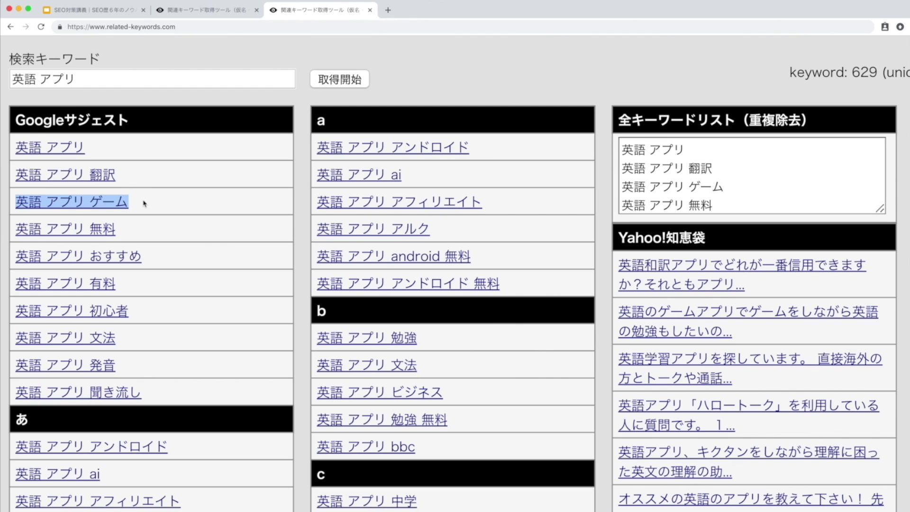
pyautogui.tripleClick(143, 223)
pyautogui.moveTo(157, 247); pyautogui.dragTo(183, 372)
pyautogui.click(183, 372)
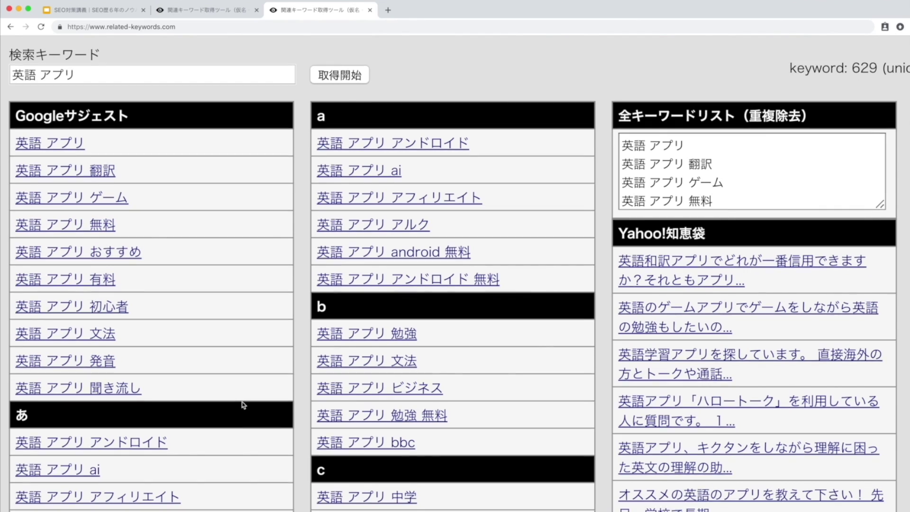
pyautogui.scroll(-15, 241, 403)
pyautogui.scroll(-15, 243, 404)
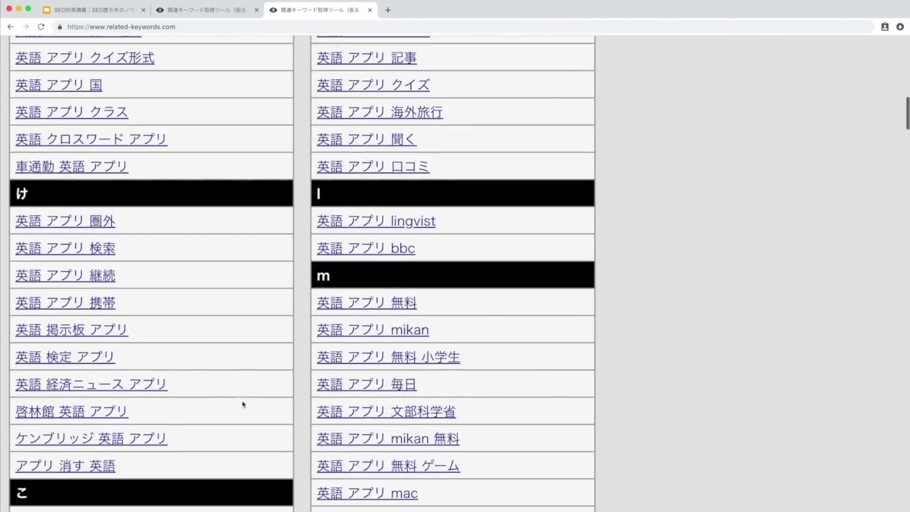
pyautogui.scroll(20, 242, 403)
pyautogui.press('super+minus')
pyautogui.press('super+minus')
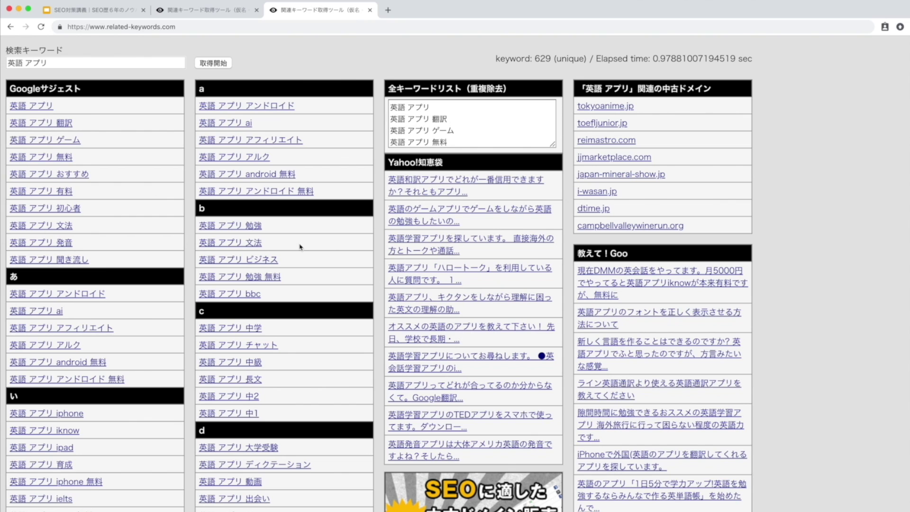
# - Show the site structure screenshot in Preview, point out the top-level and lower-level pages, and return to the keyword results
pyautogui.hotkey('ctrl', 'Up')
pyautogui.click(336, 162)
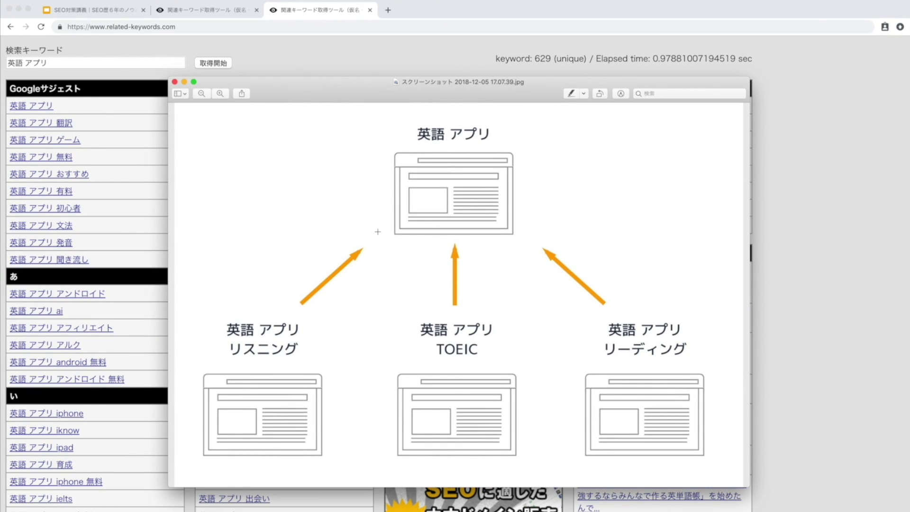
pyautogui.moveTo(375, 117); pyautogui.dragTo(531, 244)
pyautogui.moveTo(471, 377); pyautogui.dragTo(469, 196)
pyautogui.click(634, 315)
pyautogui.moveTo(335, 442); pyautogui.dragTo(337, 467)
pyautogui.click(369, 463)
pyautogui.click(167, 220)
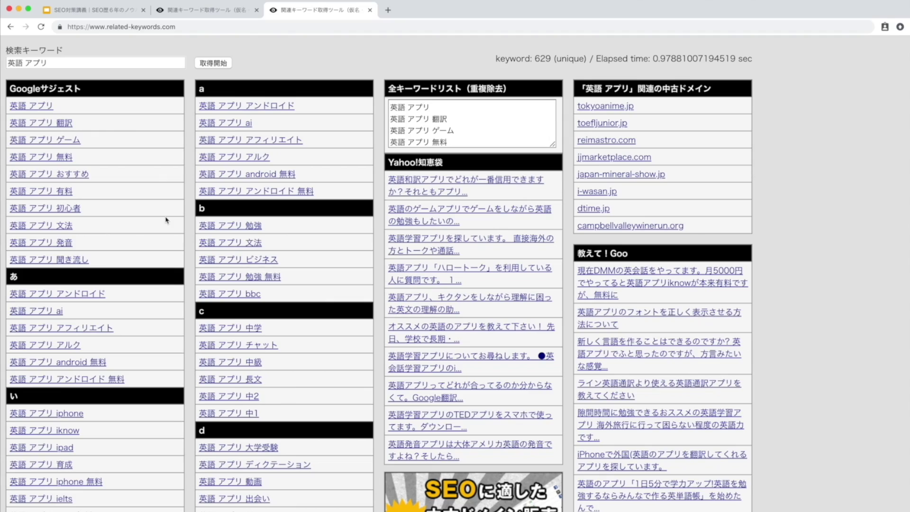
# - Shrink the results page and scan the long list of 英語 アプリ keyword suggestions for possible article topics
pyautogui.press('super+minus')
pyautogui.press('super+minus')
pyautogui.press('super+minus')
pyautogui.scroll(-15, 166, 213)
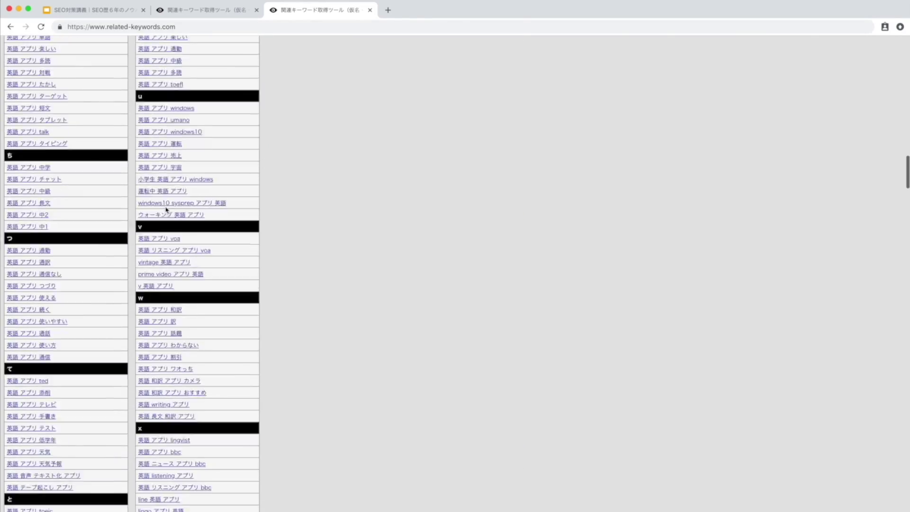
pyautogui.scroll(-20, 166, 210)
pyautogui.scroll(-10, 165, 209)
pyautogui.scroll(15, 166, 208)
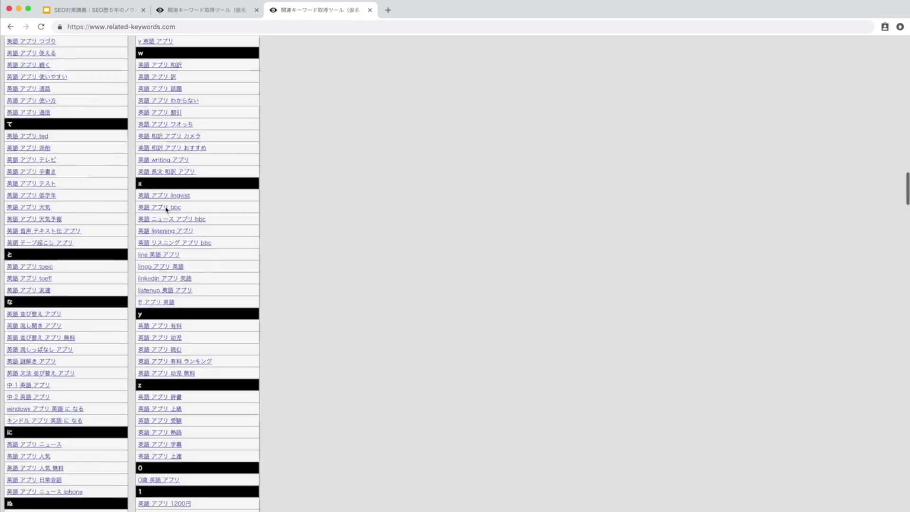
pyautogui.scroll(15, 165, 209)
pyautogui.scroll(-10, 166, 209)
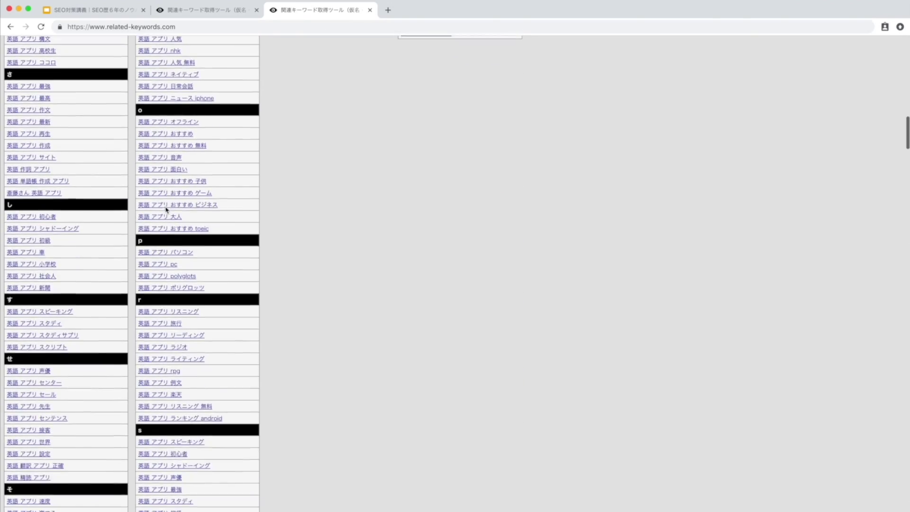
pyautogui.scroll(-5, 166, 209)
# - Switch to the アフィリエイト.mindnode mind map and select all its keyword branches together, then clear the selection
pyautogui.hotkey('ctrl', 'Up')
pyautogui.click(334, 443)
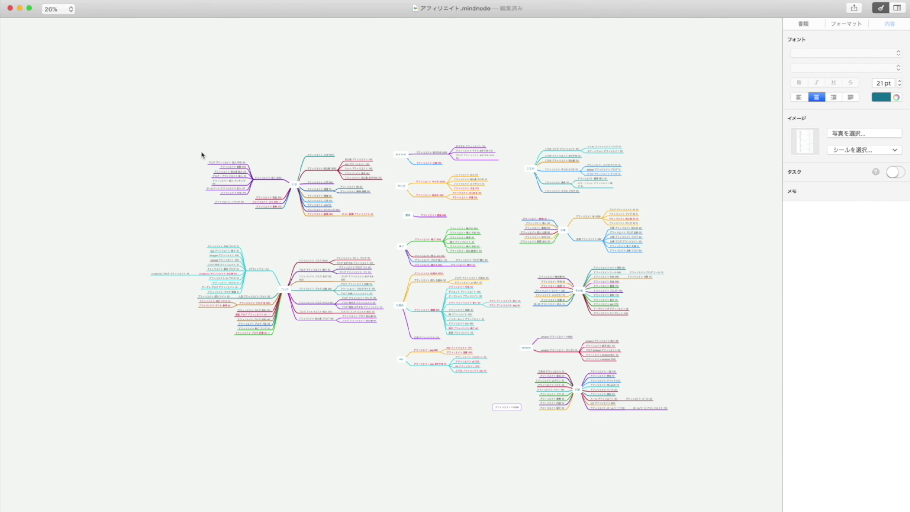
pyautogui.moveTo(119, 98); pyautogui.dragTo(686, 510)
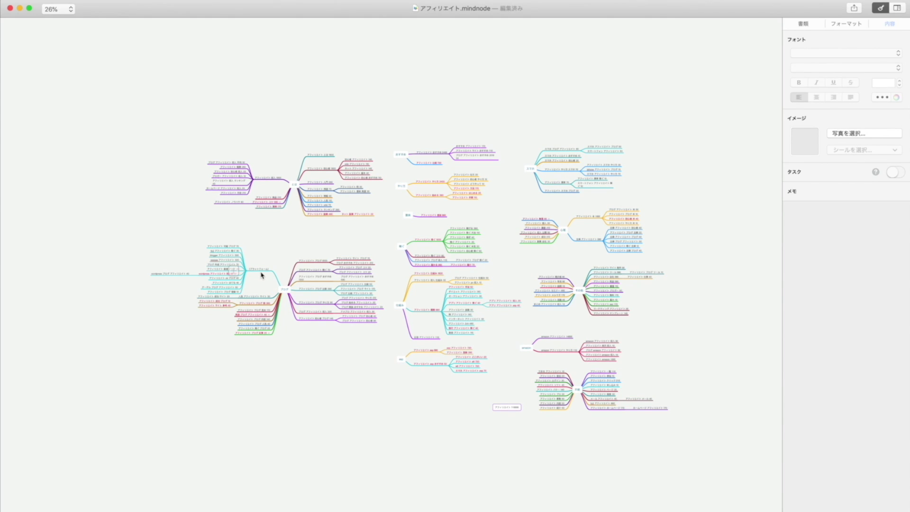
pyautogui.moveTo(132, 96); pyautogui.dragTo(159, 130)
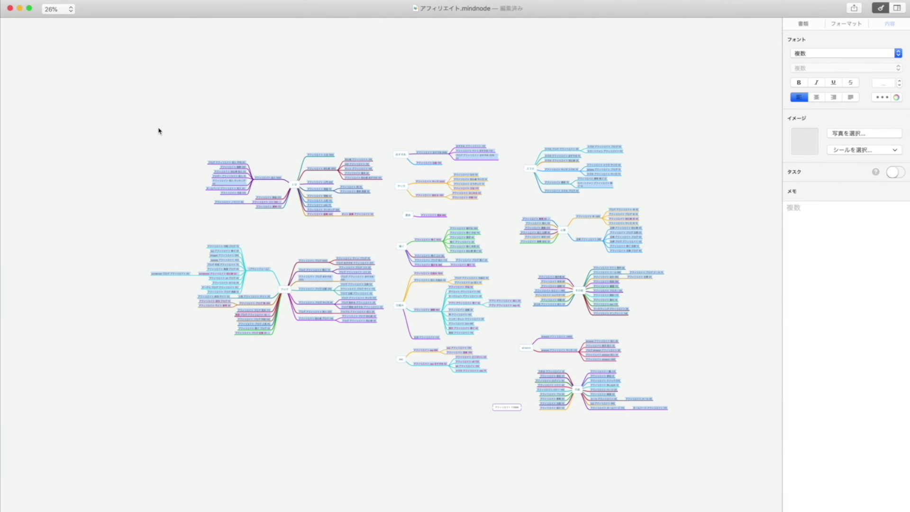
pyautogui.click(159, 131)
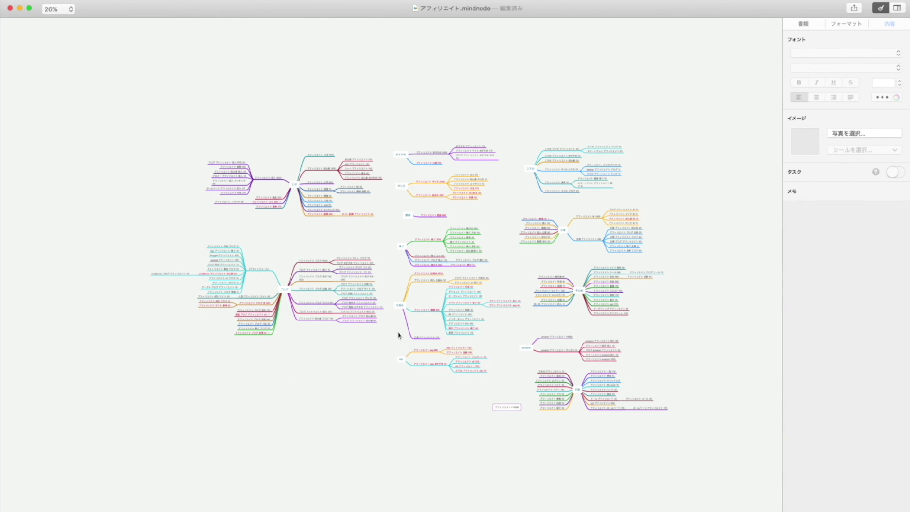
# - Return to the 英語 アプリ keyword results and skim the list back to its beginning
pyautogui.hotkey('ctrl', 'Up')
pyautogui.click(703, 125)
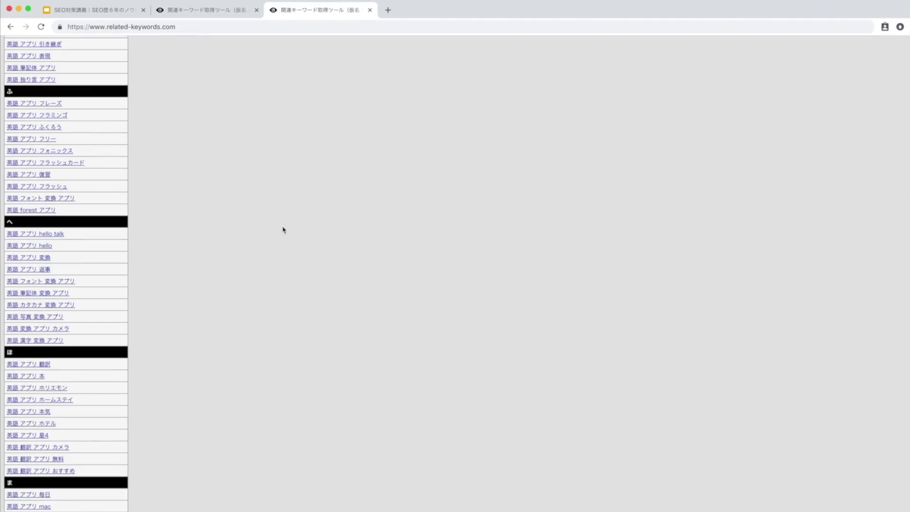
pyautogui.scroll(-10, 176, 256)
pyautogui.scroll(15, 176, 256)
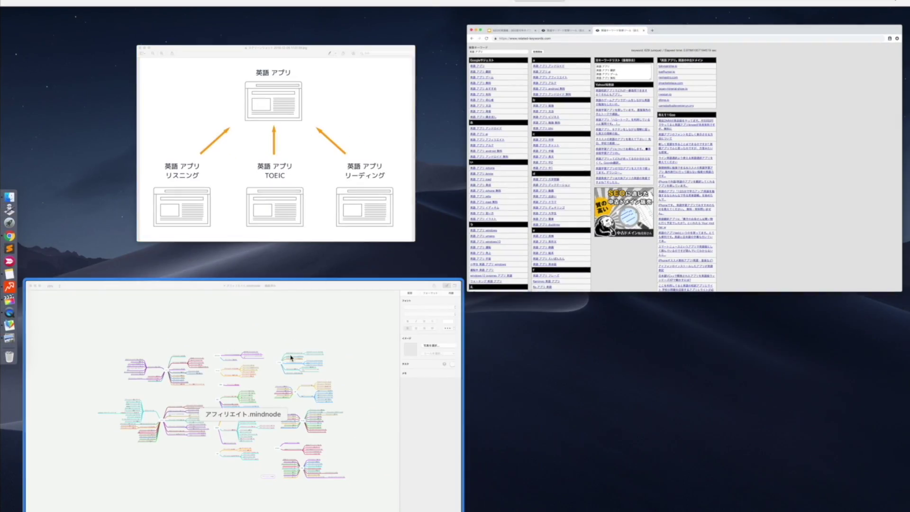
# - Show the アフィリエイト.mindnode mind map again, frame its keyword branches, and reduce the view to 21%
pyautogui.click(288, 357)
pyautogui.moveTo(117, 73); pyautogui.dragTo(659, 467)
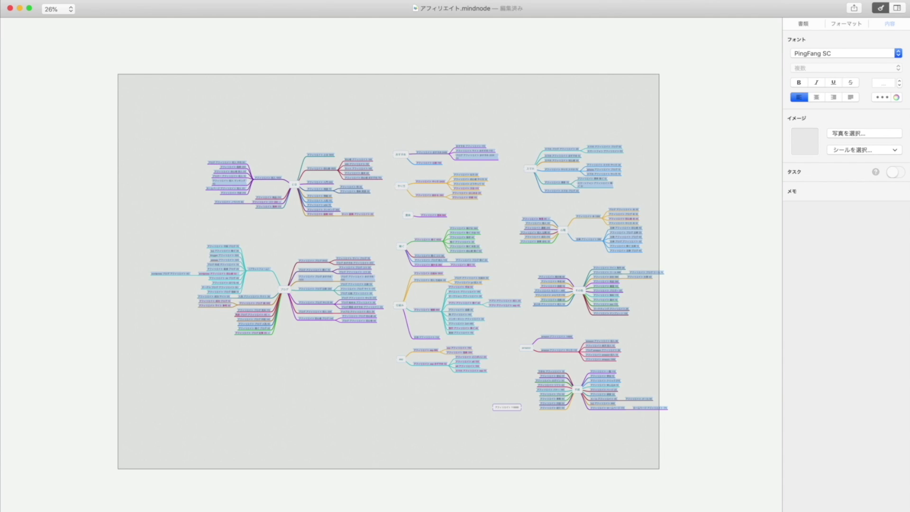
pyautogui.press('super+minus')
pyautogui.click(615, 458)
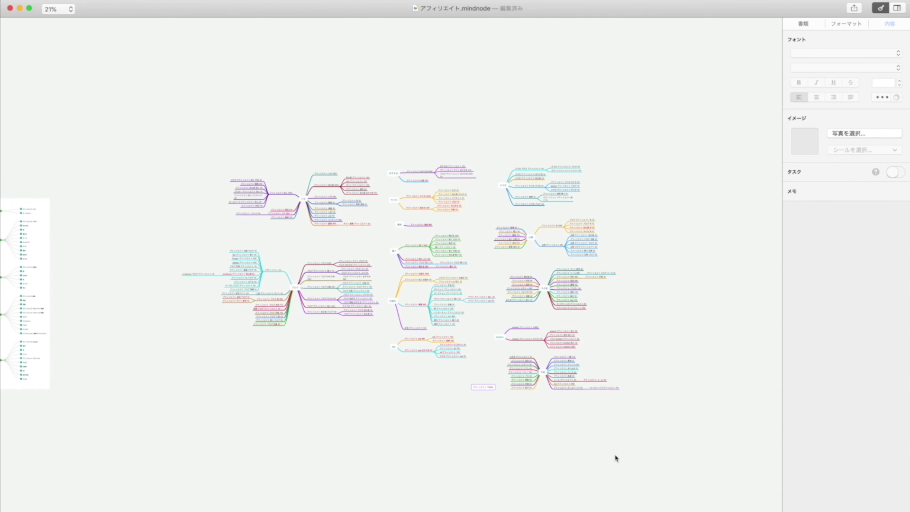
# - Return to the lecture slides, show slide 4−2．キーワード選定の方法, and highlight its first point about using tools
pyautogui.hotkey('ctrl', 'Up')
pyautogui.click(690, 155)
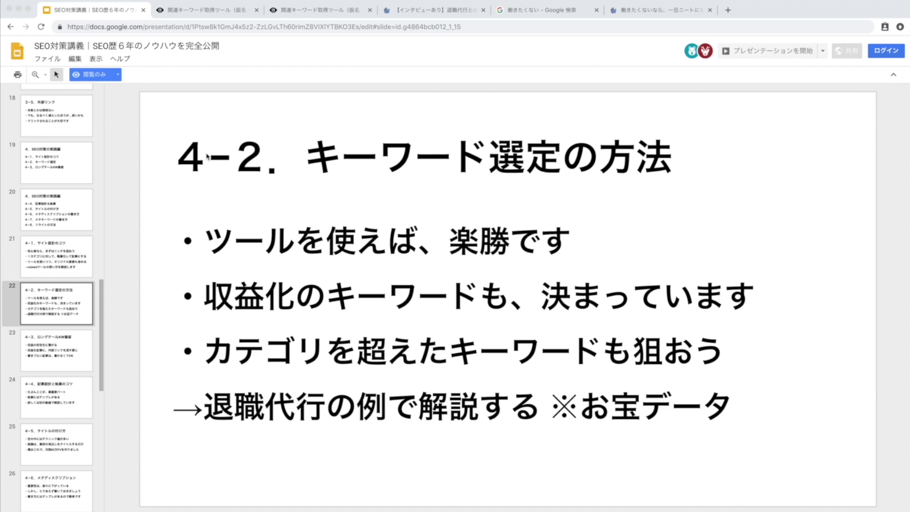
pyautogui.click(226, 250)
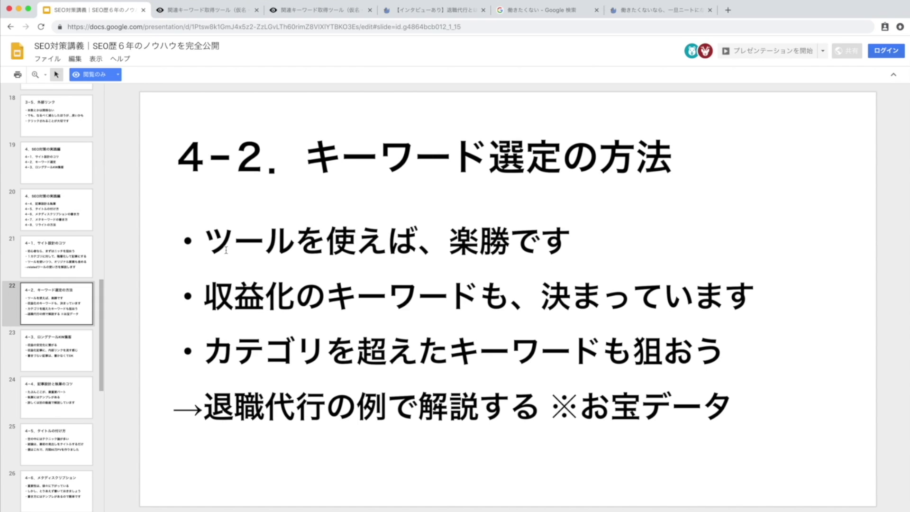
pyautogui.moveTo(176, 242); pyautogui.dragTo(588, 251)
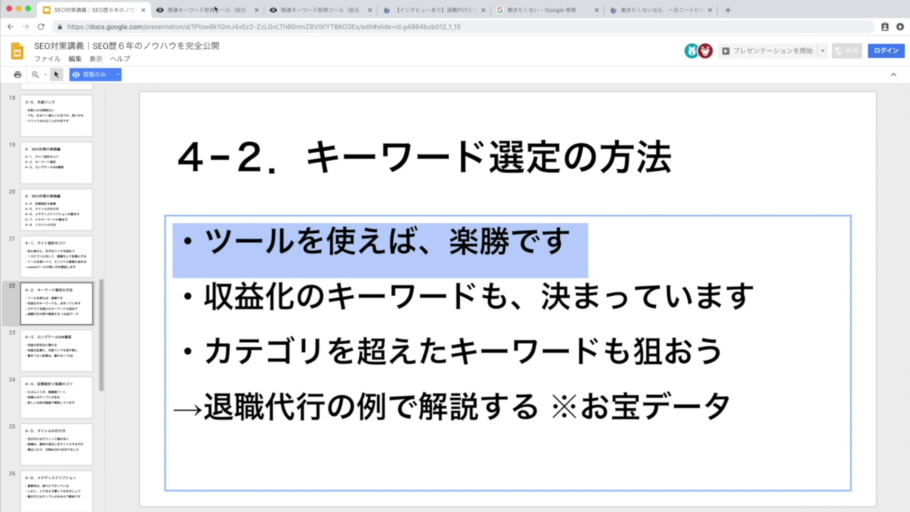
# - Highlight the Googleサジェスト keywords in the related keyword tool's 英語 アプリ results, then return to slide 4−2
pyautogui.click(215, 10)
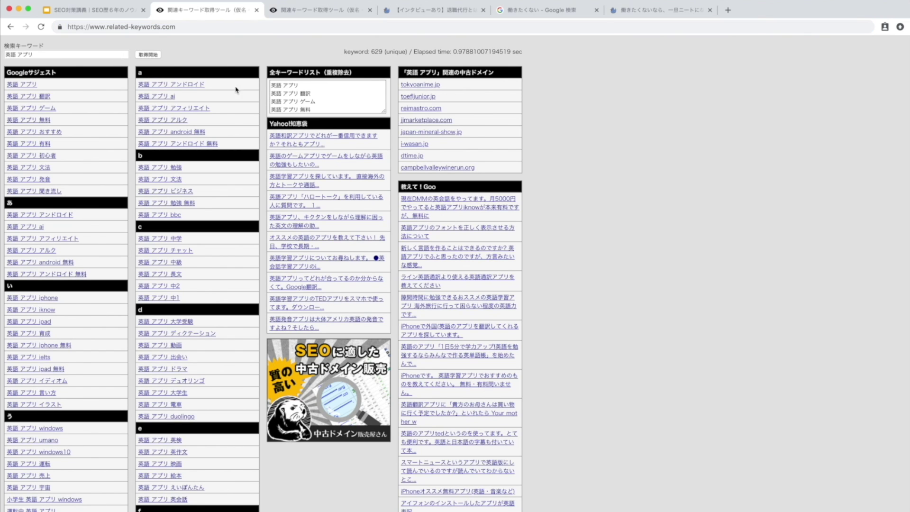
pyautogui.moveTo(55, 76); pyautogui.dragTo(99, 194)
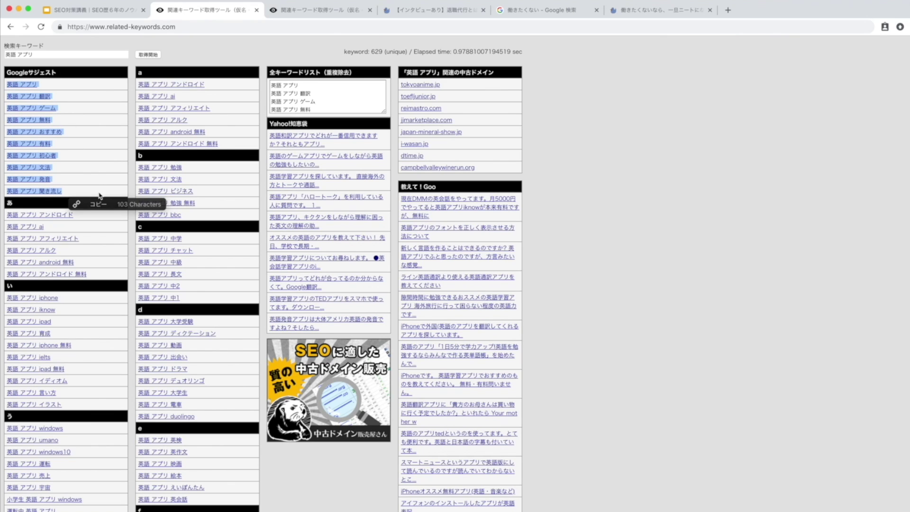
pyautogui.click(100, 10)
pyautogui.click(170, 286)
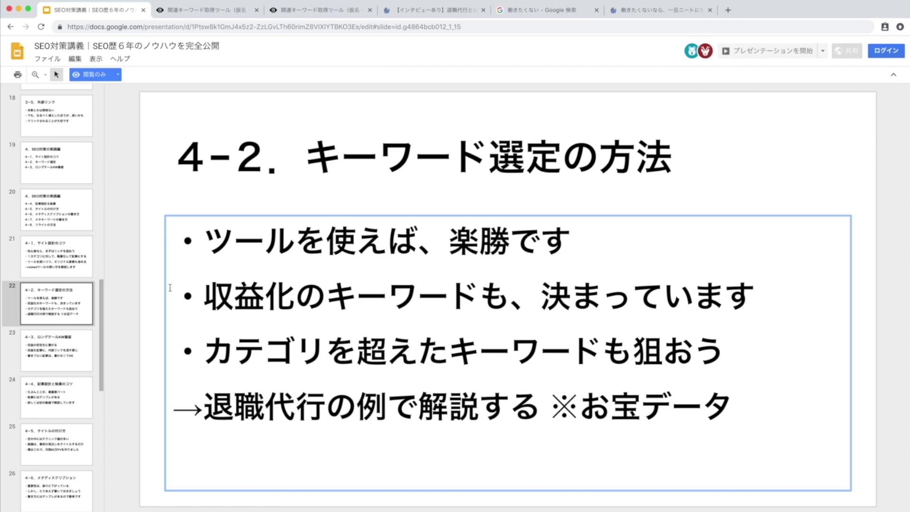
# - Highlight the second point of slide 4−2, about monetization keywords being already determined, then clear the highlight
pyautogui.moveTo(186, 297); pyautogui.dragTo(749, 298)
pyautogui.moveTo(510, 296); pyautogui.dragTo(201, 292)
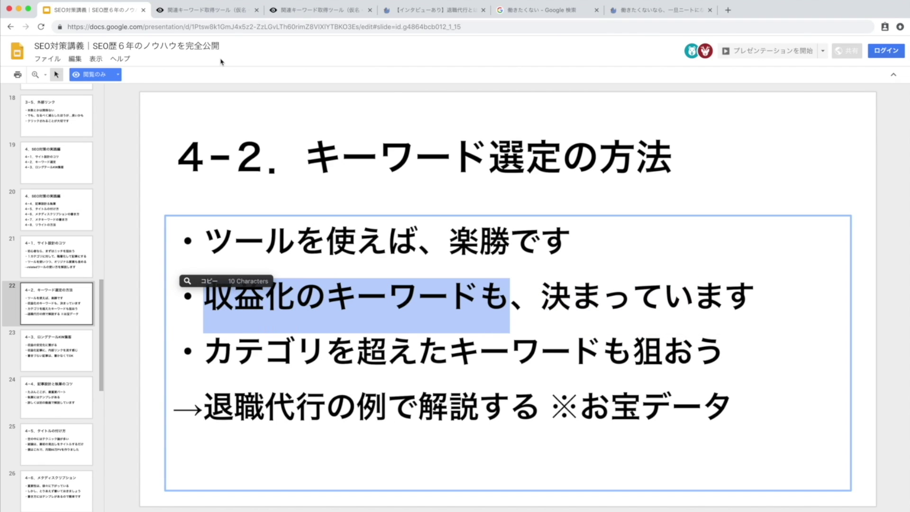
pyautogui.click(320, 201)
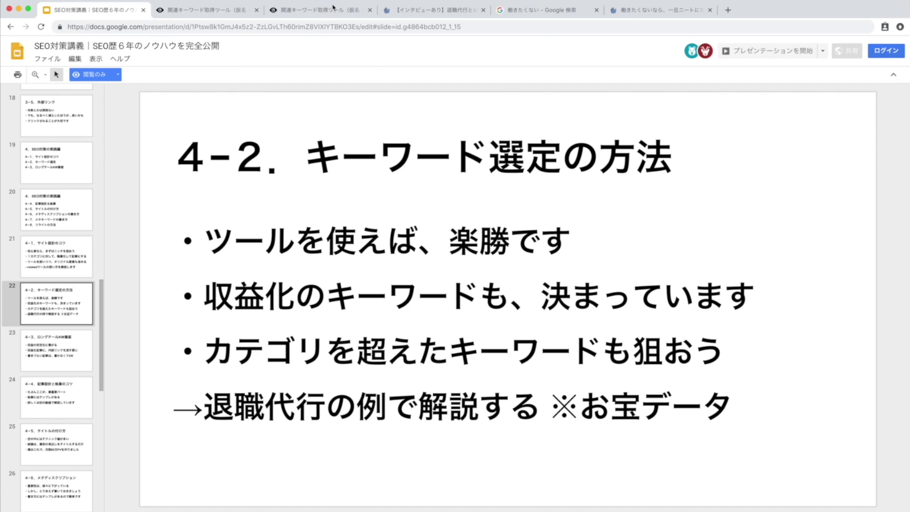
# - Show the related keyword tool's 英語 アプリ results enlarged and highlight the whole Googleサジェスト keyword list
pyautogui.click(333, 7)
pyautogui.click(213, 10)
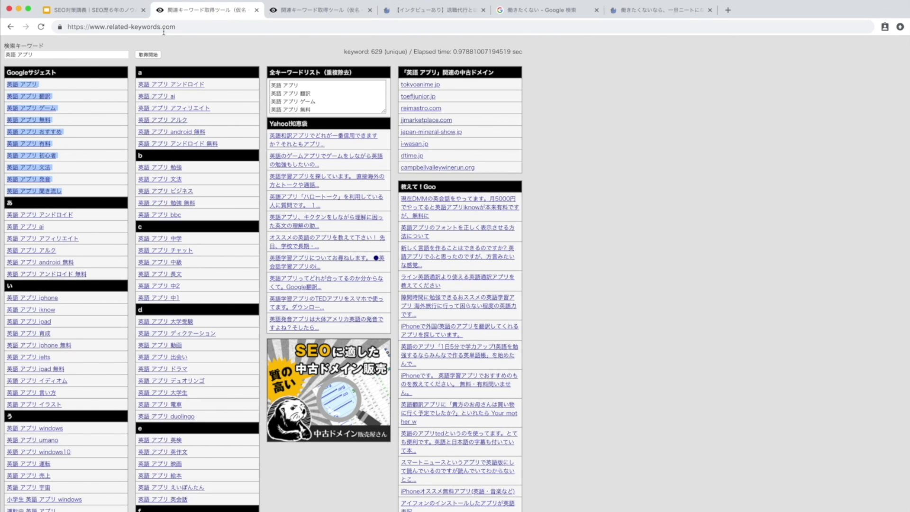
pyautogui.press('super+equal')
pyautogui.press('super+equal')
pyautogui.press('super+equal')
pyautogui.press('super+equal')
pyautogui.press('super+equal')
pyautogui.press('super+equal')
pyautogui.press('super+equal')
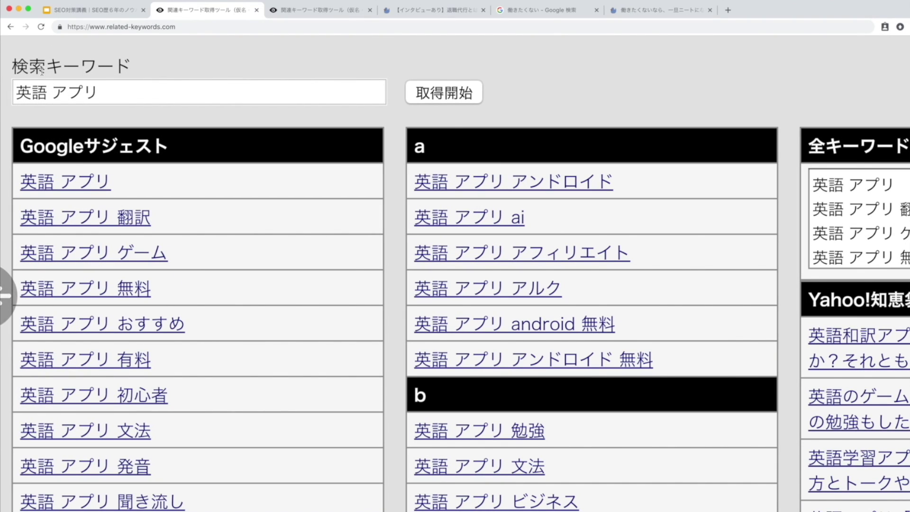
pyautogui.scroll(-1, 194, 117)
pyautogui.moveTo(16, 92); pyautogui.dragTo(200, 79)
pyautogui.click(191, 83)
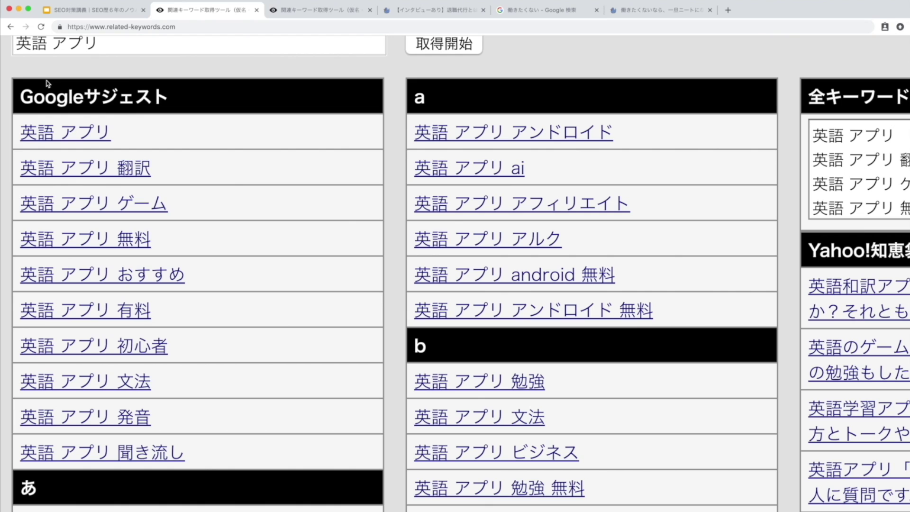
pyautogui.moveTo(22, 87); pyautogui.dragTo(214, 455)
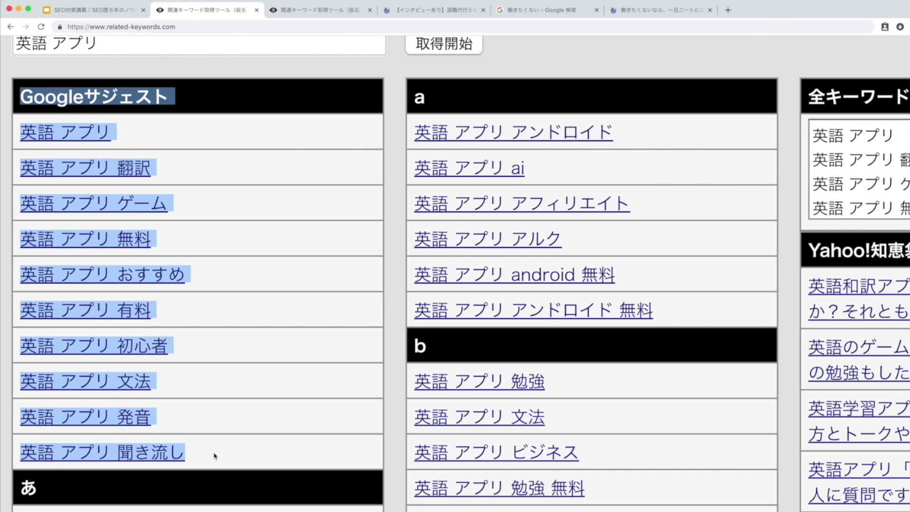
pyautogui.click(214, 456)
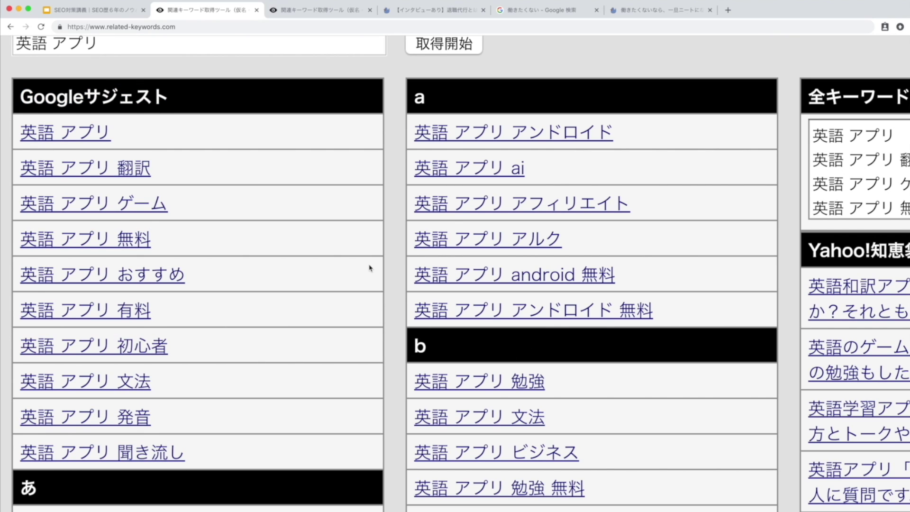
pyautogui.scroll(2, 371, 266)
# - Return to slide 4−2 and highlight the point on targeting keywords beyond the category, along with the 退職代行 example line
pyautogui.click(113, 12)
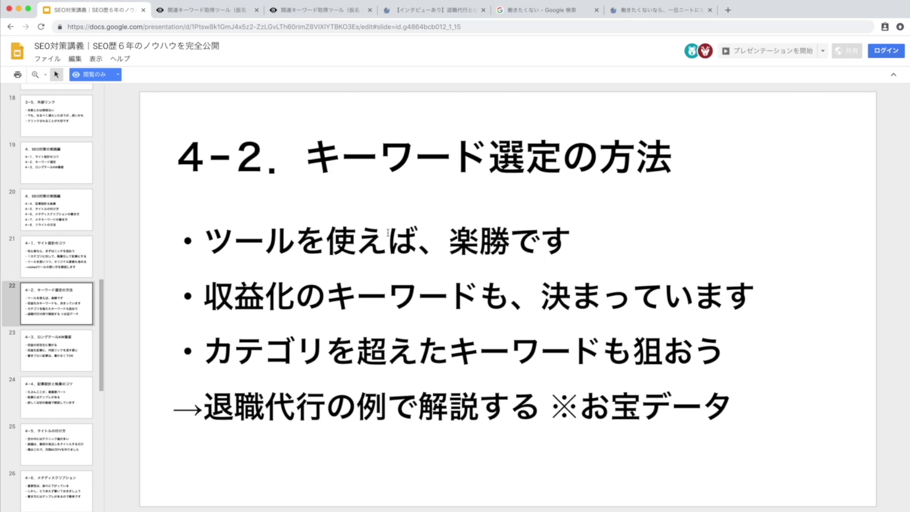
pyautogui.moveTo(188, 351); pyautogui.dragTo(730, 350)
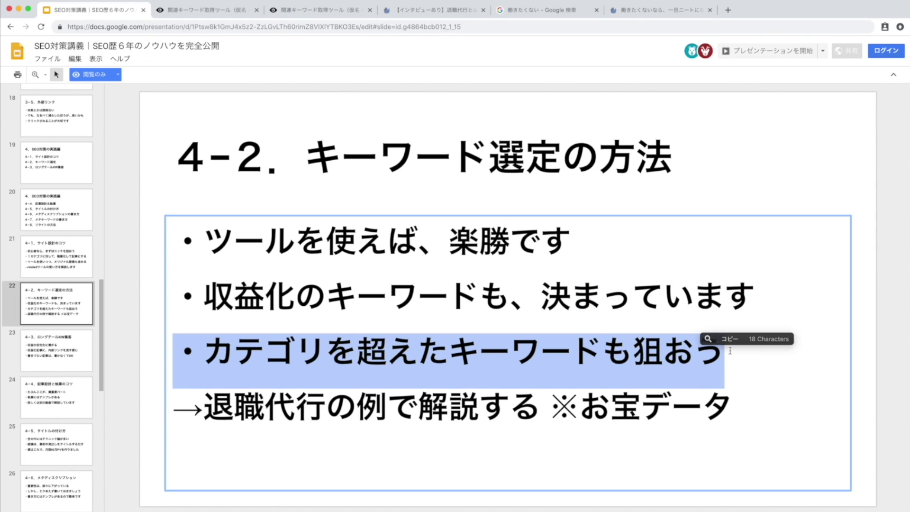
pyautogui.click(729, 350)
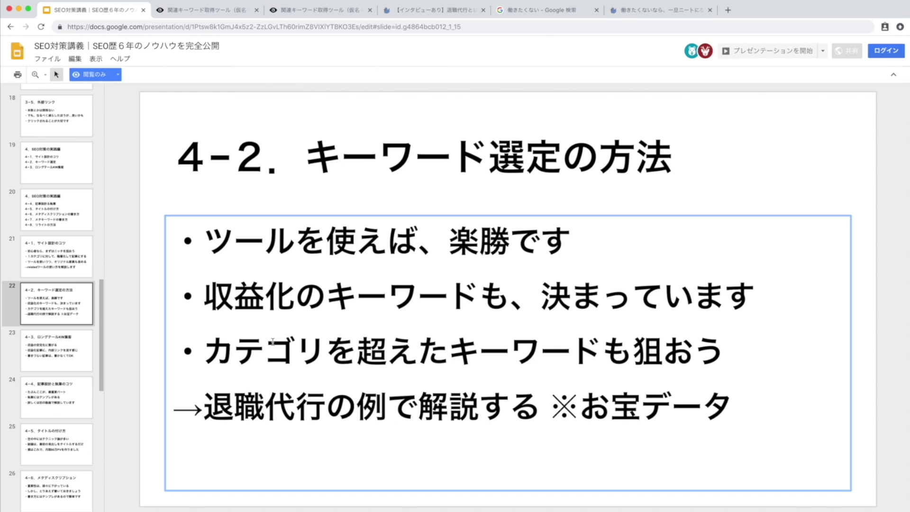
pyautogui.moveTo(179, 348); pyautogui.dragTo(738, 409)
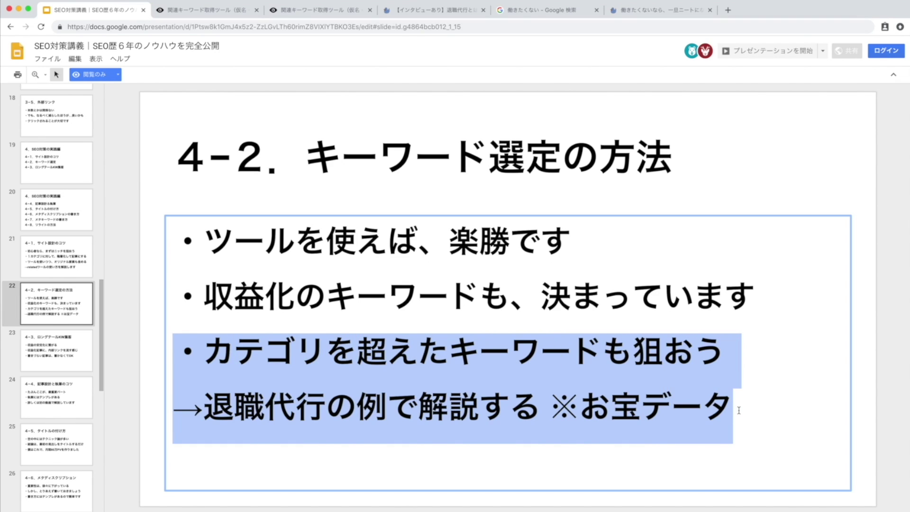
pyautogui.click(738, 410)
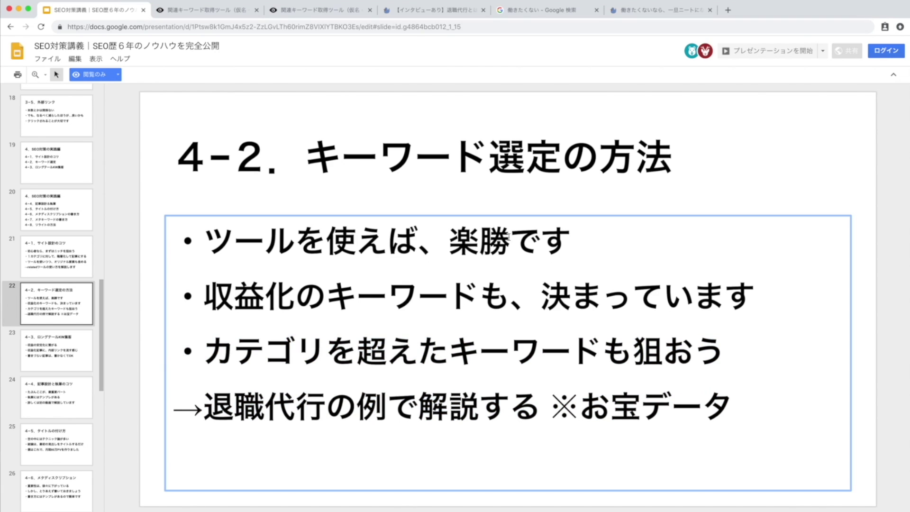
# - Show the related keyword tool's 退職代行 results enlarged and highlight the Googleサジェスト keywords
pyautogui.click(329, 12)
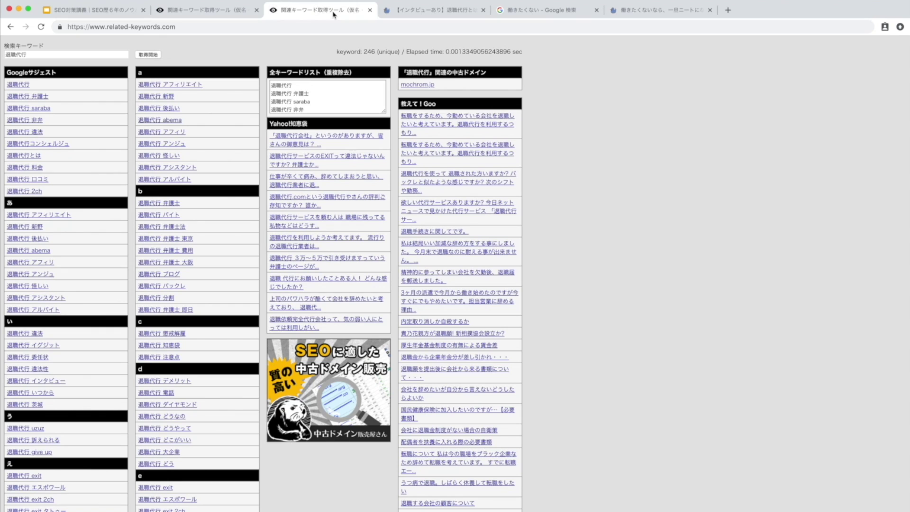
pyautogui.press('super+plus')
pyautogui.press('super+plus')
pyautogui.press('super+plus')
pyautogui.press('super+plus')
pyautogui.press('super+plus')
pyautogui.press('super+plus')
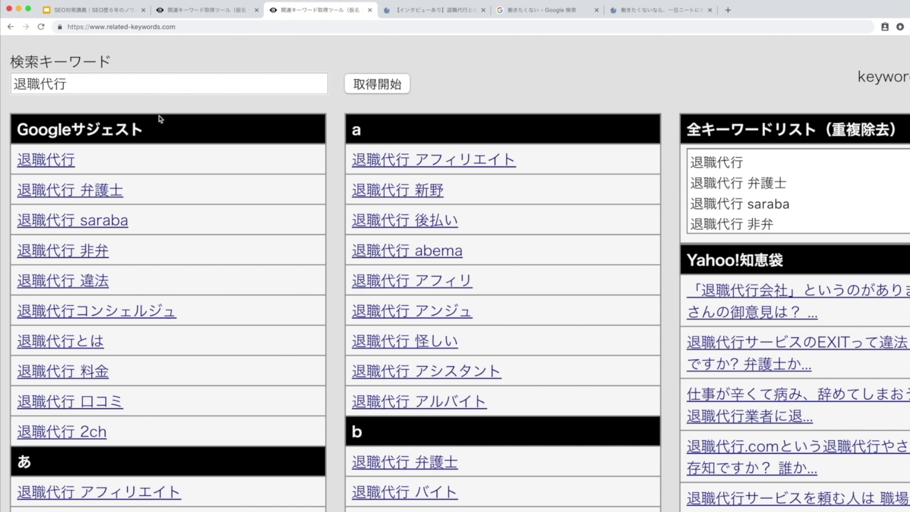
pyautogui.moveTo(162, 127); pyautogui.dragTo(214, 433)
pyautogui.click(221, 457)
# - Show the manablog article 【インタビューあり】退職代行とは, highlight its title, and skim the page back to its beginning
pyautogui.hotkey('ctrl', 'Tab')
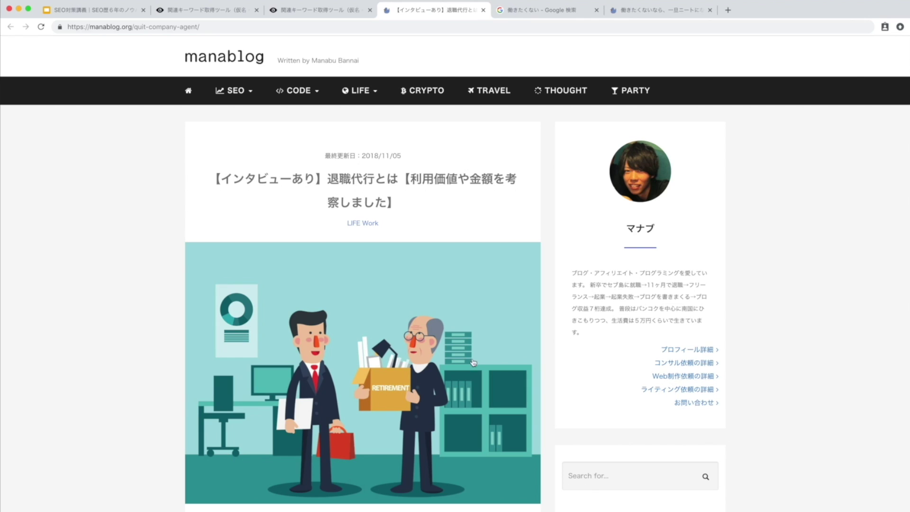
pyautogui.moveTo(207, 174); pyautogui.dragTo(497, 204)
pyautogui.click(497, 203)
pyautogui.scroll(-3, 497, 204)
pyautogui.scroll(3, 497, 204)
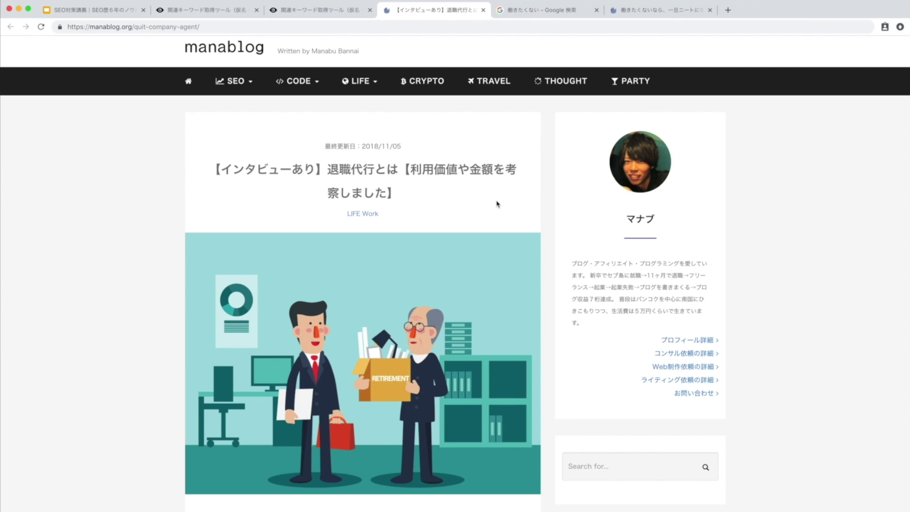
pyautogui.scroll(-15, 496, 204)
pyautogui.scroll(15, 497, 204)
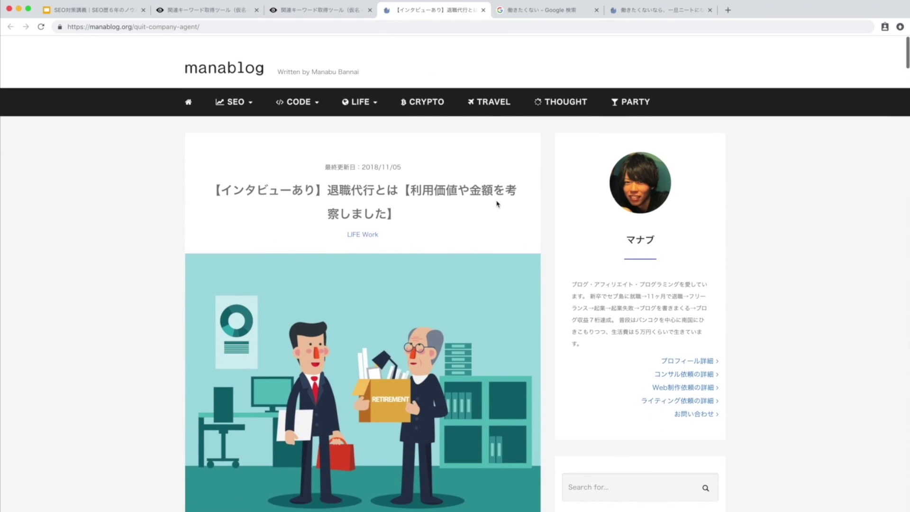
pyautogui.scroll(-1, 497, 203)
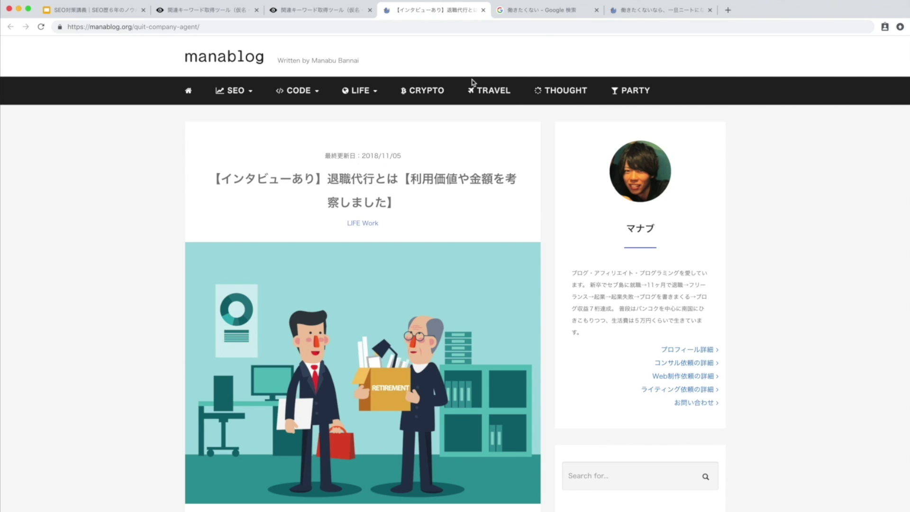
# - Return to the 退職代行 keyword results, skim the list at a reduced page zoom, and go back to its beginning
pyautogui.click(311, 12)
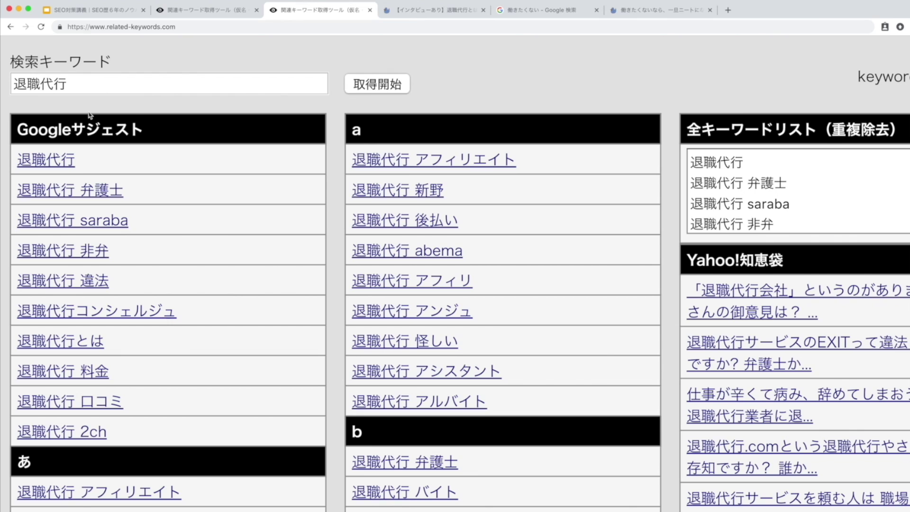
pyautogui.moveTo(90, 116); pyautogui.dragTo(169, 122)
pyautogui.click(169, 121)
pyautogui.scroll(-5, 167, 122)
pyautogui.scroll(-15, 167, 121)
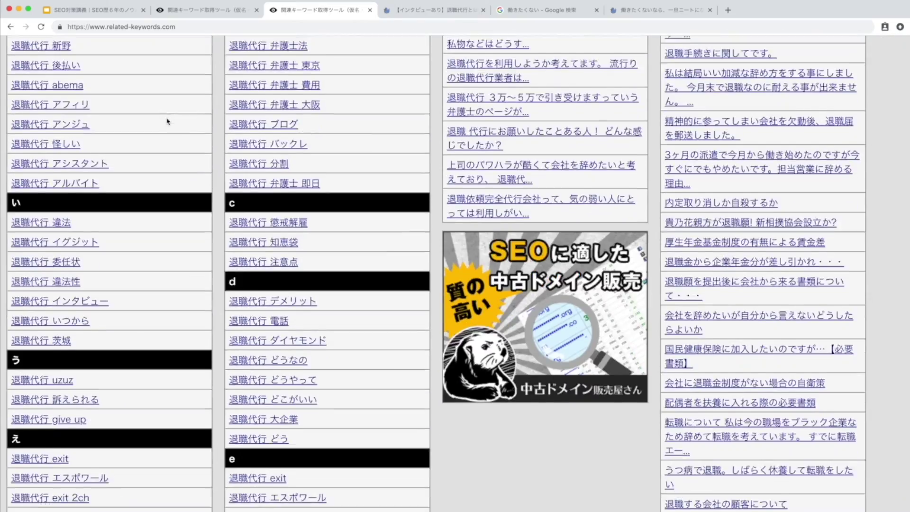
pyautogui.scroll(-3, 167, 121)
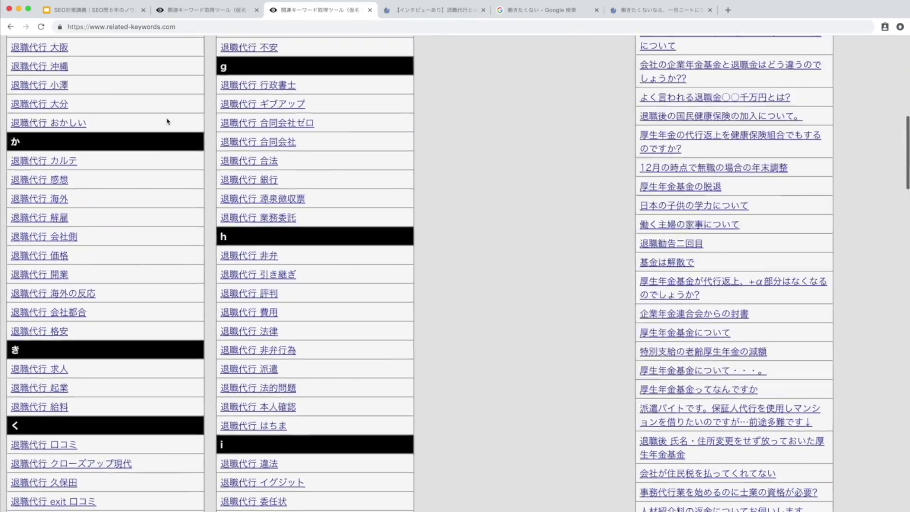
pyautogui.press('super+minus')
pyautogui.press('super+minus')
pyautogui.scroll(5, 167, 121)
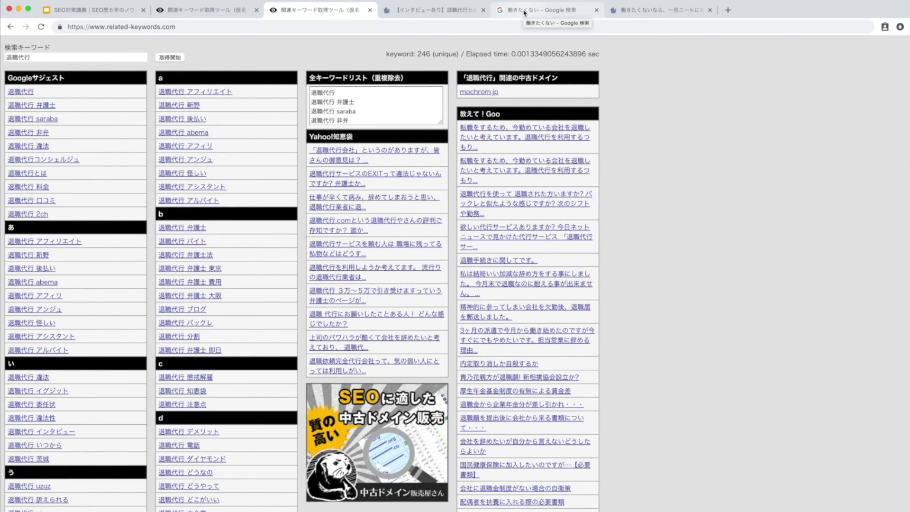
# - Show the Google results for 働きたくない, highlight the search term, and display the top-ranked manablog article
pyautogui.click(525, 13)
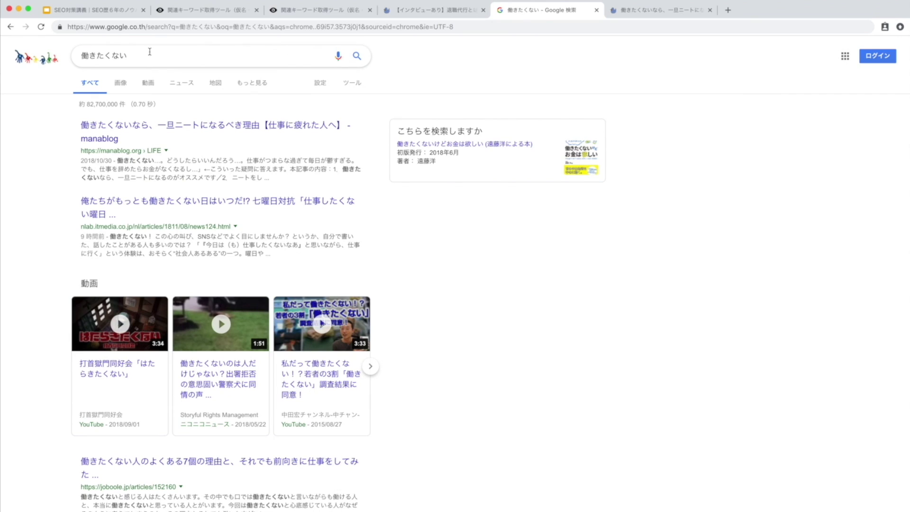
pyautogui.moveTo(79, 56); pyautogui.dragTo(166, 57)
pyautogui.click(465, 72)
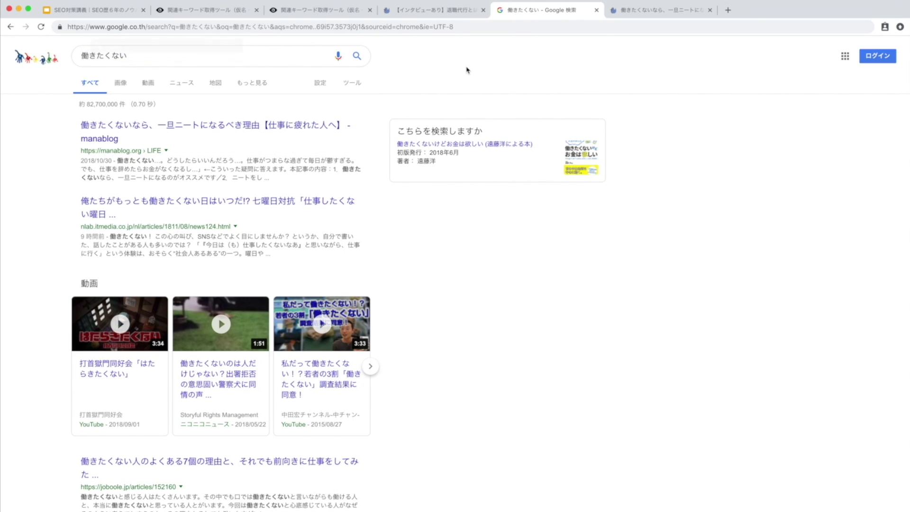
pyautogui.click(258, 126)
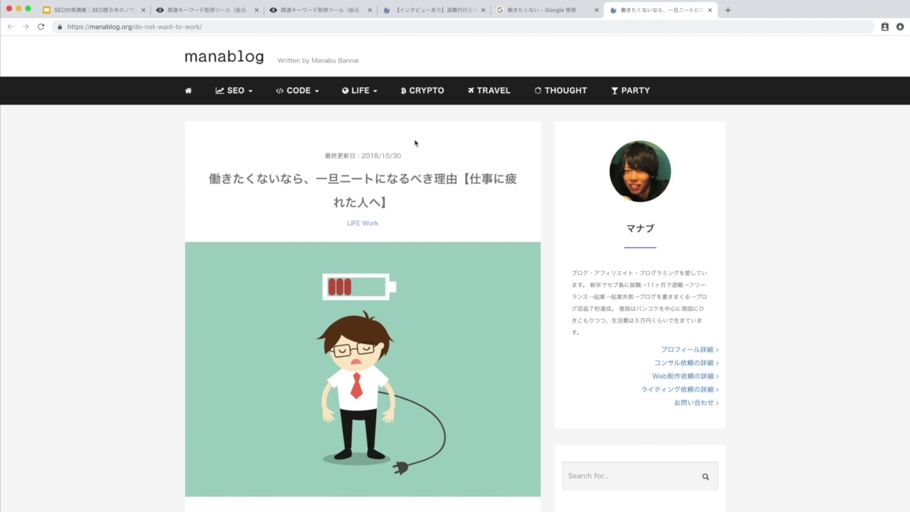
# - Skim the 働きたくない article down to the related 退職代行 article link near its end
pyautogui.scroll(-20, 439, 159)
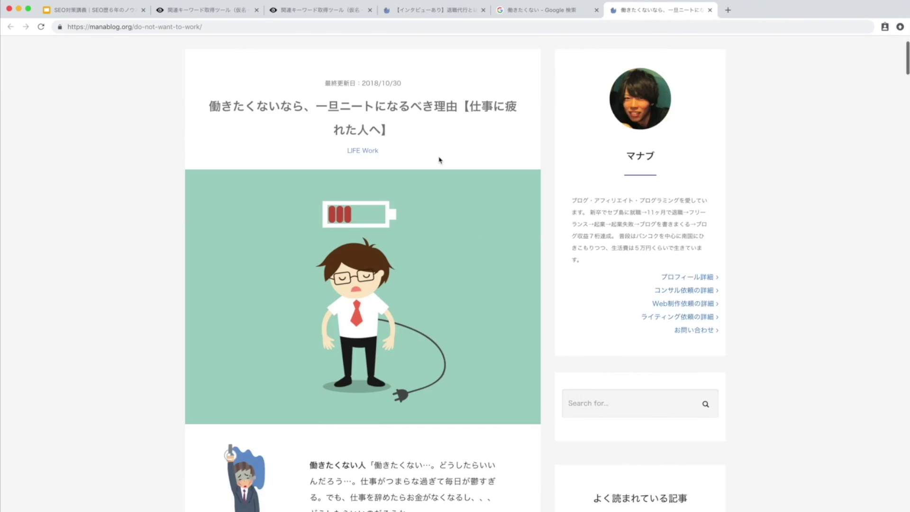
pyautogui.scroll(-20, 439, 160)
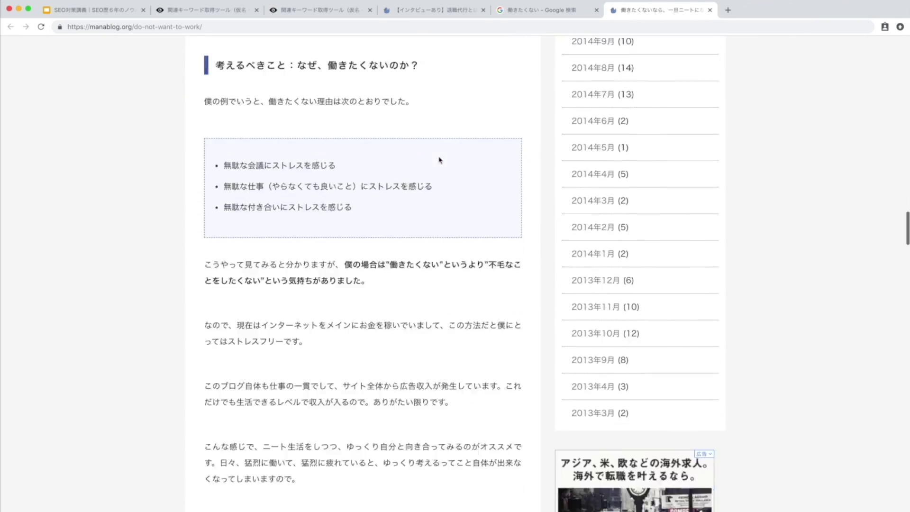
pyautogui.scroll(-12, 439, 159)
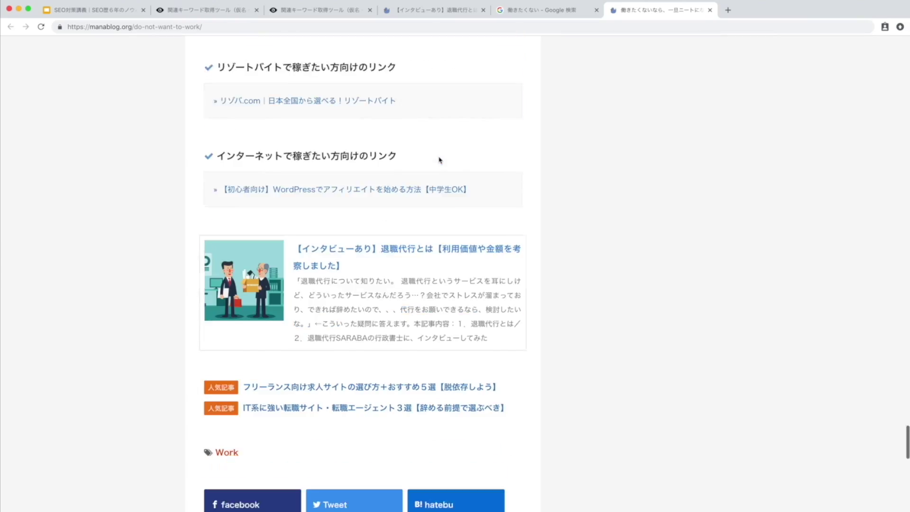
pyautogui.scroll(2, 380, 141)
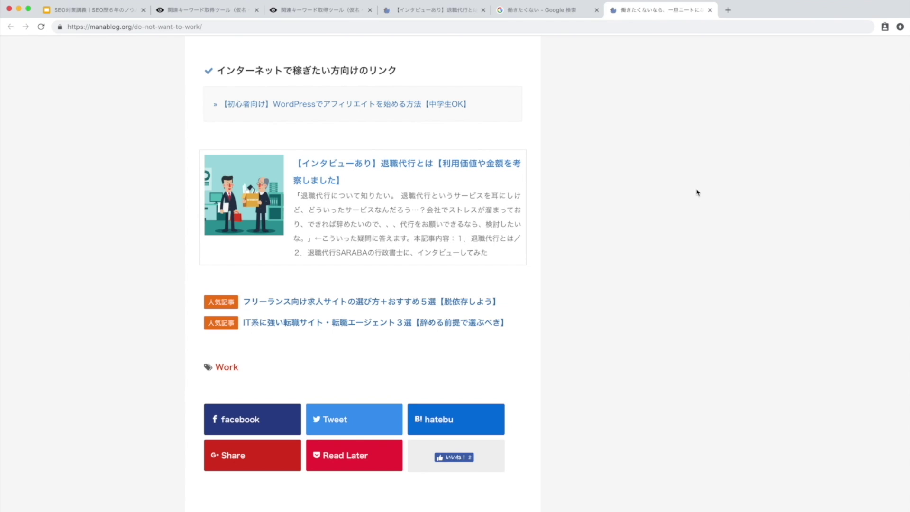
# - Follow the related link to the 退職代行とは article and skim its introduction, returning to the title
pyautogui.click(417, 213)
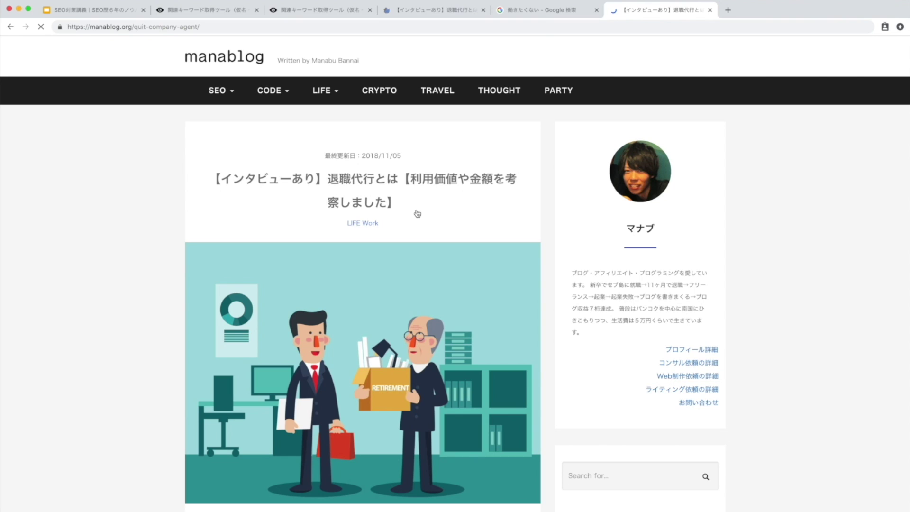
pyautogui.scroll(-12, 417, 214)
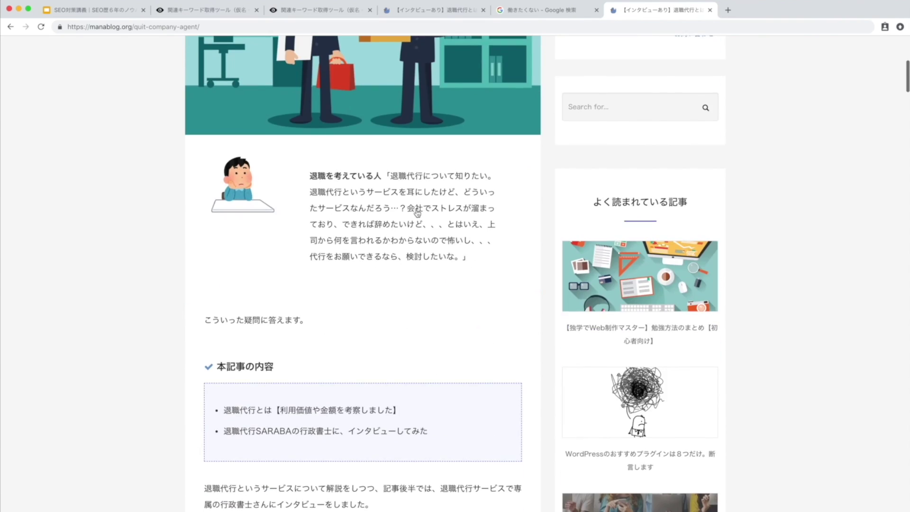
pyautogui.scroll(11, 417, 213)
pyautogui.scroll(2, 417, 213)
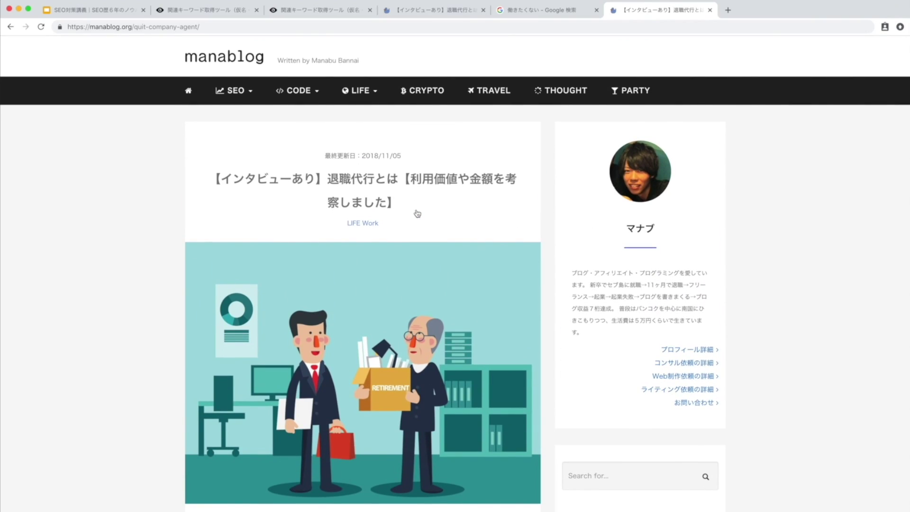
# - Compare the 退職代行 keyword results with the 働きたくない Google results, ending on the keyword results
pyautogui.click(314, 17)
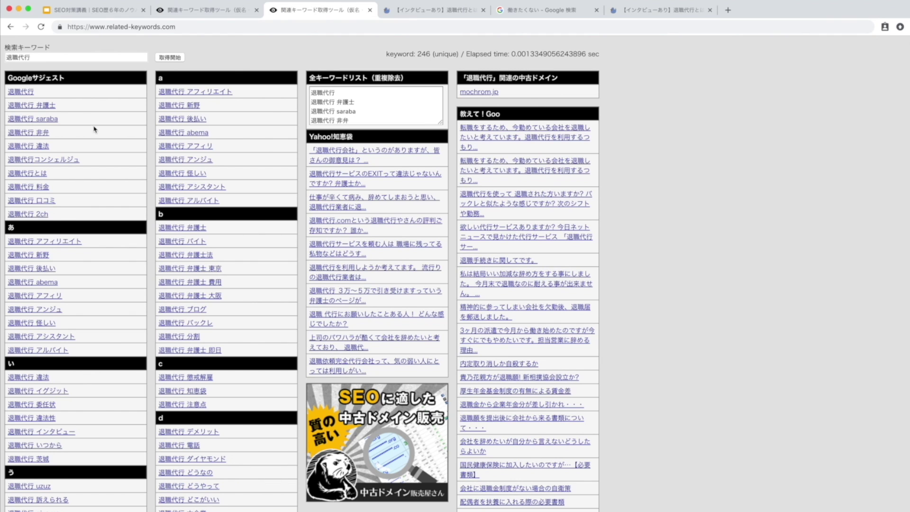
pyautogui.click(552, 10)
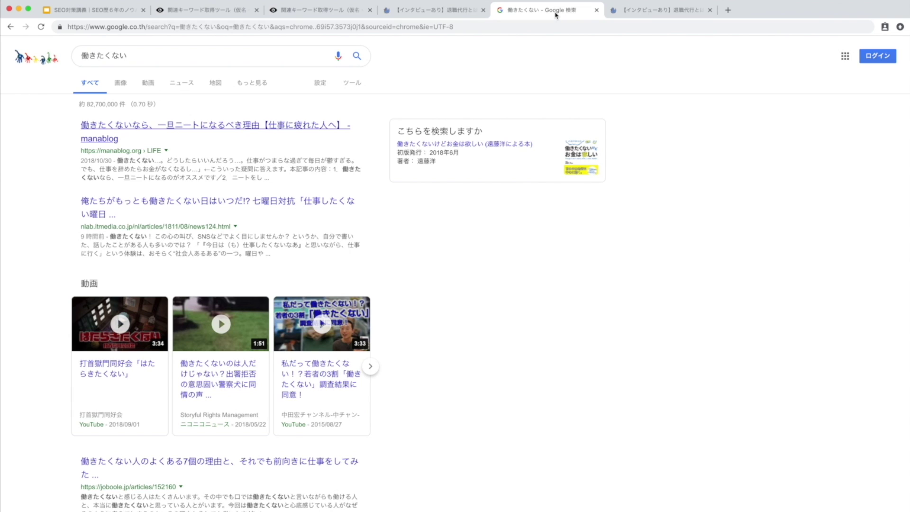
pyautogui.click(356, 14)
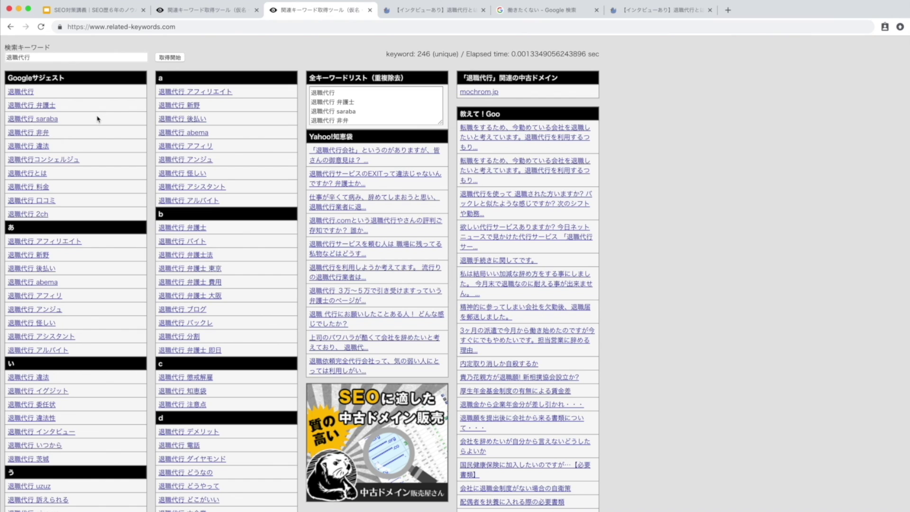
# - Show the 退職代行 keyword results, switch to the manablog 退職代行とは article, and highlight 退職代行 in its title
pyautogui.scroll(5, 97, 118)
pyautogui.scroll(-5, 97, 118)
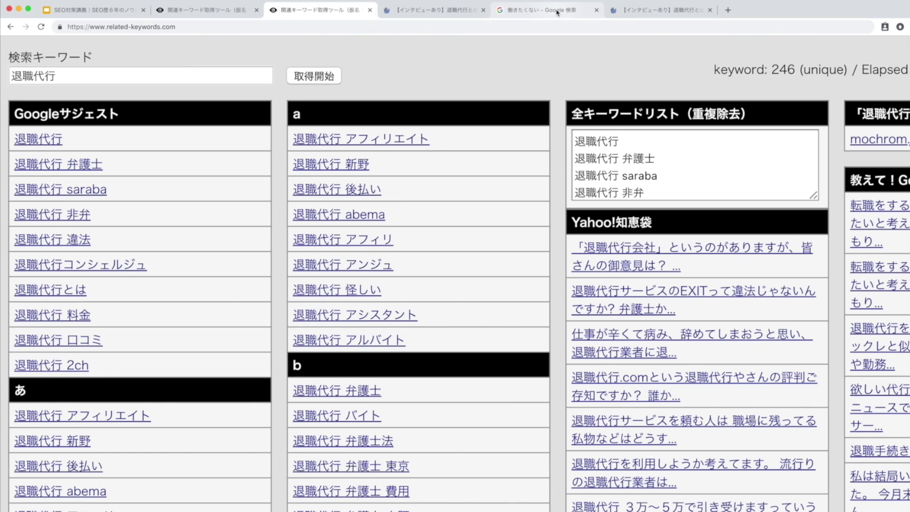
pyautogui.click(661, 10)
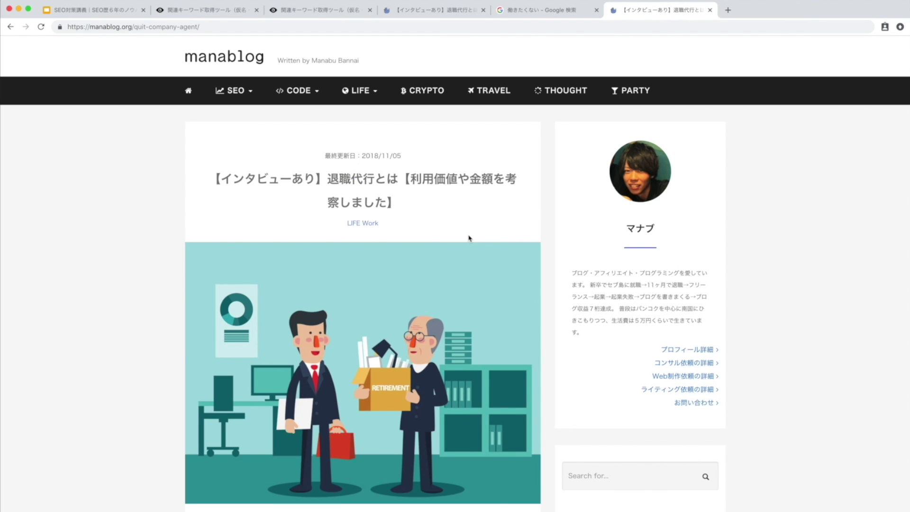
pyautogui.scroll(-2, 491, 226)
pyautogui.scroll(2, 492, 225)
pyautogui.moveTo(328, 178); pyautogui.dragTo(376, 180)
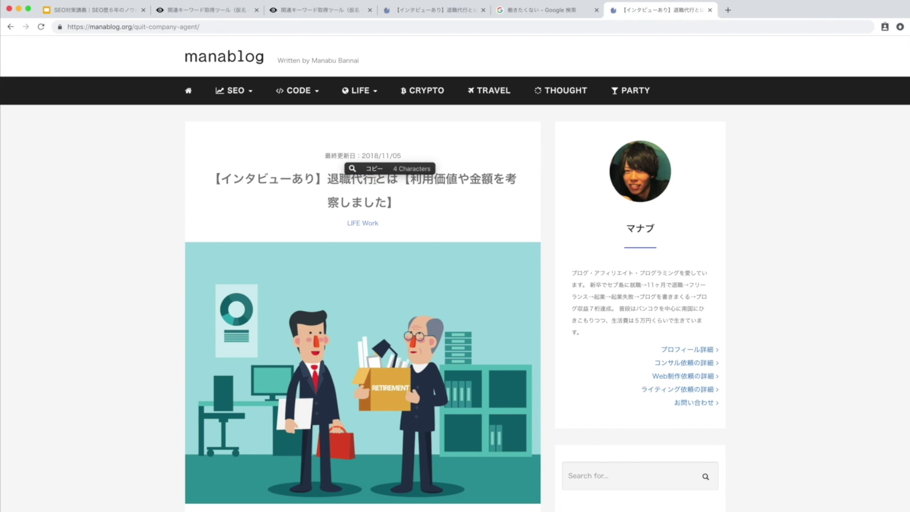
# - Return to the lecture slides and present slide 4-3, ロングテールKW集客
pyautogui.click(122, 10)
pyautogui.moveTo(766, 411)
pyautogui.mouseDown()
pyautogui.moveTo(294, 408)
pyautogui.moveTo(173, 351)
pyautogui.moveTo(545, 350)
pyautogui.moveTo(749, 366)
pyautogui.moveTo(752, 408)
pyautogui.mouseUp()
pyautogui.click(174, 349)
pyautogui.click(750, 391)
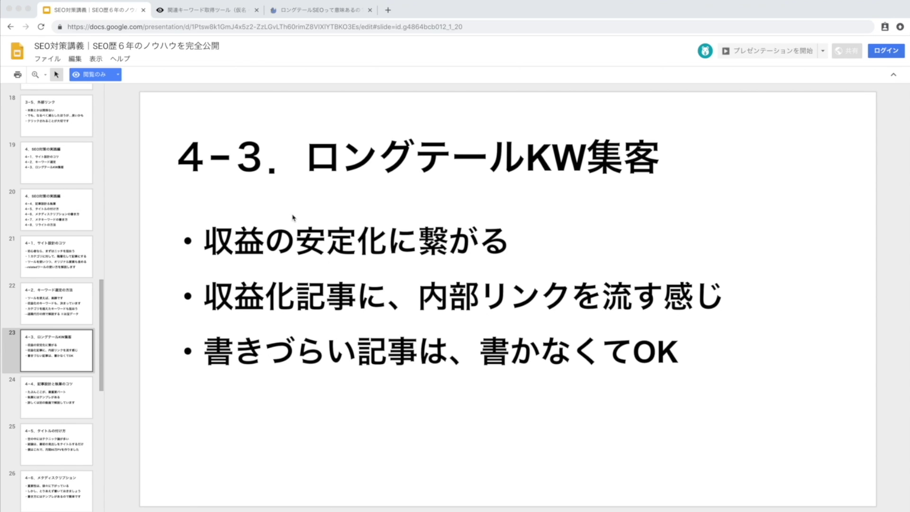
# - Mark out the main 英語 アプリ page and the three long-tail pages beneath it in the internal-link diagram
pyautogui.press('Down')
pyautogui.press('Up')
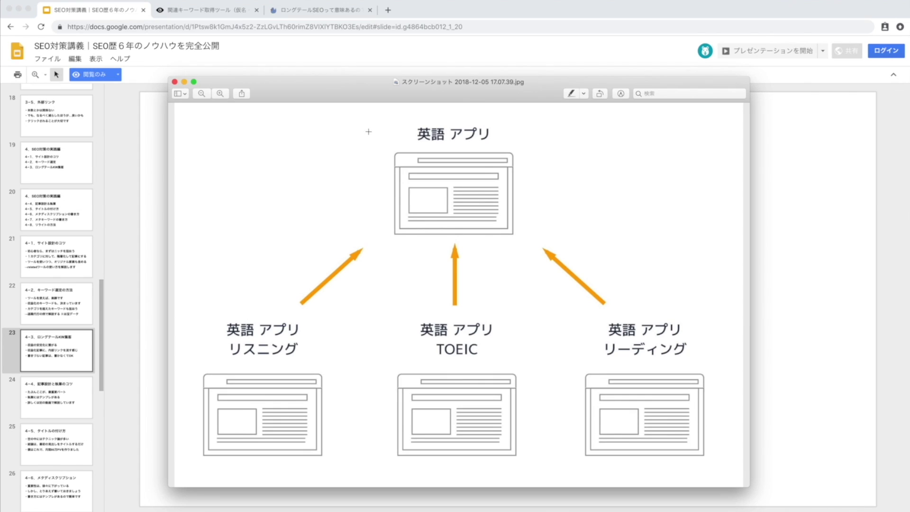
pyautogui.moveTo(368, 126); pyautogui.dragTo(537, 243)
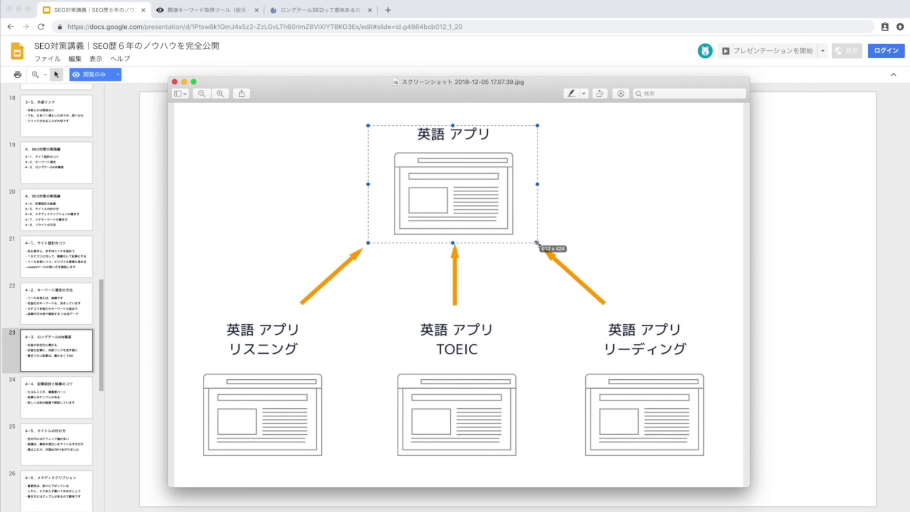
pyautogui.moveTo(198, 315); pyautogui.dragTo(731, 471)
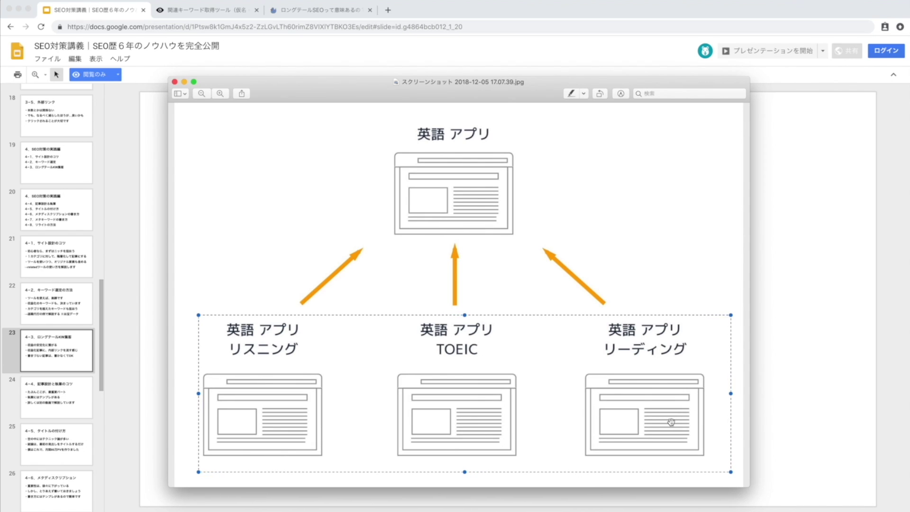
# - Show the related-keyword results for 英語 アプリ and highlight the Google suggest keywords below the main keyword
pyautogui.click(204, 10)
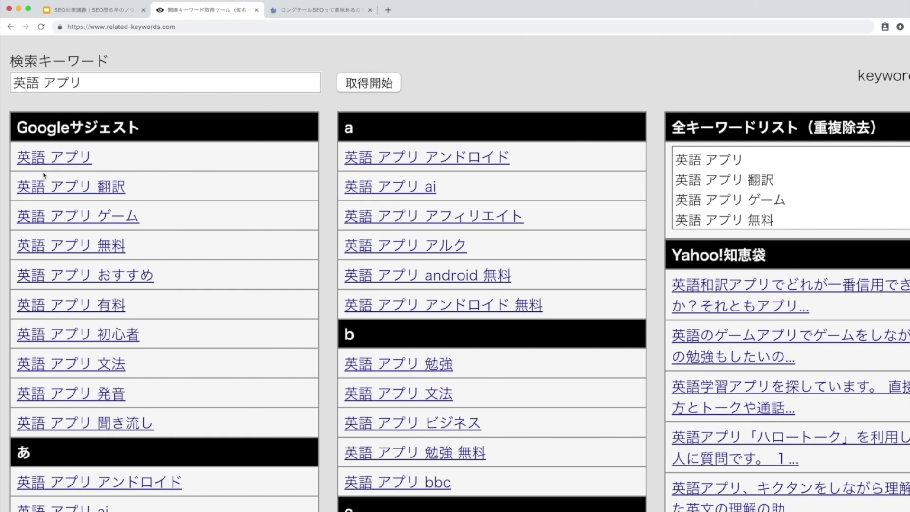
pyautogui.moveTo(16, 178); pyautogui.dragTo(455, 511)
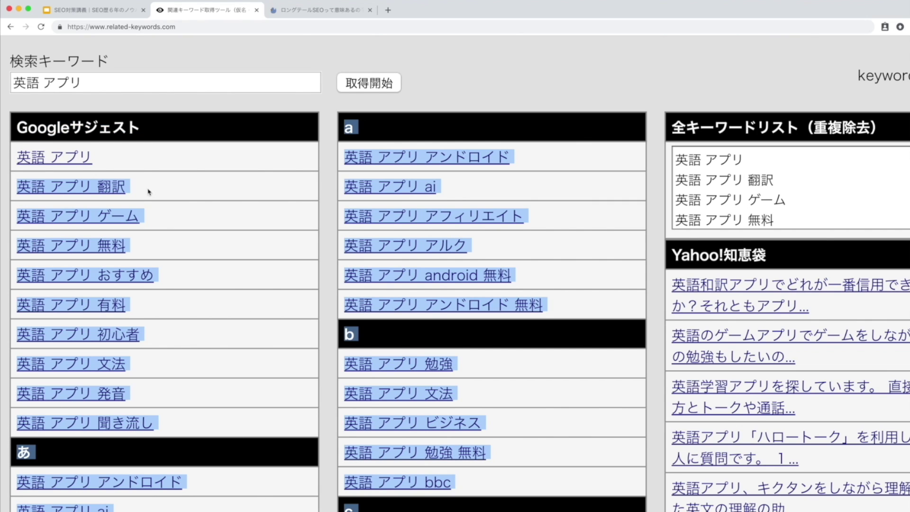
pyautogui.click(142, 163)
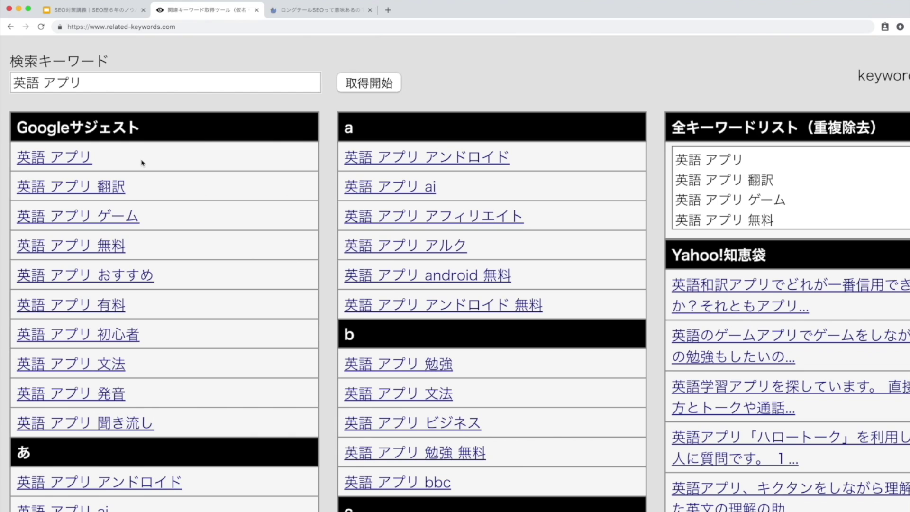
pyautogui.doubleClick(117, 154)
pyautogui.click(117, 154)
pyautogui.moveTo(14, 181); pyautogui.dragTo(230, 440)
pyautogui.click(232, 442)
# - Highlight the bullet 書きづらい記事は、書かなくてOK on slide 4-3 and return to the 英語 アプリ keyword results
pyautogui.hotkey('ctrl', 'shift', 'Tab')
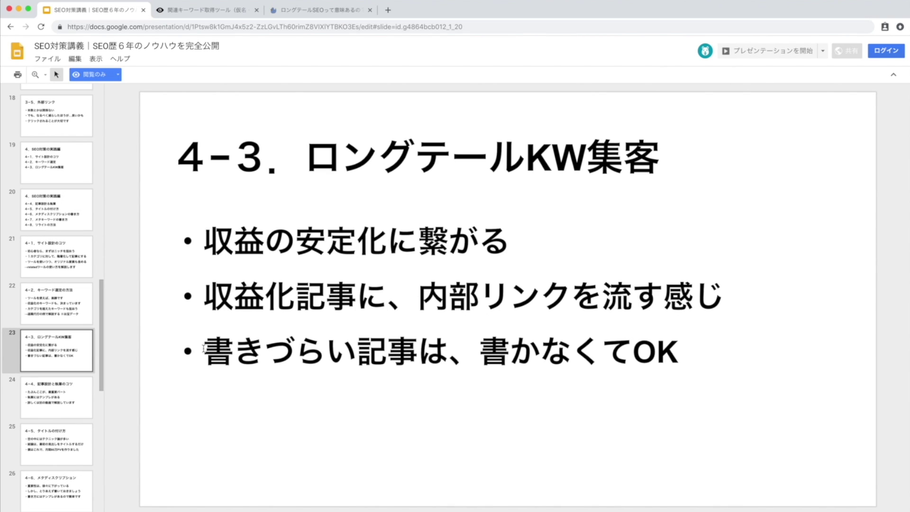
pyautogui.moveTo(186, 351); pyautogui.dragTo(714, 350)
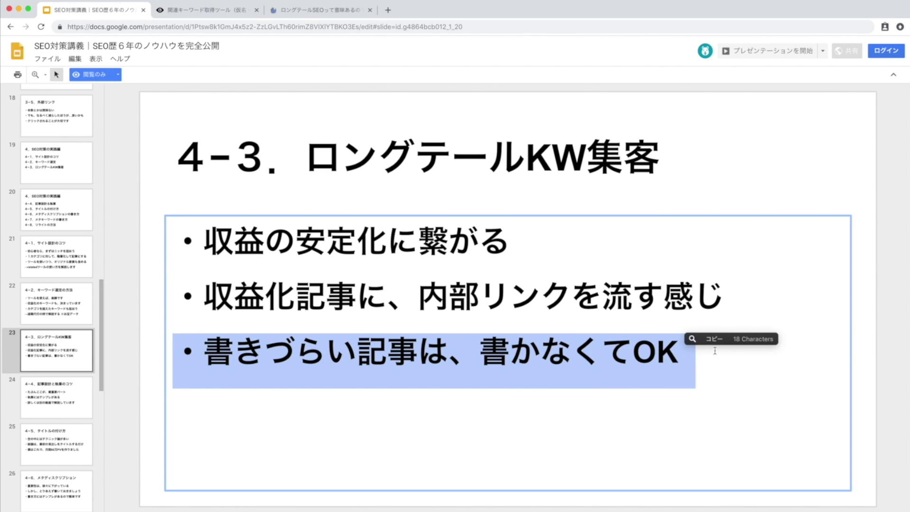
pyautogui.click(251, 19)
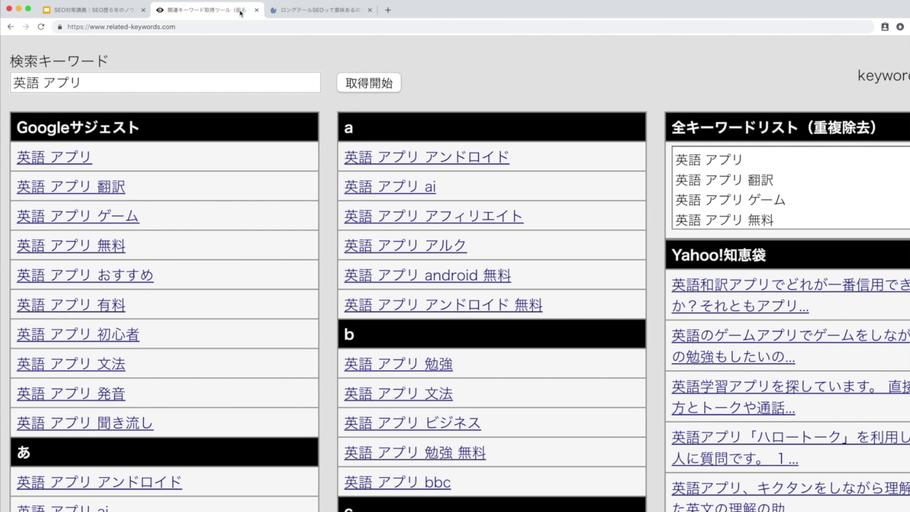
# - Point out the similar keywords 英語 アプリ アンドロイド, 英語 アプリ android 無料 and 英語 アプリ アンドロイド 無料 by highlighting them
pyautogui.moveTo(344, 157); pyautogui.dragTo(550, 165)
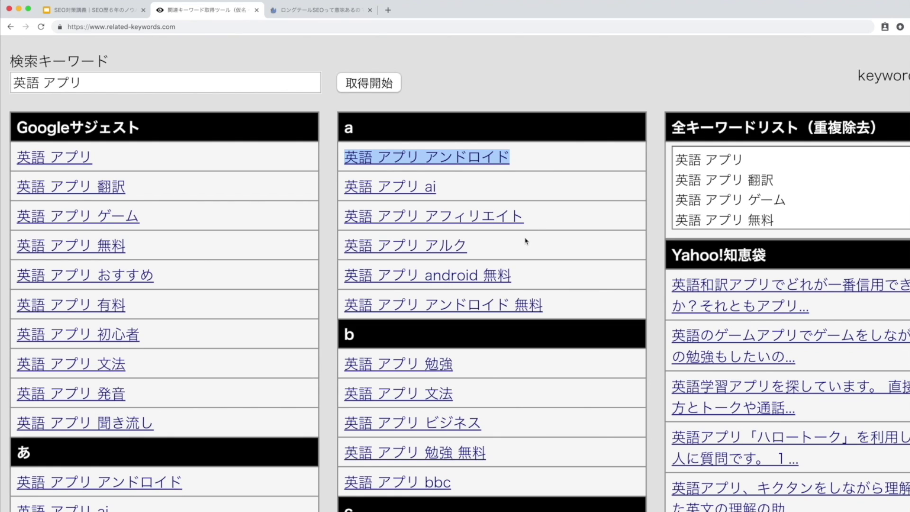
pyautogui.click(392, 262)
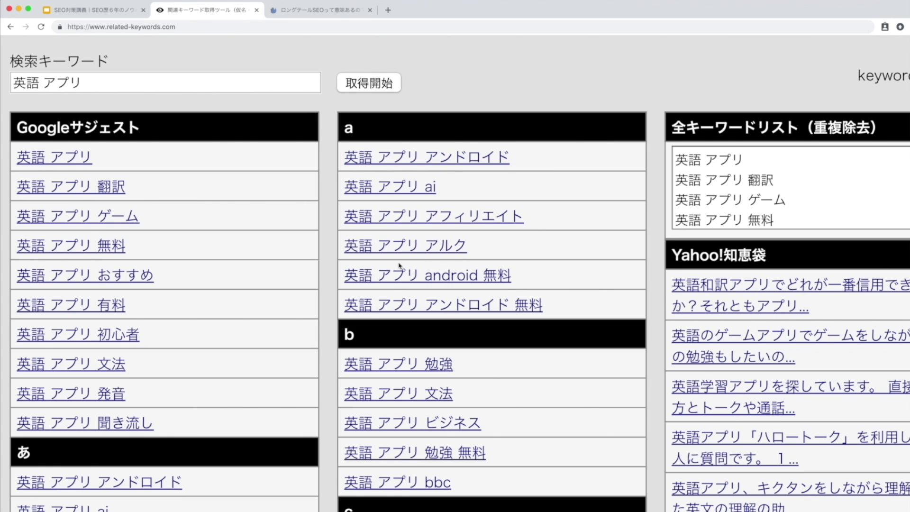
pyautogui.tripleClick(465, 268)
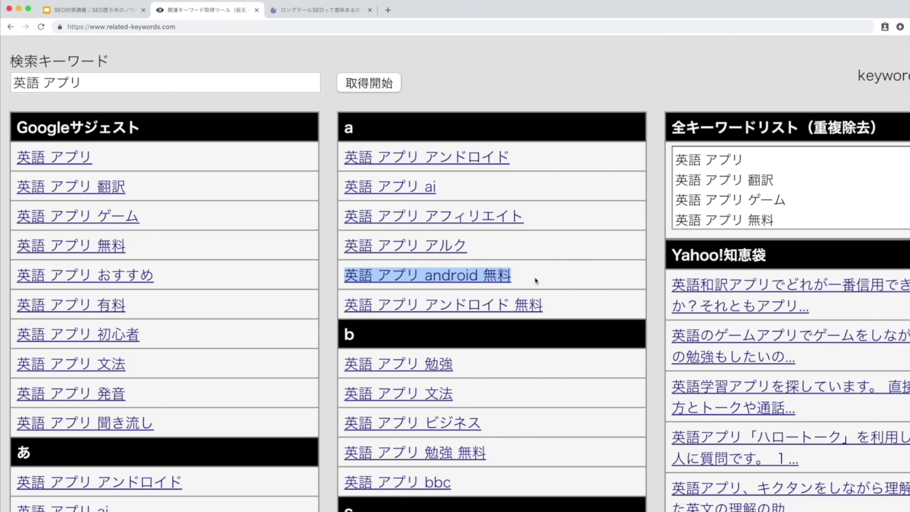
pyautogui.click(511, 283)
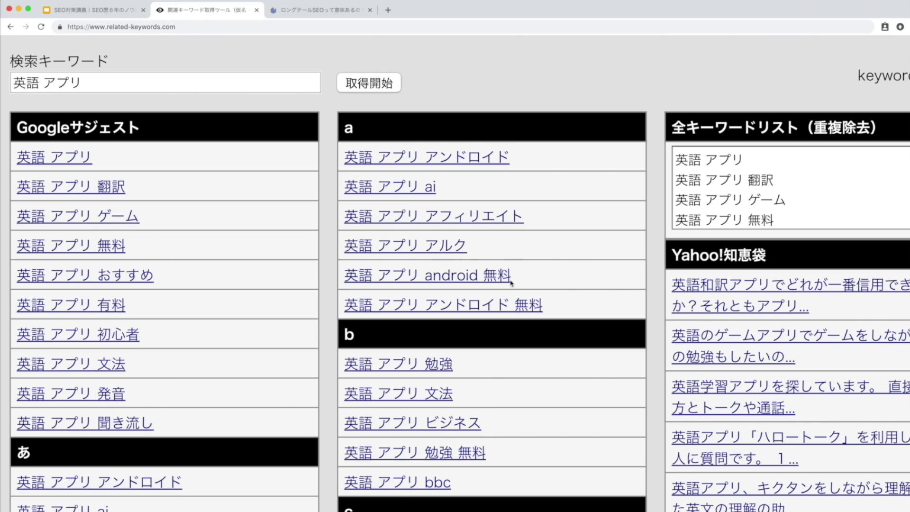
pyautogui.tripleClick(470, 298)
pyautogui.click(572, 308)
pyautogui.moveTo(552, 307); pyautogui.dragTo(350, 268)
pyautogui.click(350, 267)
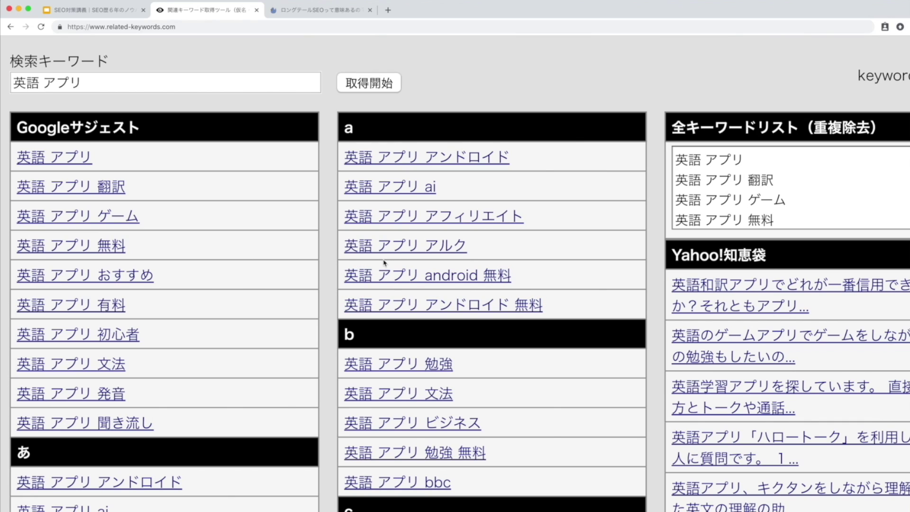
pyautogui.tripleClick(539, 160)
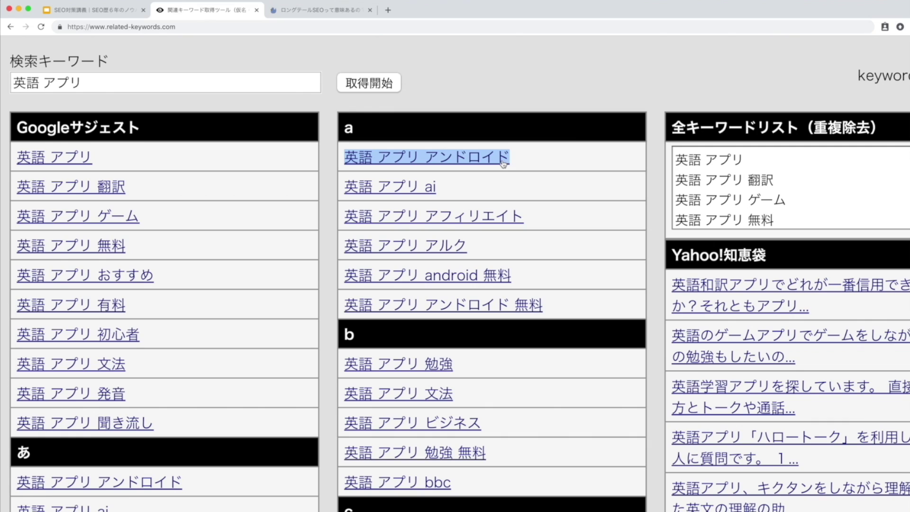
pyautogui.click(524, 163)
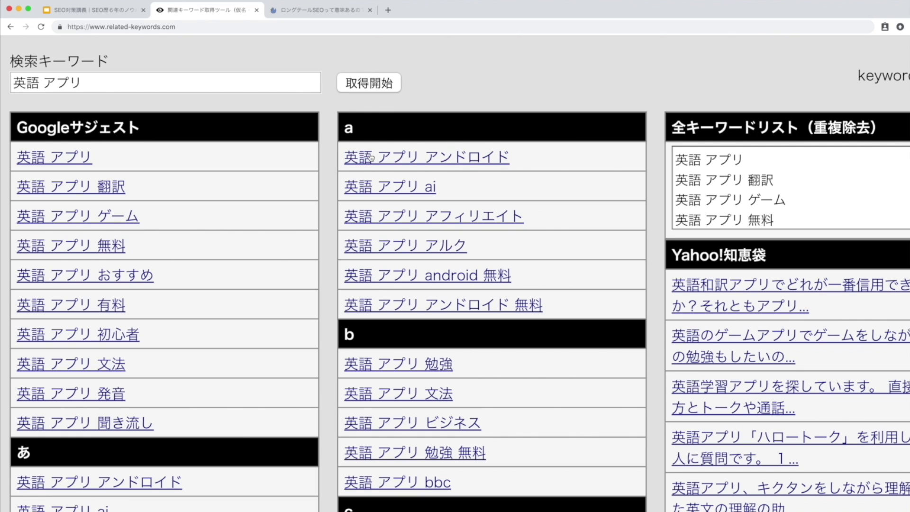
# - Copy the six 英語 アプリ keywords in group a into an ATOK Pad note
pyautogui.moveTo(347, 156); pyautogui.dragTo(569, 310)
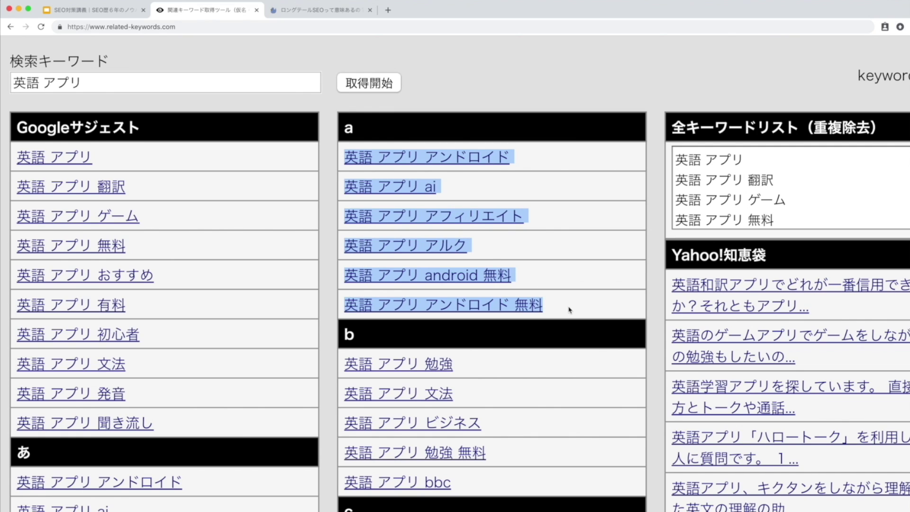
pyautogui.press('super+c')
pyautogui.press('super+space')
pyautogui.write('ato')
pyautogui.press('Return')
pyautogui.press('super+v')
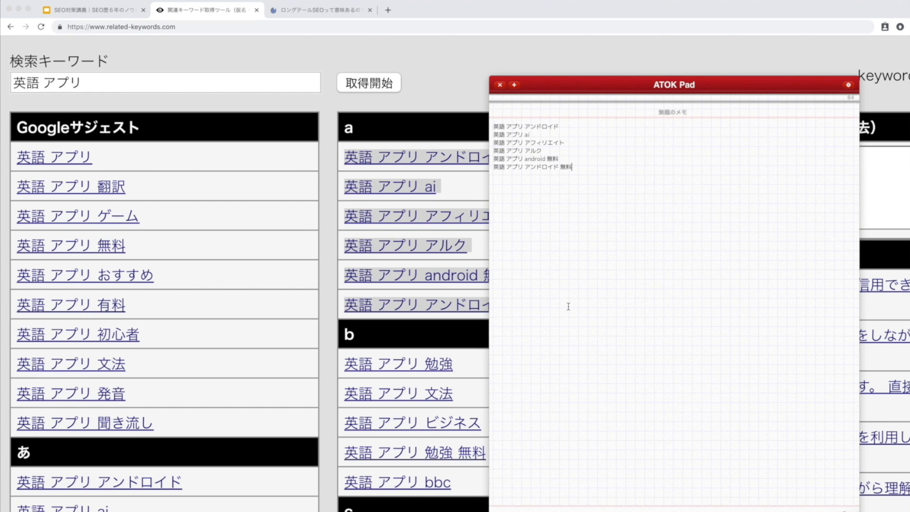
# - Delete the ai, アフィリエイト and アルク keyword lines from the note
pyautogui.hotkey('shift', 'Up')
pyautogui.hotkey('shift', 'Up')
pyautogui.hotkey('shift', 'Up')
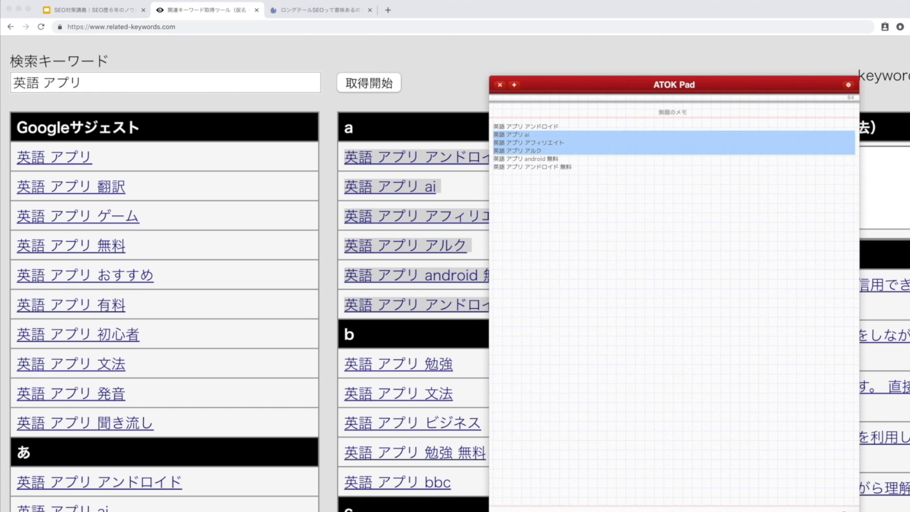
pyautogui.press('BackSpace')
# - Enlarge the note's text and move the notepad window toward the middle of the screen
pyautogui.press('super+plus')
pyautogui.press('super+plus')
pyautogui.press('super+plus')
pyautogui.press('super+plus')
pyautogui.press('super+plus')
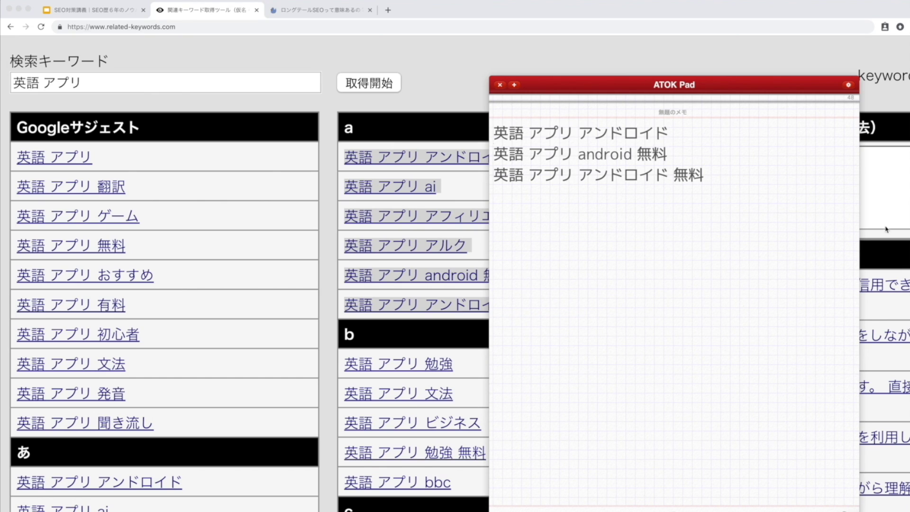
pyautogui.moveTo(687, 84); pyautogui.dragTo(497, 98)
# - Insert blank lines between the 英語 アプリ アンドロイド line and the two 無料 keyword lines
pyautogui.press('Return')
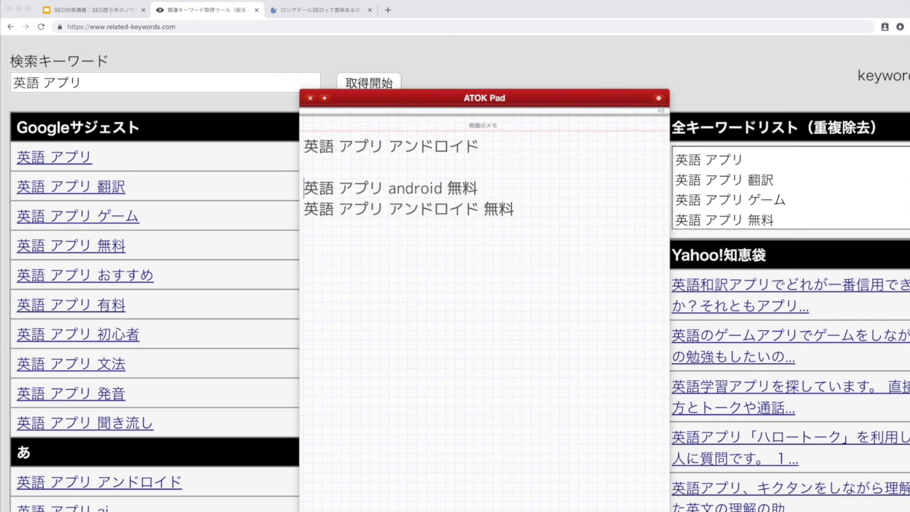
pyautogui.press('Return')
pyautogui.press('Return')
pyautogui.press('Up')
# - Write →有料と無料のアンドロイドアプリを紹介 under the 英語 アプリ アンドロイド keyword and enlarge the note's text slightly
pyautogui.write('migi')
pyautogui.press('space')
pyautogui.press('Return')
pyautogui.write('yuuryou')
pyautogui.press('space')
pyautogui.press('Return')
pyautogui.write('tomuryou')
pyautogui.press('space')
pyautogui.write('noando')
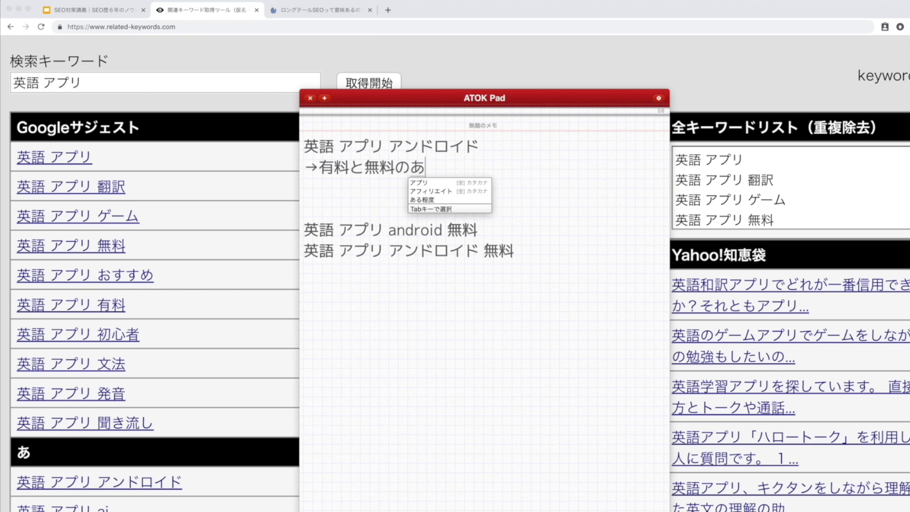
pyautogui.write('roido')
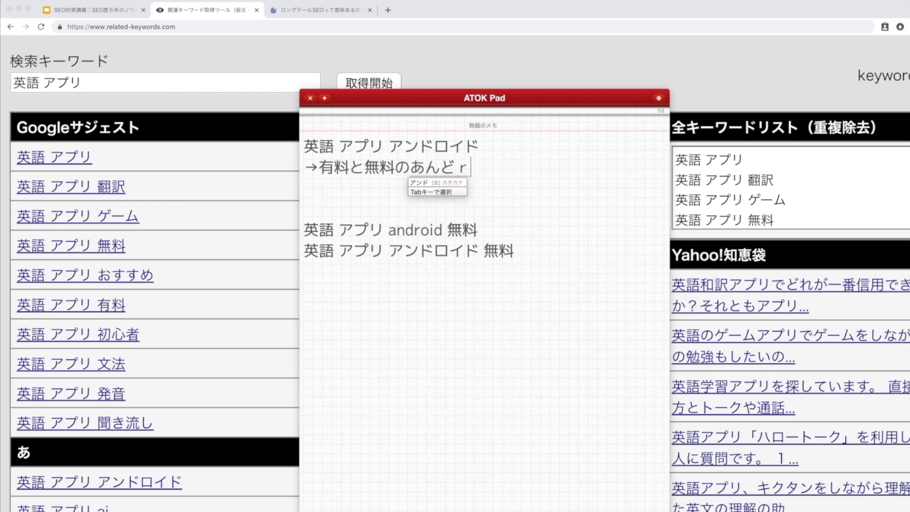
pyautogui.press('space')
pyautogui.write('apuriwoshouki')
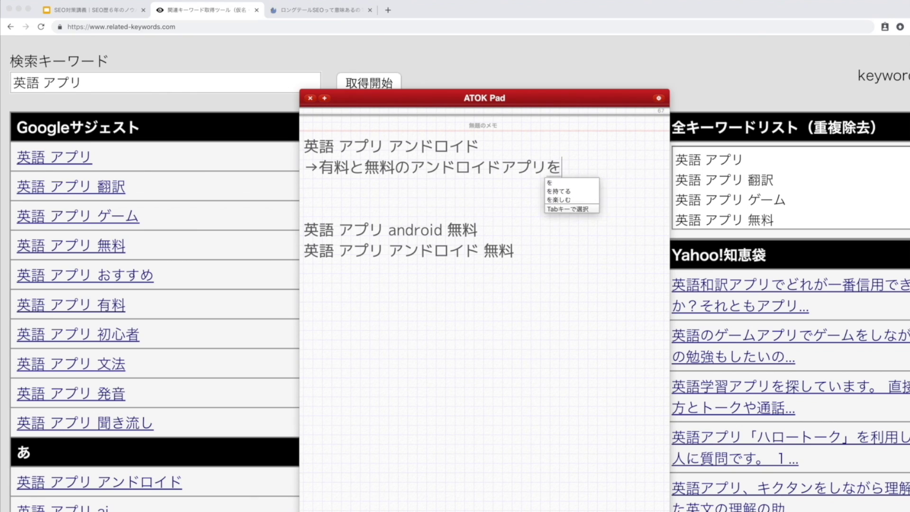
pyautogui.press('BackSpace')
pyautogui.write('kai')
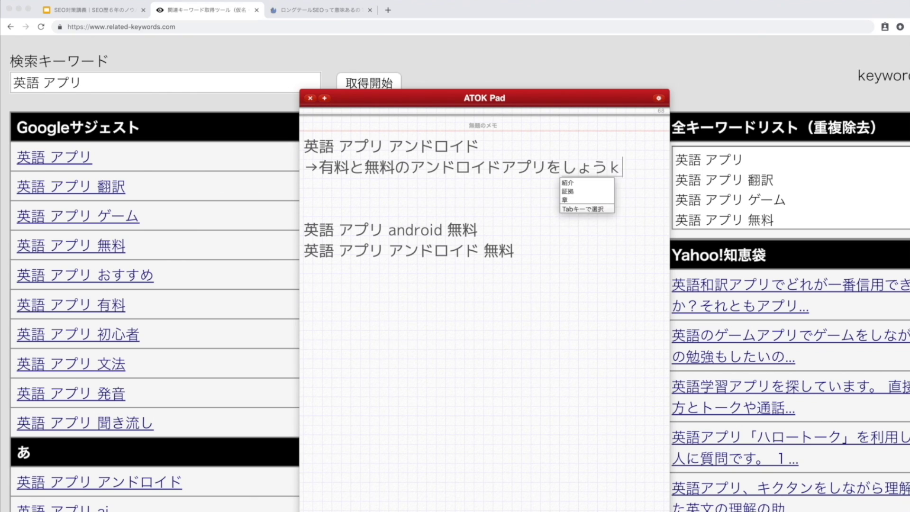
pyautogui.press('space')
pyautogui.press('Return')
pyautogui.press('super+plus')
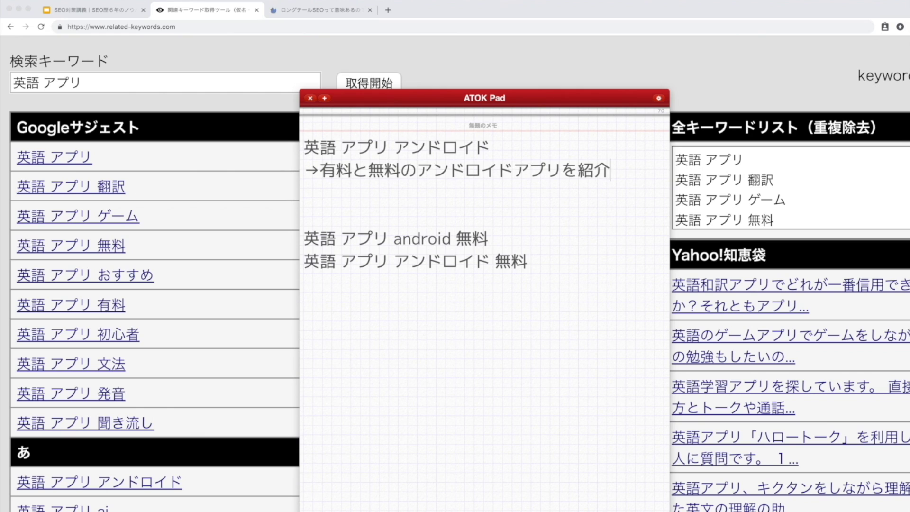
# - Highlight the 英語 アプリ アンドロイド keyword together with its article description in the note
pyautogui.click(490, 147)
pyautogui.click(304, 147)
pyautogui.hotkey('shift', 'Down')
pyautogui.hotkey('shift', 'Down')
pyautogui.press('Left')
pyautogui.hotkey('shift', 'Down')
pyautogui.hotkey('shift', 'Down')
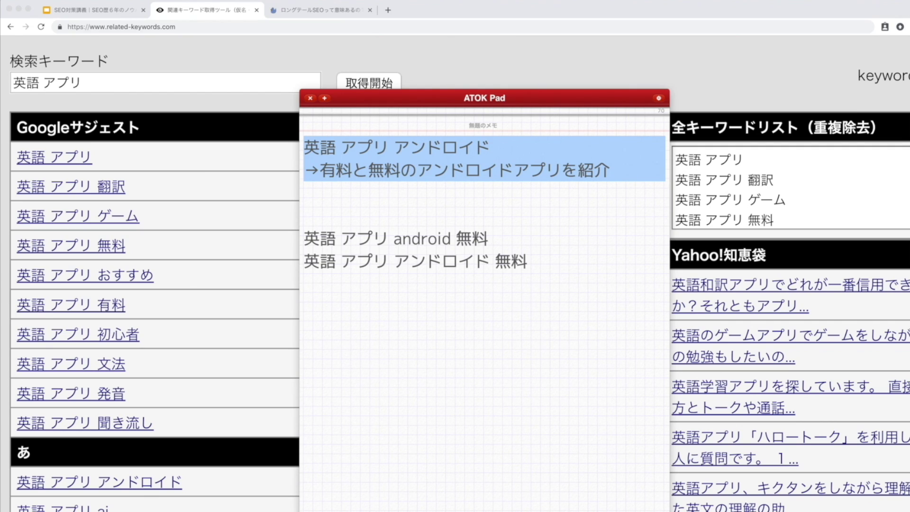
# - Add a ・ bullet in front of both 英語 アプリ android 無料 and 英語 アプリ アンドロイド 無料
pyautogui.press('Right')
pyautogui.press('Down')
pyautogui.press('Down')
pyautogui.press('Up')
pyautogui.press('Right')
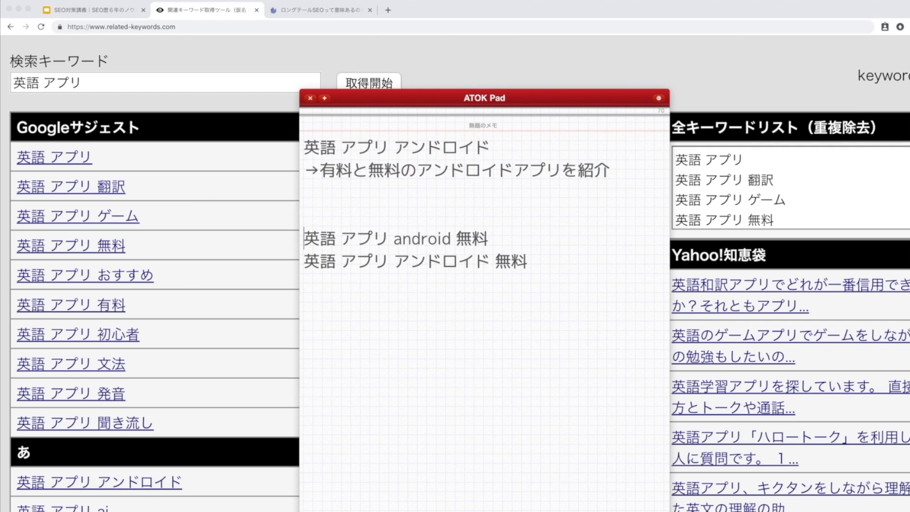
pyautogui.write('・')
pyautogui.press('Return')
pyautogui.press('Down')
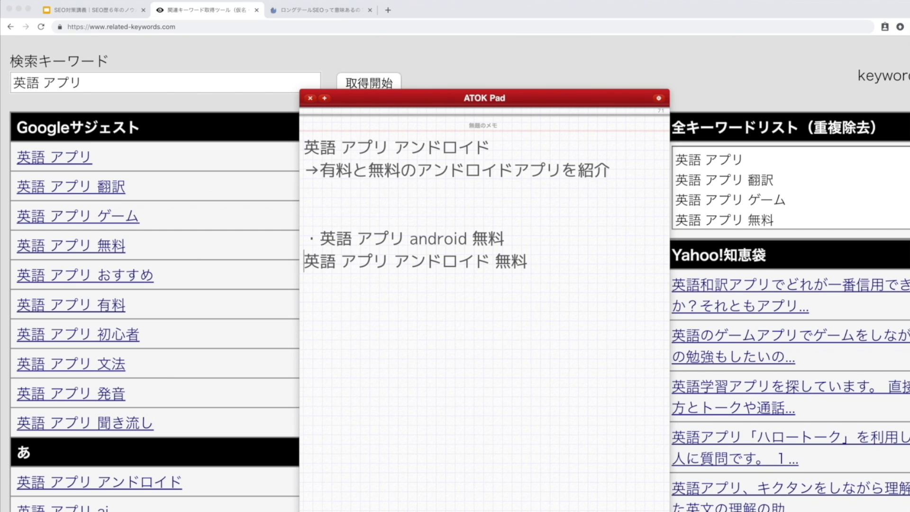
pyautogui.write('・')
pyautogui.press('Return')
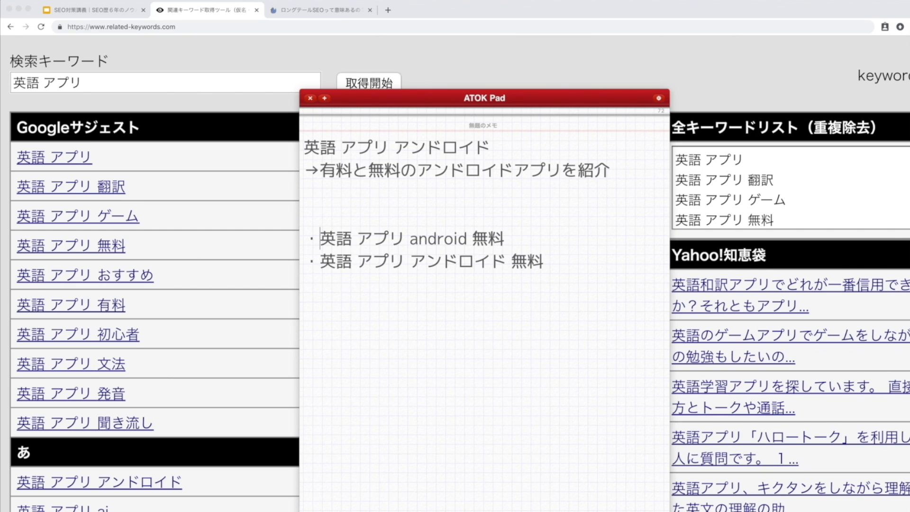
# - Highlight the two bulleted 無料 keyword lines in the note
pyautogui.press('Right')
pyautogui.press('Left')
pyautogui.press('Left')
pyautogui.hotkey('shift', 'Down')
pyautogui.press('super+shift+Right')
# - Below the two bulleted 無料 keywords, add a → line about past articles, starting 過去記事と and ending しちゃう
pyautogui.press('Right')
pyautogui.press('Return')
pyautogui.write('migi')
pyautogui.press('space')
pyautogui.press('Return')
pyautogui.write('d')
pyautogui.press('BackSpace')
pyautogui.write('kako')
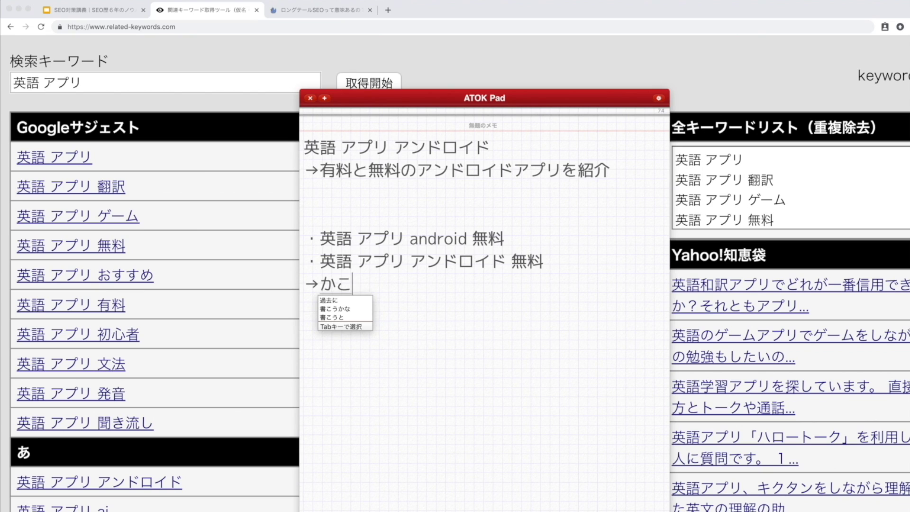
pyautogui.write('kiji')
pyautogui.press('space')
pyautogui.write('tochouhkurushi')
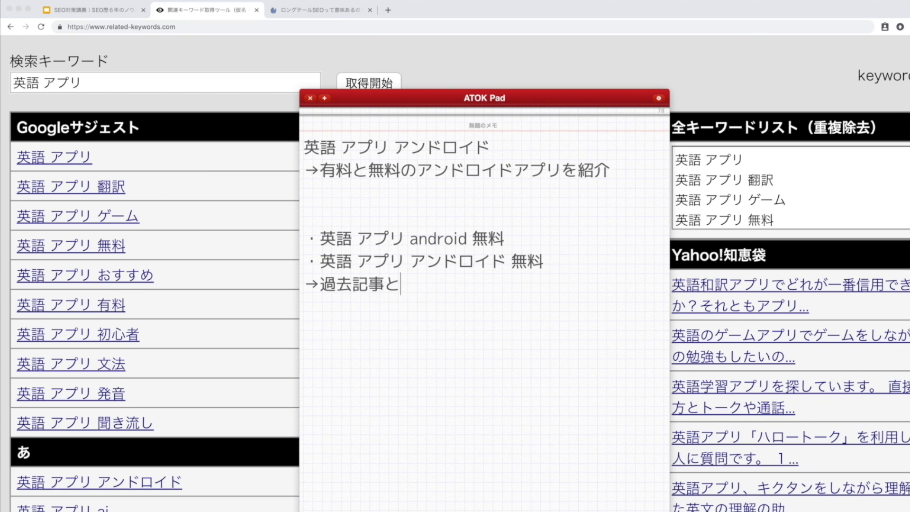
pyautogui.write('chau')
pyautogui.press('Return')
# - Replace the mistyped word in the → line with 重複 so it reads →過去記事と重複しちゃう
pyautogui.press('Left')
pyautogui.press('Left')
pyautogui.press('Left')
pyautogui.hotkey('shift', 'Left')
pyautogui.hotkey('shift', 'Left')
pyautogui.hotkey('shift', 'Left')
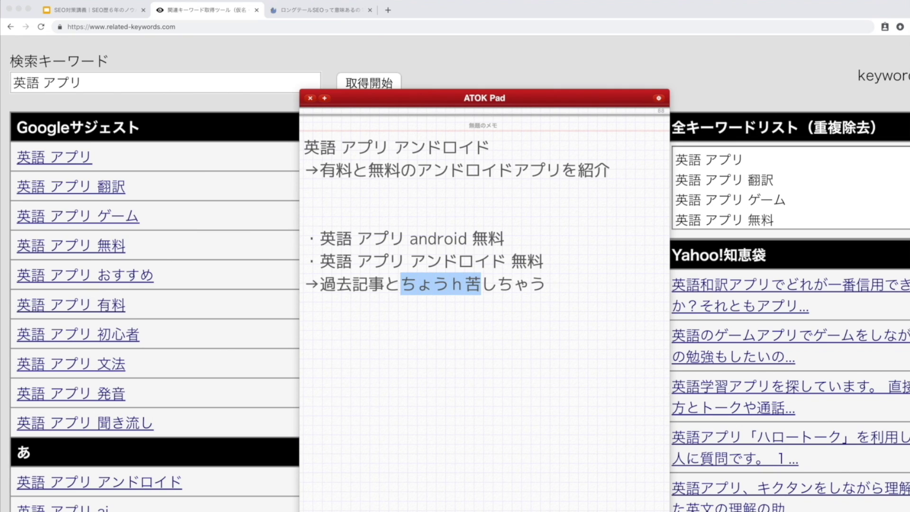
pyautogui.write('choufuku')
pyautogui.press('space')
pyautogui.press('Return')
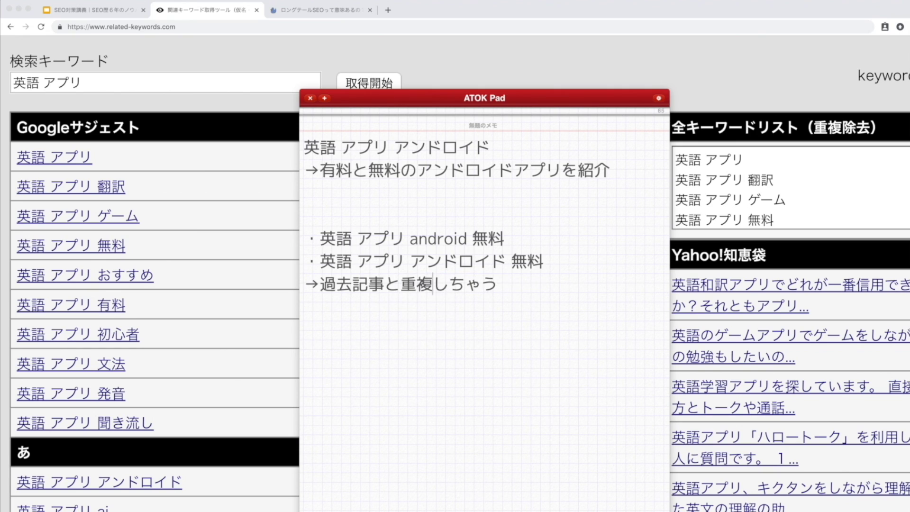
# - Try removing the two bulleted 無料 keywords with their 重複 remark, and undo the removal
pyautogui.click(425, 261)
pyautogui.click(303, 239)
pyautogui.click(496, 284)
pyautogui.hotkey('shift', 'Up')
pyautogui.hotkey('shift', 'Up')
pyautogui.press('shift+super+Left')
pyautogui.press('BackSpace')
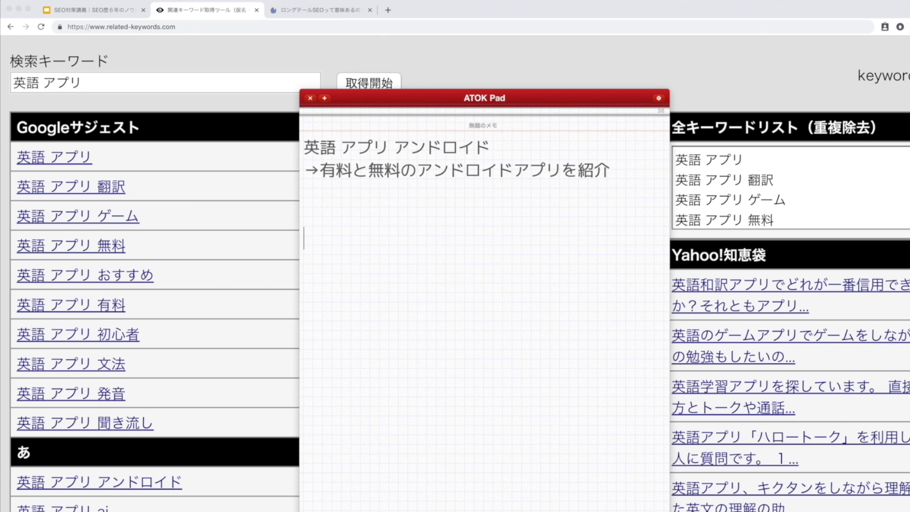
pyautogui.press('super+Up')
pyautogui.hotkey('shift', 'Down')
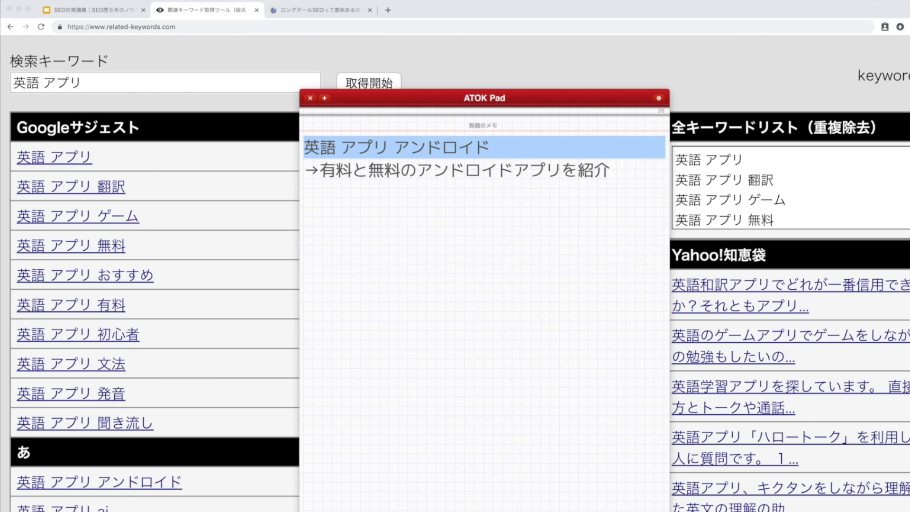
pyautogui.press('super+z')
# - Delete the two bulleted 無料 keywords, the →過去記事と重複しちゃう line and the blank lines above them
pyautogui.press('Left')
pyautogui.press('Down')
pyautogui.hotkey('shift', 'Down')
pyautogui.hotkey('shift', 'Down')
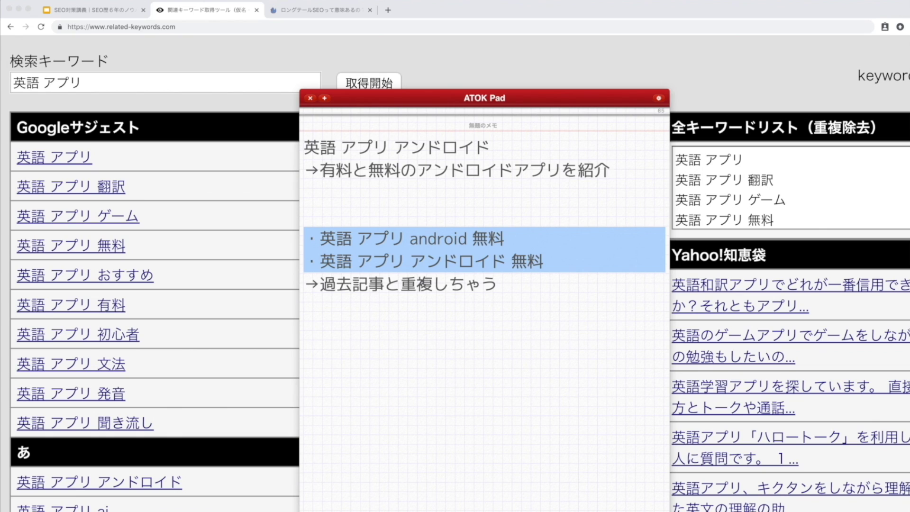
pyautogui.hotkey('shift', 'Down')
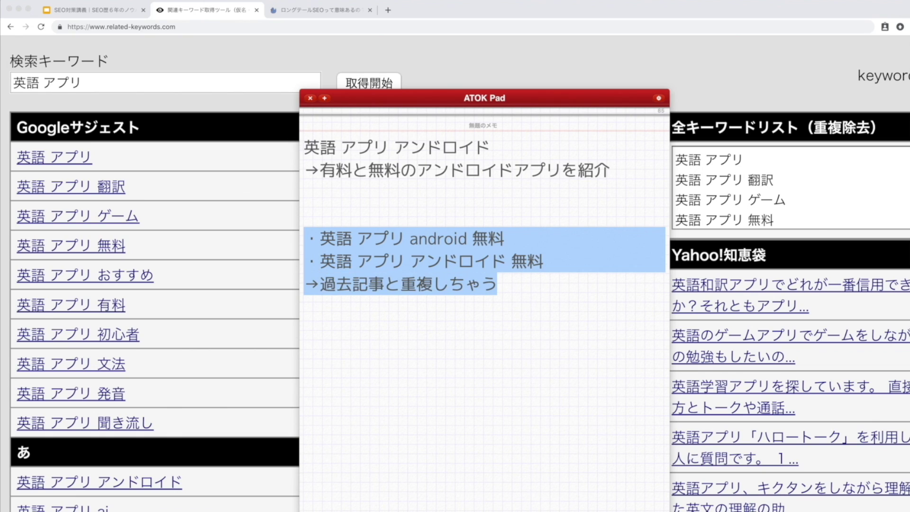
pyautogui.press('BackSpace')
pyautogui.press('BackSpace')
pyautogui.press('BackSpace')
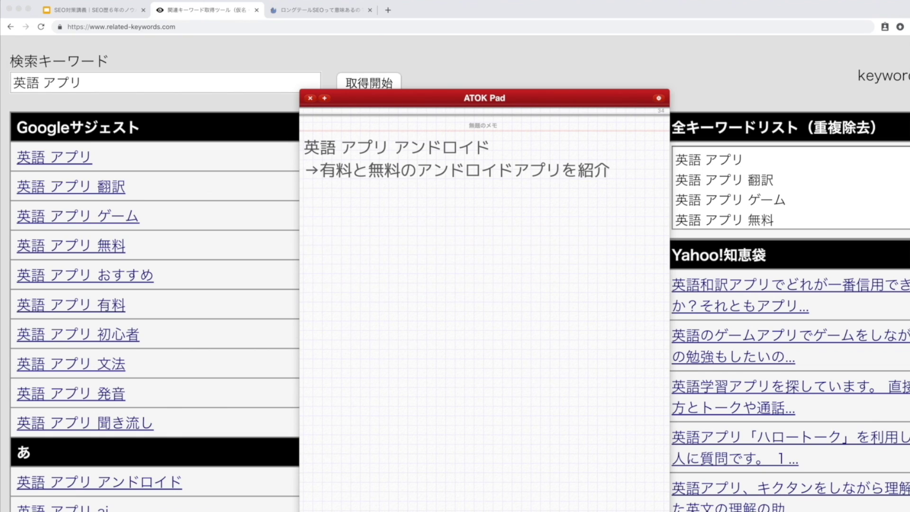
# - Return from the note to the lecture slides, and show the ブログ記事の書き方_01 video page with its title highlighted
pyautogui.click(291, 156)
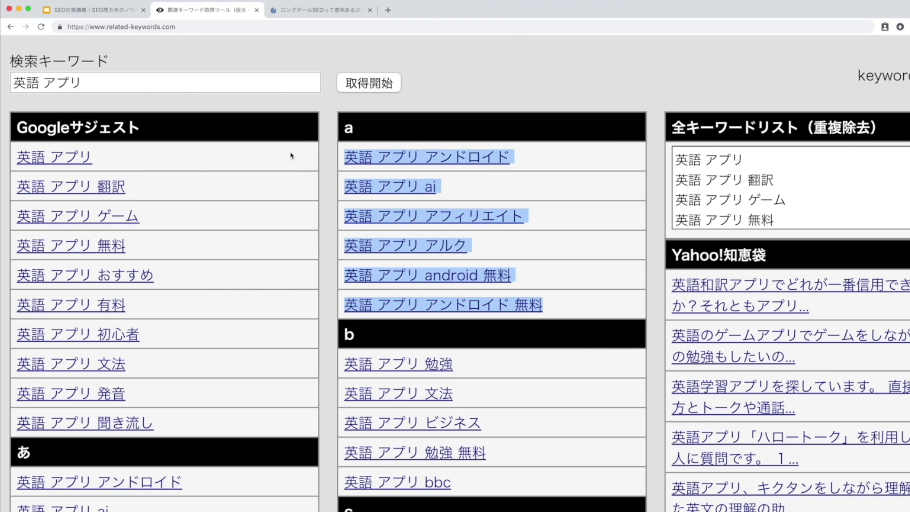
pyautogui.hotkey('ctrl', 'shift', 'Tab')
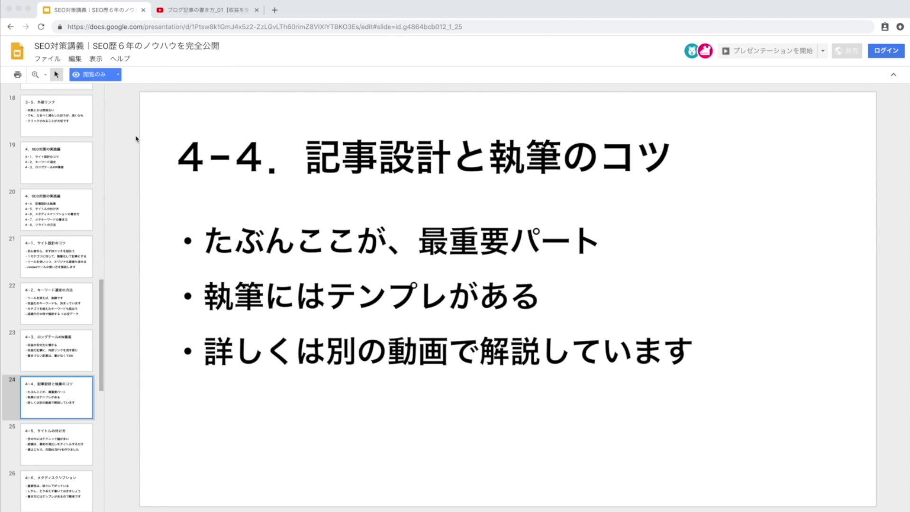
pyautogui.click(209, 10)
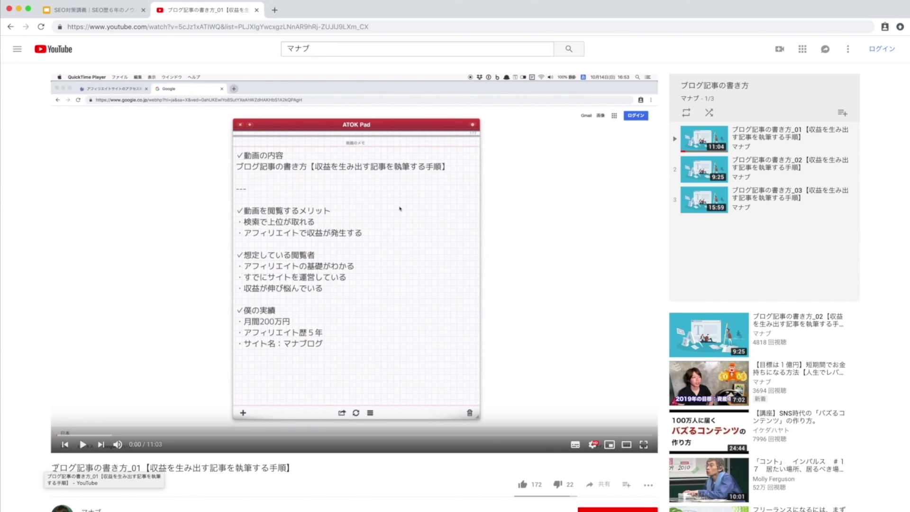
pyautogui.moveTo(51, 467); pyautogui.dragTo(342, 473)
pyautogui.click(343, 471)
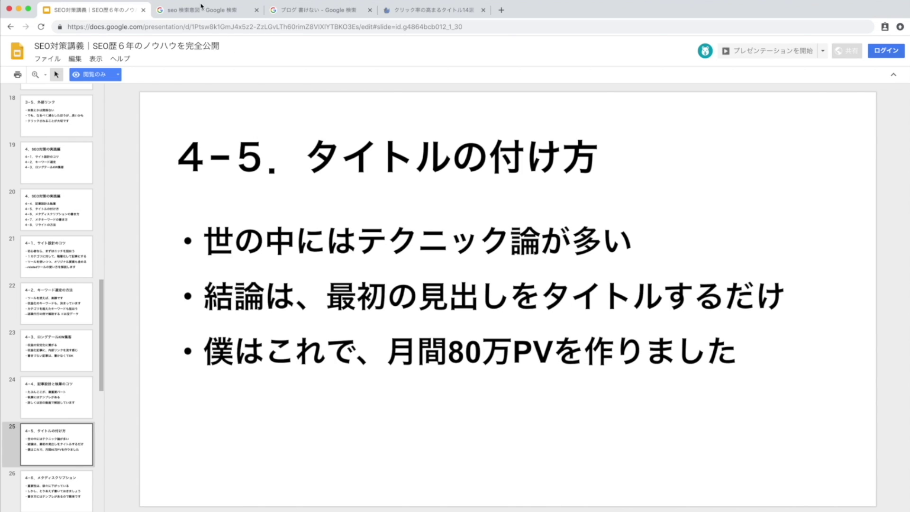
# - Open the top manablog result for seo 検索意図 and highlight SEOにおける検索意図の重要性とは in the article title
pyautogui.click(203, 9)
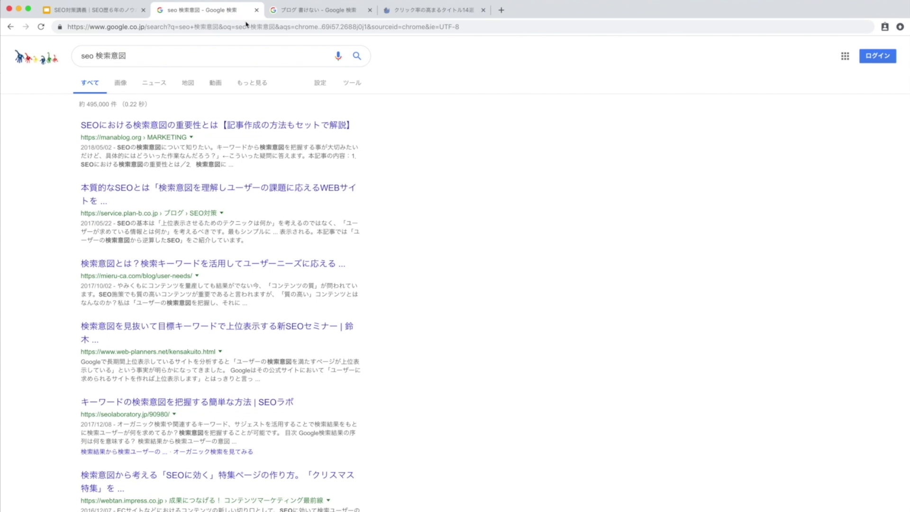
pyautogui.scroll(5, 183, 76)
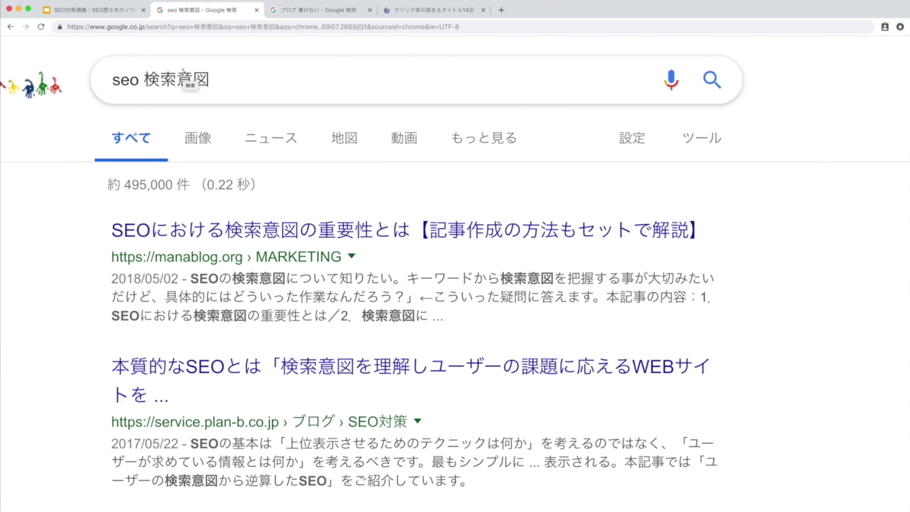
pyautogui.hscroll(-3, 233, 94)
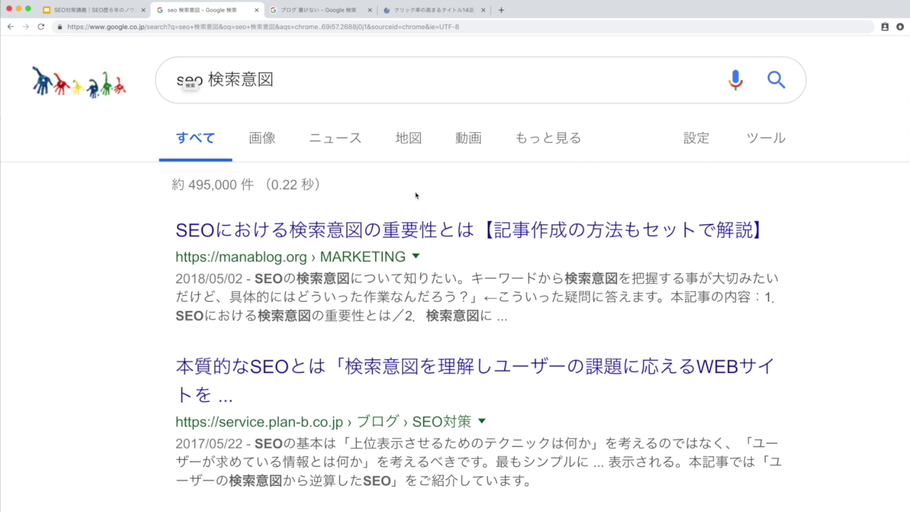
pyautogui.click(462, 242)
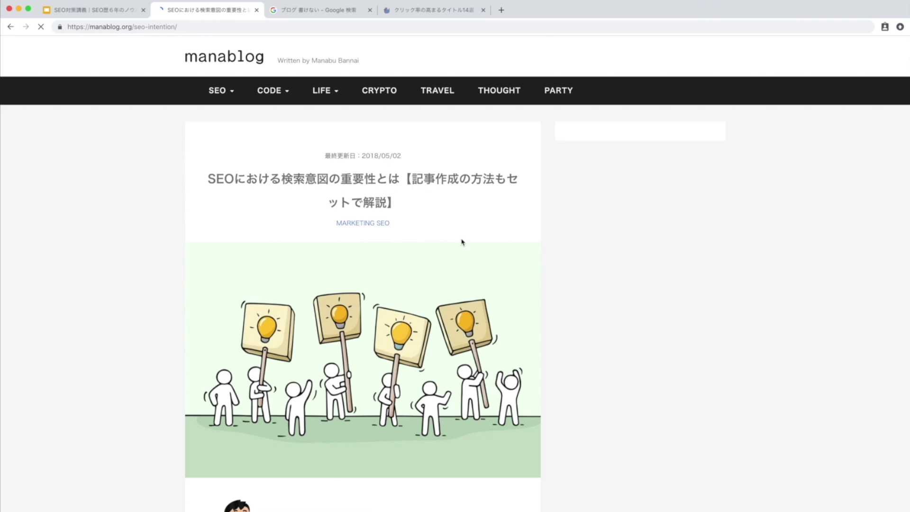
pyautogui.moveTo(207, 180); pyautogui.dragTo(399, 178)
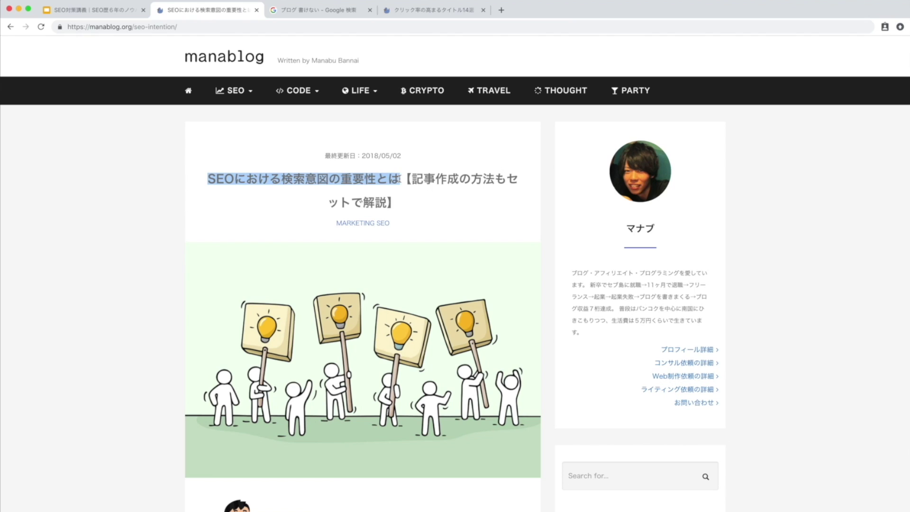
pyautogui.click(399, 179)
# - Highlight SEOにおける検索意図の重要性とは in the article's first section heading
pyautogui.scroll(-20, 399, 178)
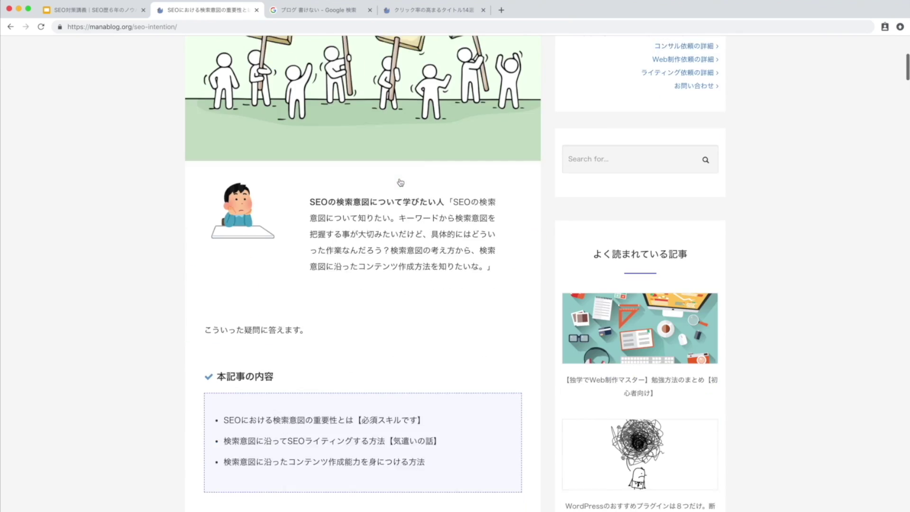
pyautogui.scroll(-4, 399, 178)
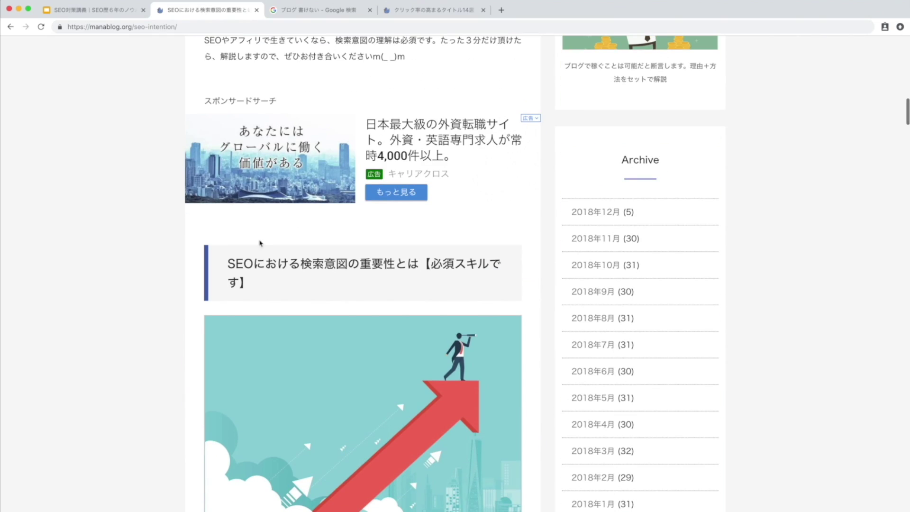
pyautogui.moveTo(226, 265); pyautogui.dragTo(417, 265)
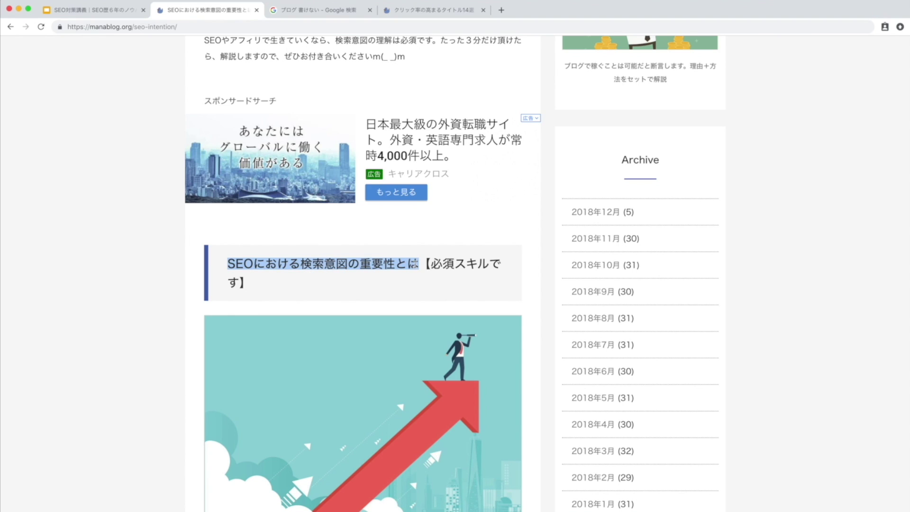
pyautogui.click(417, 263)
pyautogui.click(416, 244)
# - Go back to the search-intent article's title and highlight its wording before the bracketed part again
pyautogui.scroll(10, 413, 244)
pyautogui.scroll(4, 412, 244)
pyautogui.moveTo(208, 153); pyautogui.dragTo(395, 149)
pyautogui.click(394, 149)
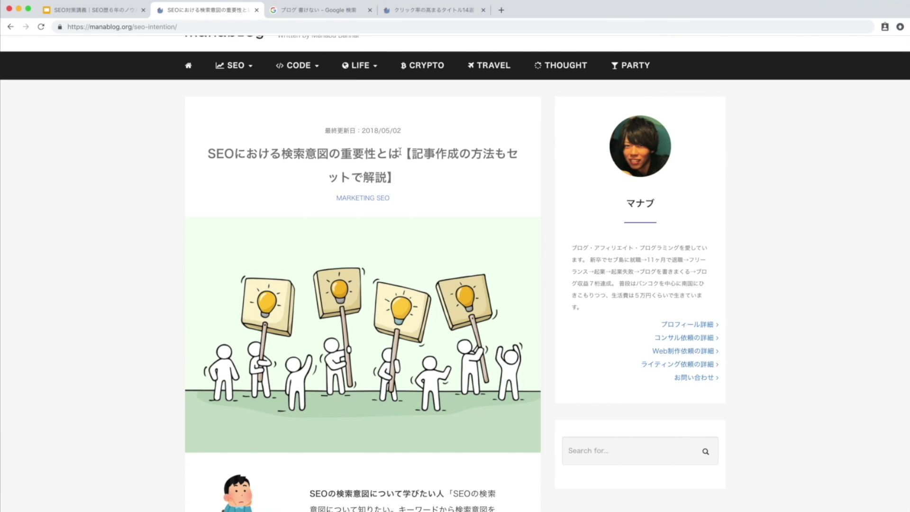
pyautogui.moveTo(399, 152); pyautogui.dragTo(409, 182)
pyautogui.click(407, 176)
pyautogui.click(406, 175)
pyautogui.click(402, 150)
pyautogui.click(407, 175)
pyautogui.click(402, 154)
pyautogui.click(409, 182)
pyautogui.moveTo(402, 155); pyautogui.dragTo(208, 154)
pyautogui.click(406, 172)
pyautogui.moveTo(299, 150); pyautogui.dragTo(403, 154)
pyautogui.click(209, 155)
# - Highlight SEOにおける検索意図の重要性と in the first section heading again for comparison with the title
pyautogui.scroll(-10, 402, 153)
pyautogui.scroll(-10, 402, 153)
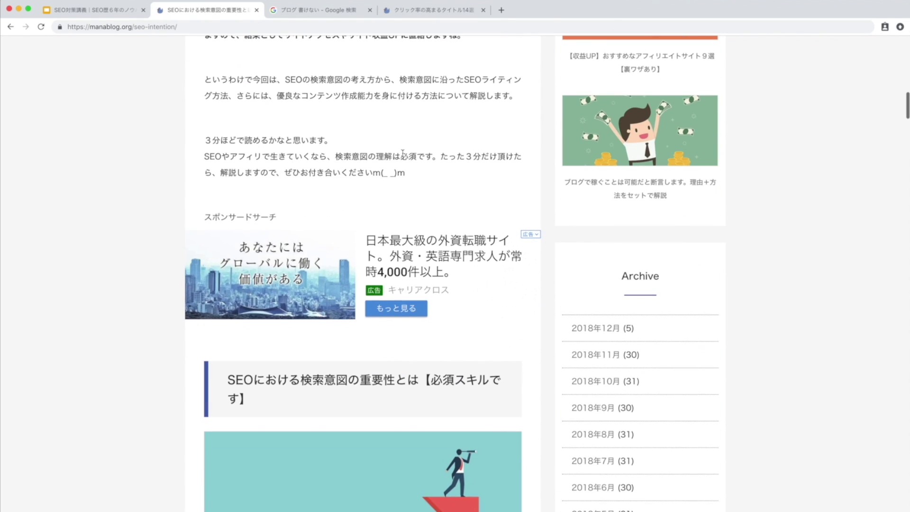
pyautogui.moveTo(227, 379); pyautogui.dragTo(410, 381)
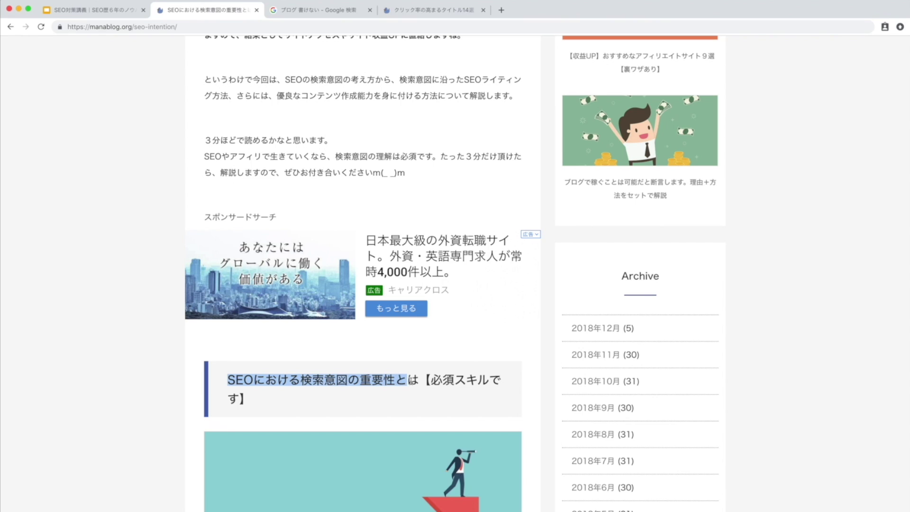
# - Open the top manablog result for ブログ 書けない and highlight the article's title
pyautogui.hotkey('ctrl', 'Tab')
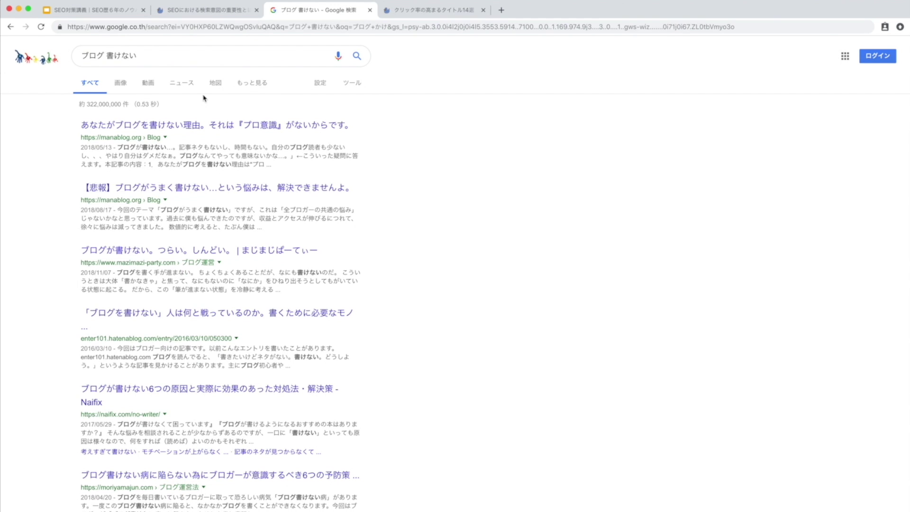
pyautogui.scroll(5, 94, 63)
pyautogui.hscroll(-4, 93, 62)
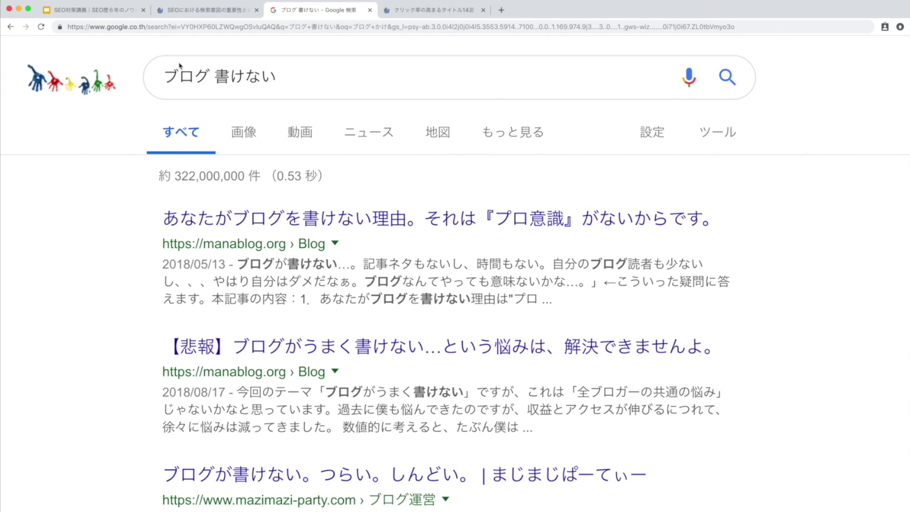
pyautogui.click(387, 223)
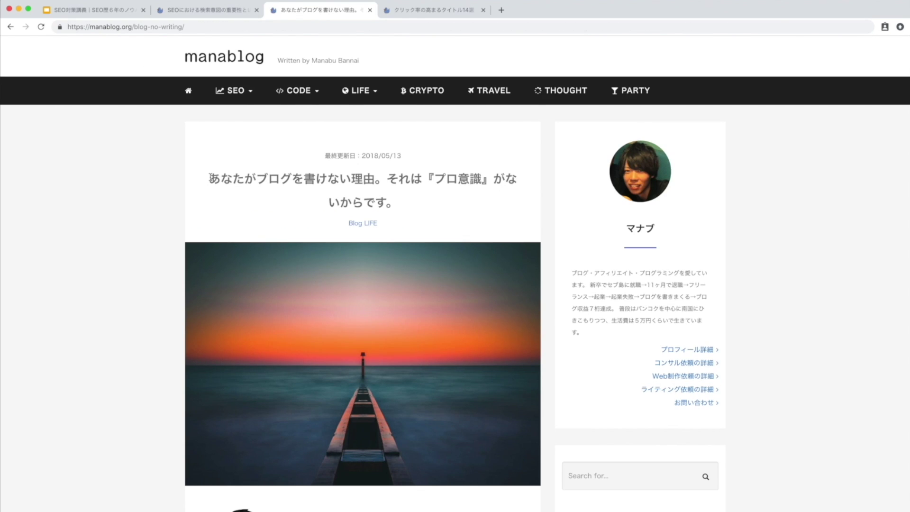
pyautogui.moveTo(209, 178); pyautogui.dragTo(483, 200)
pyautogui.click(483, 201)
# - Highlight the article's first section heading, あなたがブログを書けない理由は”プロ意識”がないから
pyautogui.scroll(-20, 436, 212)
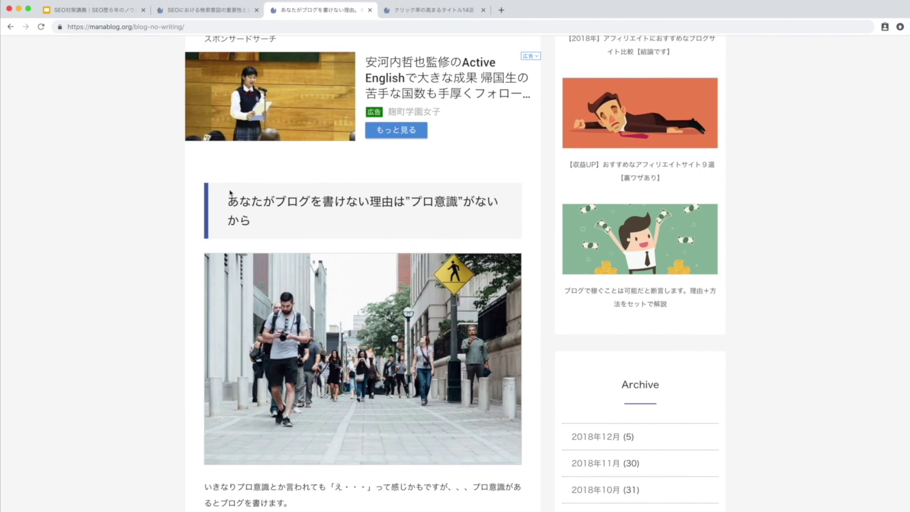
pyautogui.moveTo(227, 201); pyautogui.dragTo(263, 218)
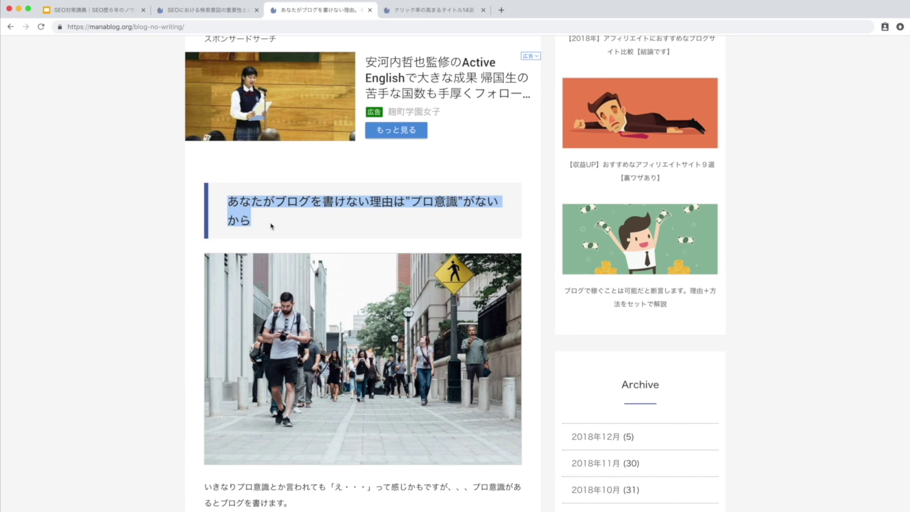
pyautogui.click(272, 226)
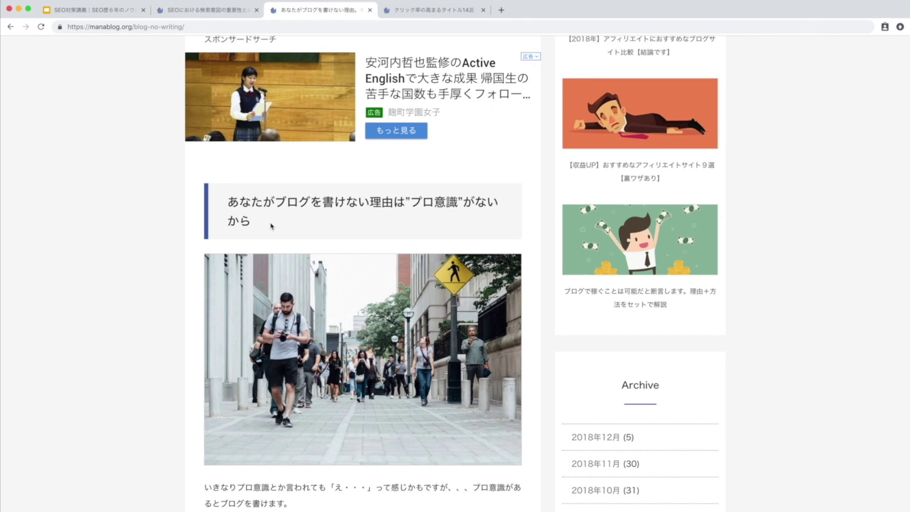
pyautogui.scroll(2, 272, 226)
pyautogui.tripleClick(252, 263)
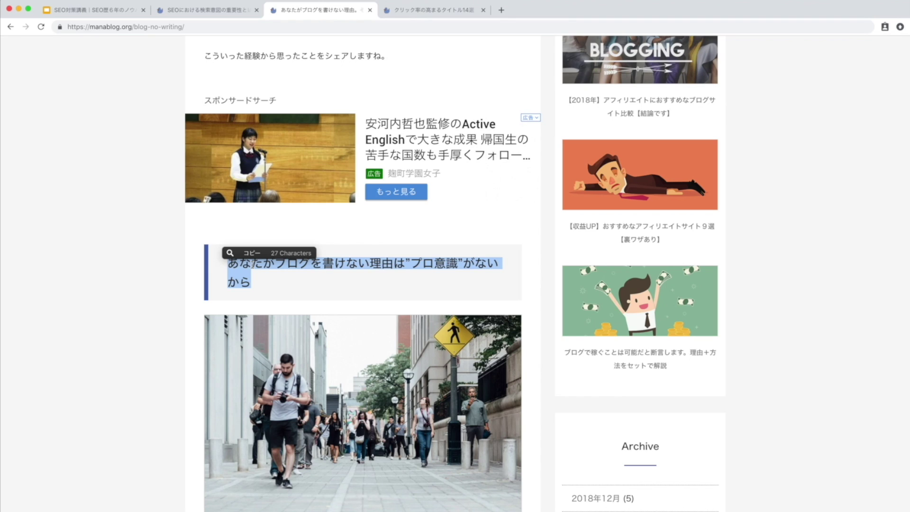
pyautogui.click(252, 263)
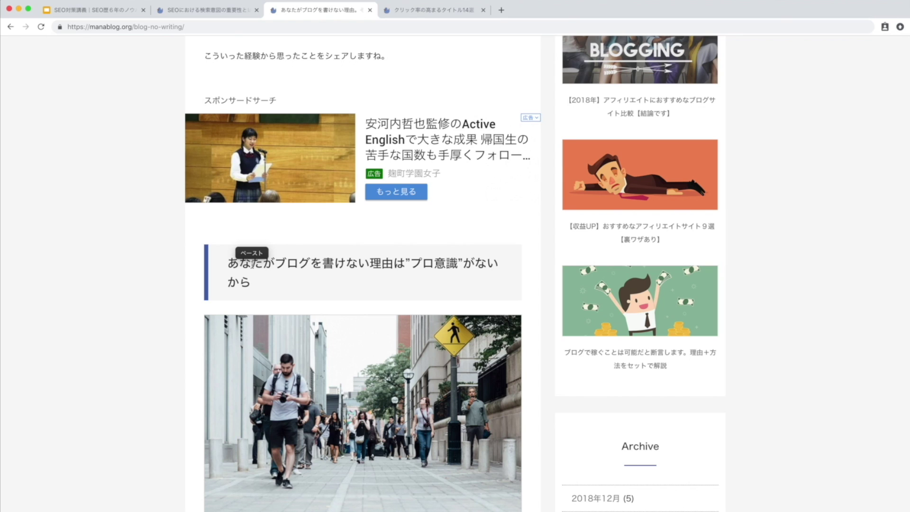
pyautogui.moveTo(229, 264); pyautogui.dragTo(275, 285)
# - Return to the top of the article and highlight its title あなたがブログを書けない理由。それは『プロ意識』がないからです。
pyautogui.scroll(7, 477, 242)
pyautogui.scroll(8, 477, 242)
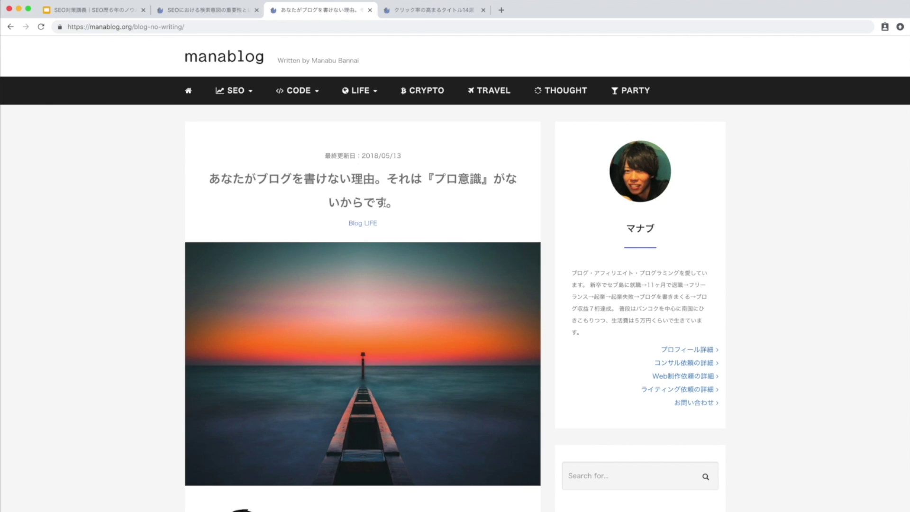
pyautogui.moveTo(384, 203); pyautogui.dragTo(209, 173)
pyautogui.click(210, 173)
pyautogui.moveTo(210, 173); pyautogui.dragTo(423, 207)
pyautogui.click(425, 212)
# - Show the manablog killer-title article and highlight クリック率の高まるタイトル14選 in its title
pyautogui.click(425, 8)
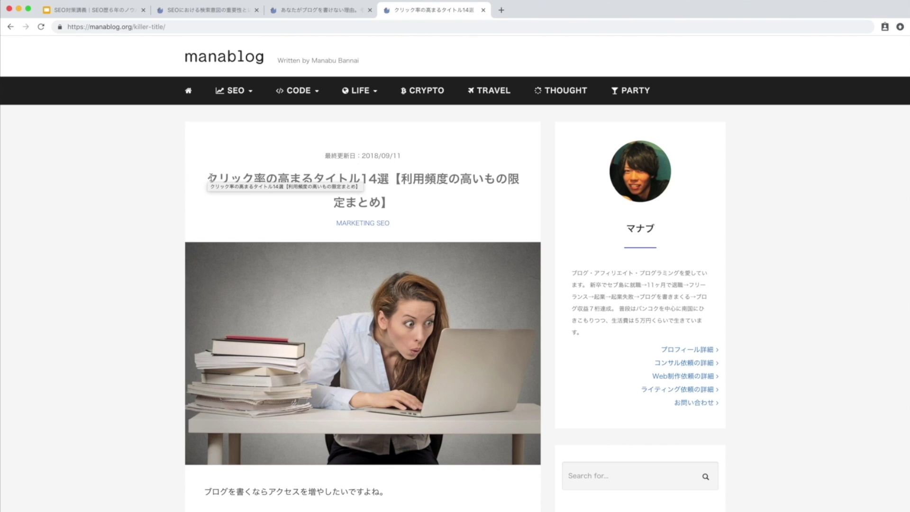
pyautogui.moveTo(209, 177); pyautogui.dragTo(387, 178)
pyautogui.click(394, 179)
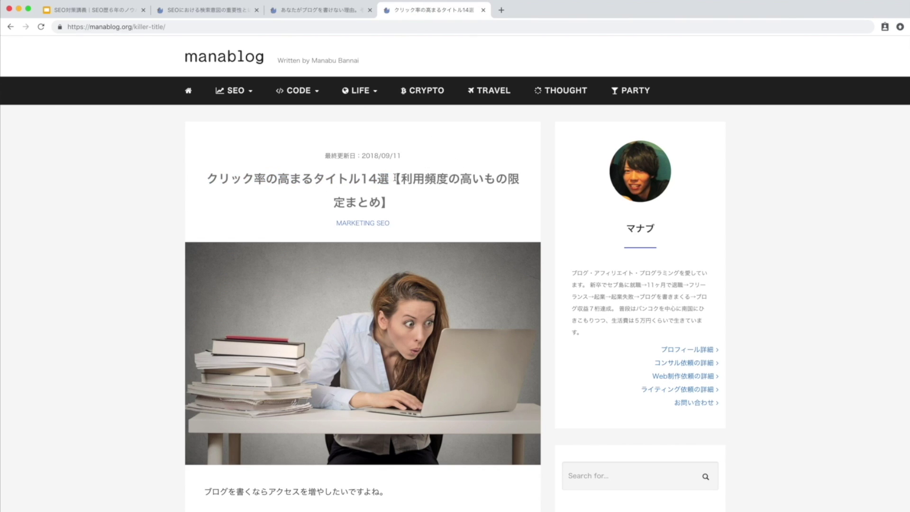
# - Highlight the killer-title article's full title, クリック率の高まるタイトル14選【利用頻度の高いもの限定まとめ】
pyautogui.moveTo(408, 207); pyautogui.dragTo(445, 209)
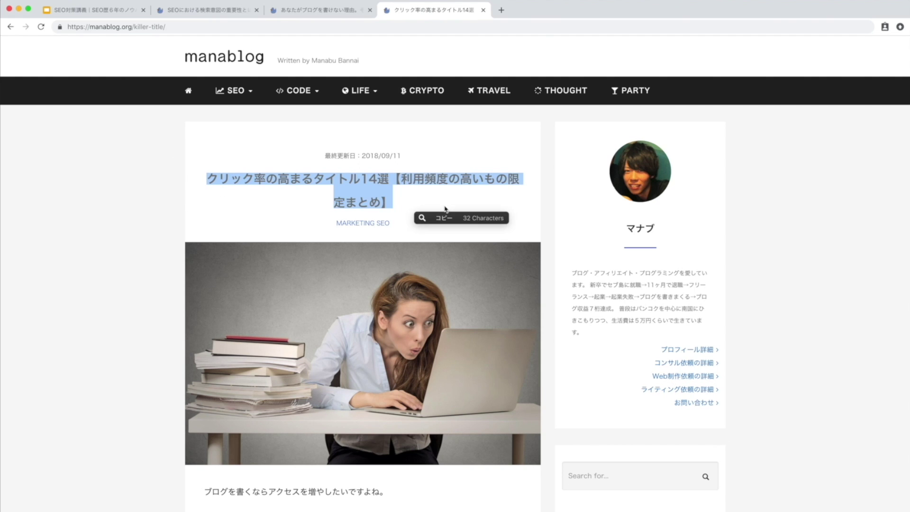
pyautogui.scroll(-1, 445, 209)
pyautogui.click(445, 209)
# - Go to the article's list of title patterns and highlight the 『理由』 and 『方法』 headings
pyautogui.scroll(-15, 445, 209)
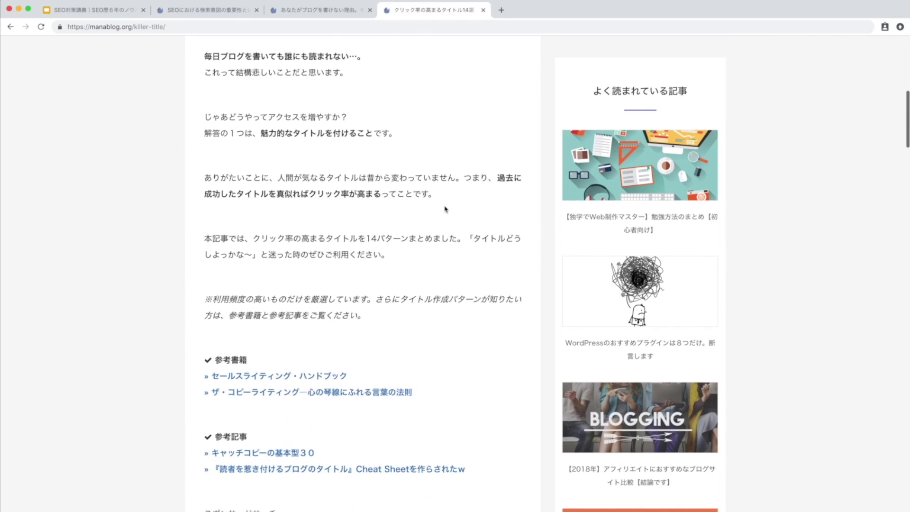
pyautogui.scroll(-6, 444, 209)
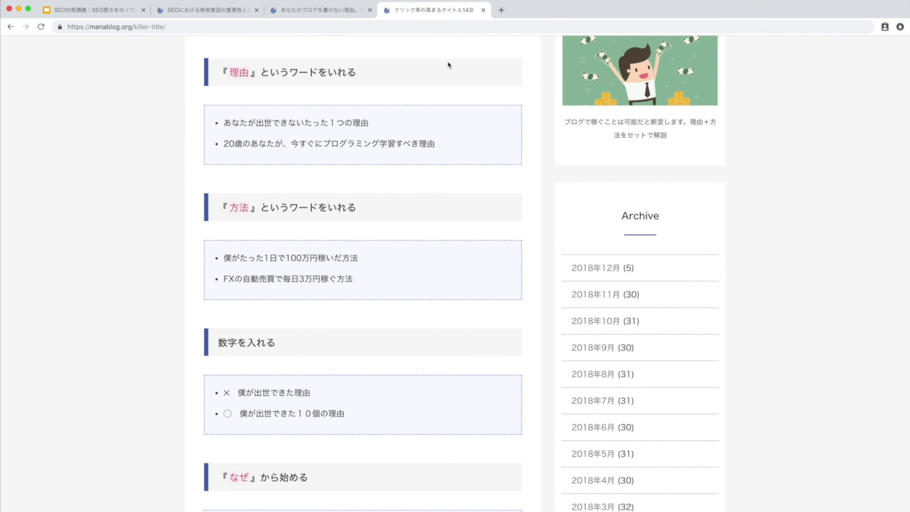
pyautogui.tripleClick(369, 66)
pyautogui.click(328, 185)
pyautogui.tripleClick(328, 198)
pyautogui.click(392, 219)
# - Highlight the title-pattern headings 数字を入れる, 『なぜ』から始める and 『0円』、『無料』というワードをいれる
pyautogui.scroll(-3, 393, 218)
pyautogui.tripleClick(268, 263)
pyautogui.click(371, 433)
pyautogui.tripleClick(319, 403)
pyautogui.click(319, 403)
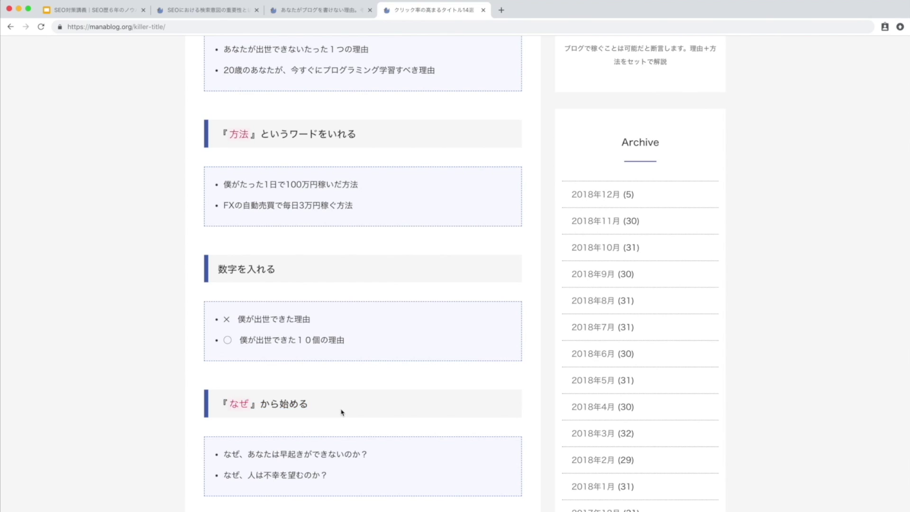
pyautogui.scroll(-5, 340, 407)
pyautogui.tripleClick(308, 406)
pyautogui.click(483, 412)
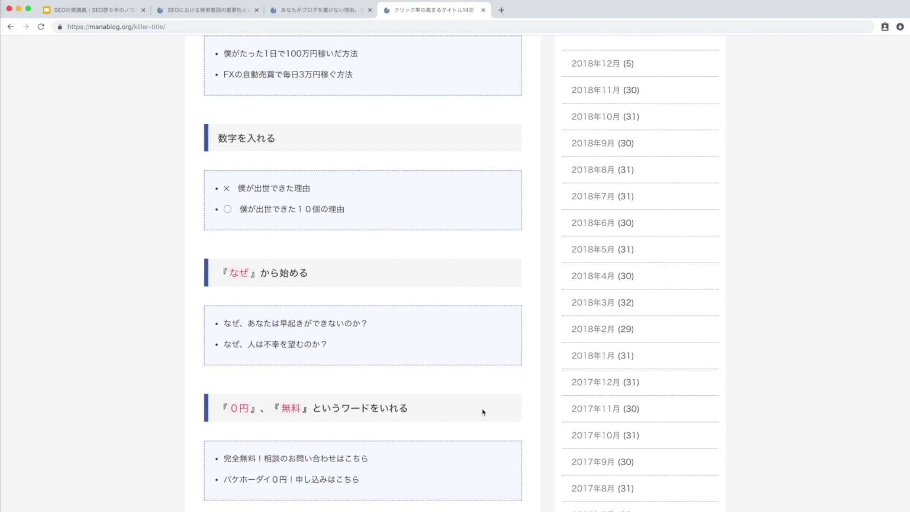
# - Skim the remaining title patterns in the article and return to its beginning
pyautogui.scroll(-7, 483, 412)
pyautogui.scroll(-5, 483, 412)
pyautogui.scroll(20, 483, 412)
pyautogui.scroll(-20, 483, 412)
pyautogui.scroll(-20, 483, 412)
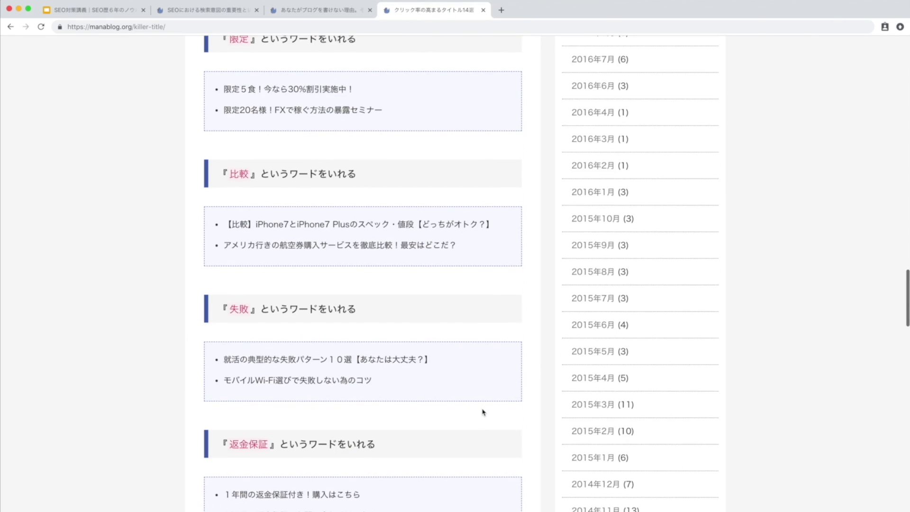
pyautogui.scroll(-16, 483, 413)
pyautogui.scroll(20, 483, 412)
pyautogui.scroll(20, 483, 412)
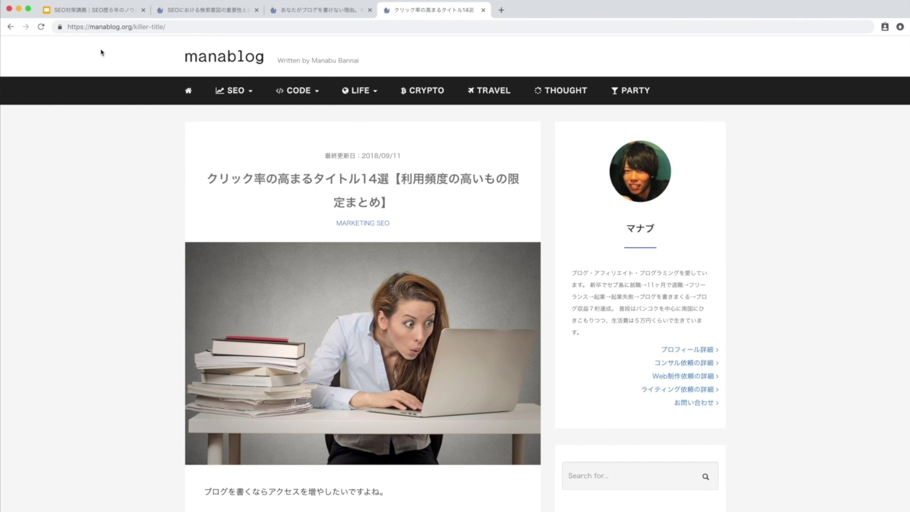
# - Return to the SEO lecture slides and highlight slide 4-5's title and the phrase 最初の見出しをタイトルするだけ
pyautogui.click(109, 11)
pyautogui.moveTo(177, 158); pyautogui.dragTo(658, 158)
pyautogui.click(341, 286)
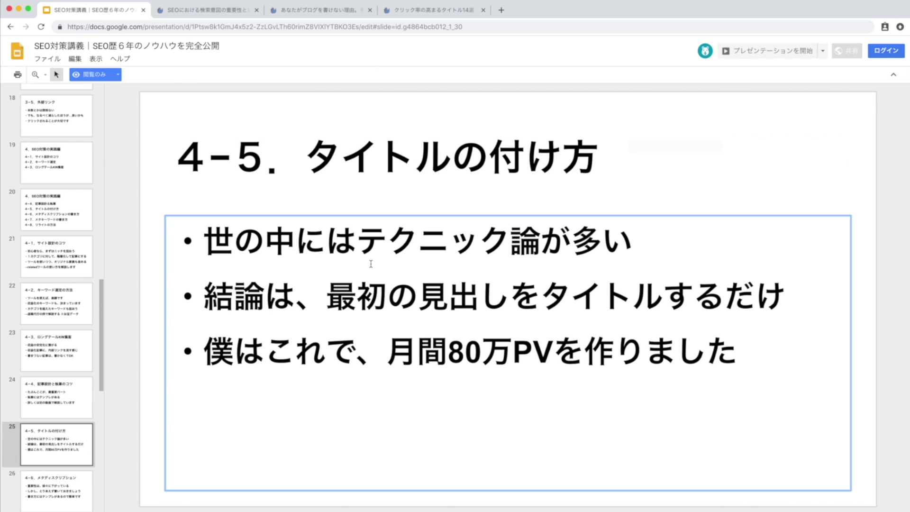
pyautogui.moveTo(340, 287); pyautogui.dragTo(800, 295)
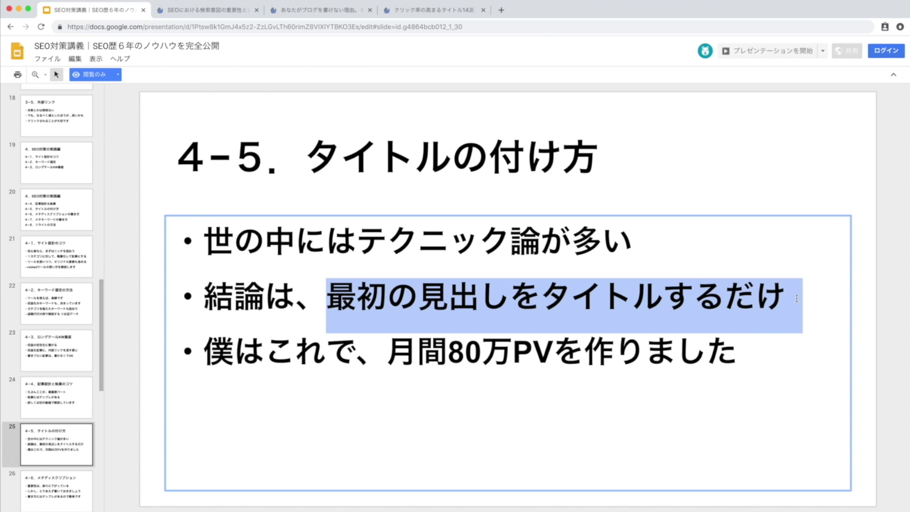
pyautogui.click(797, 297)
pyautogui.click(706, 154)
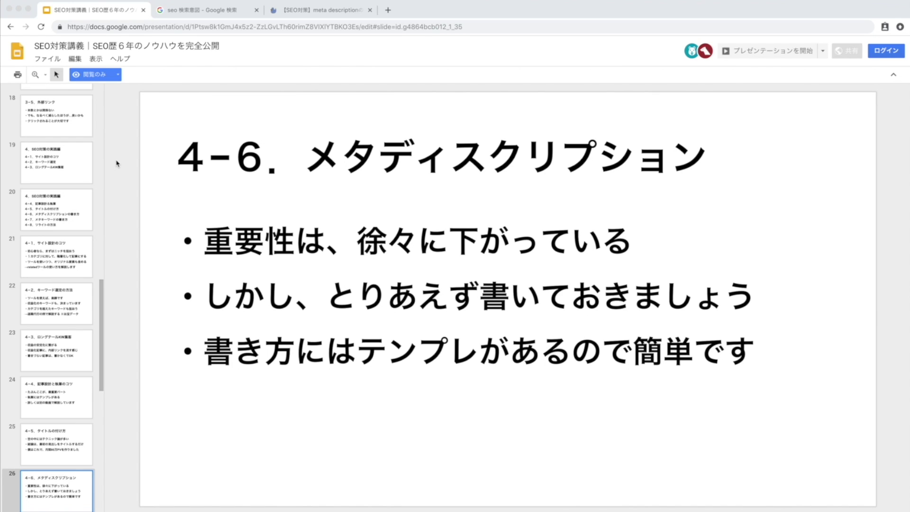
# - Show the Google results for seo 検索意図 enlarged and highlight the description of the top manablog result
pyautogui.click(211, 12)
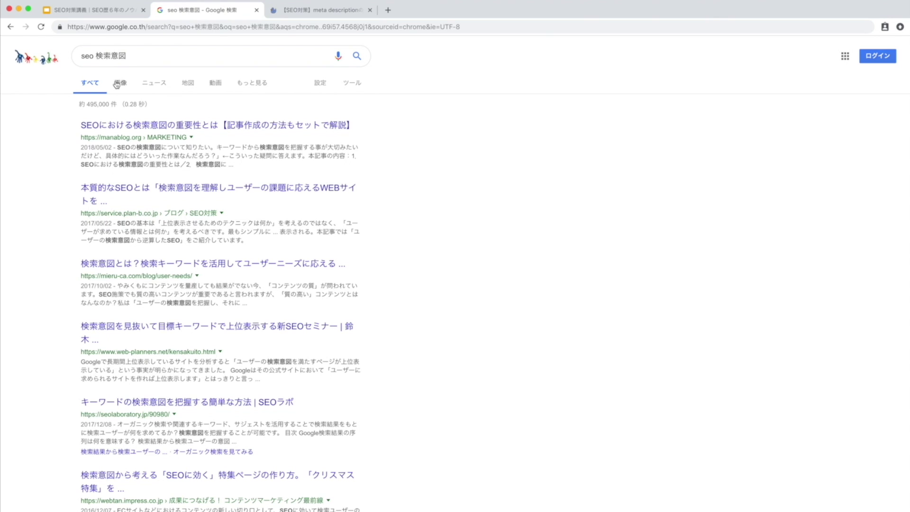
pyautogui.scroll(5, 119, 83)
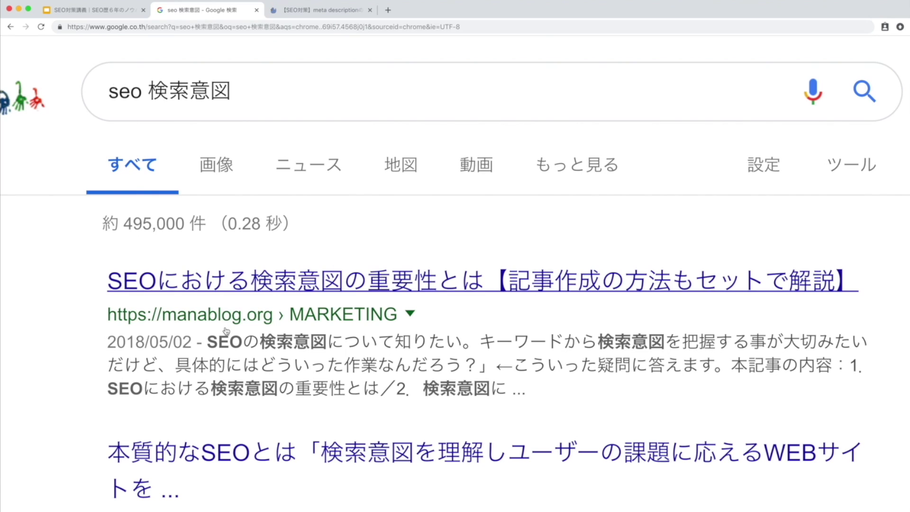
pyautogui.moveTo(207, 341)
pyautogui.mouseDown()
pyautogui.moveTo(550, 365)
pyautogui.moveTo(606, 398)
pyautogui.mouseUp()
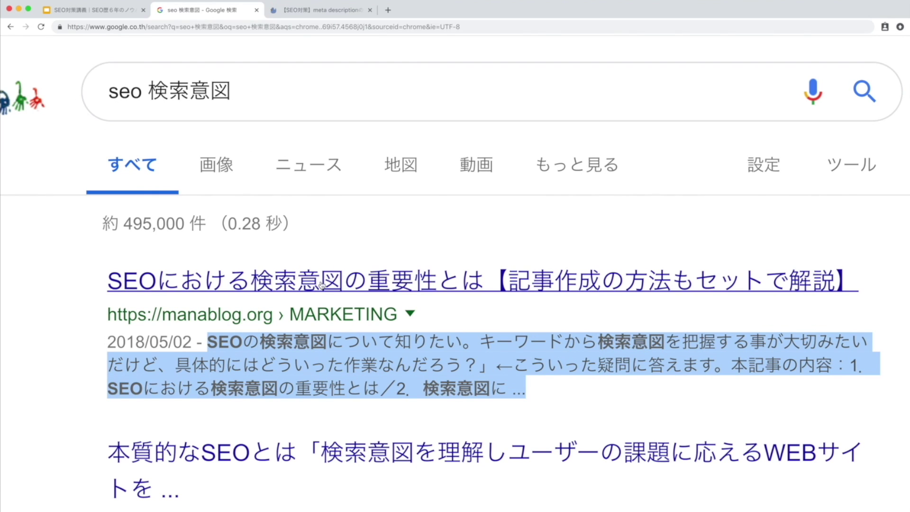
pyautogui.moveTo(206, 345); pyautogui.dragTo(347, 351)
pyautogui.click(346, 351)
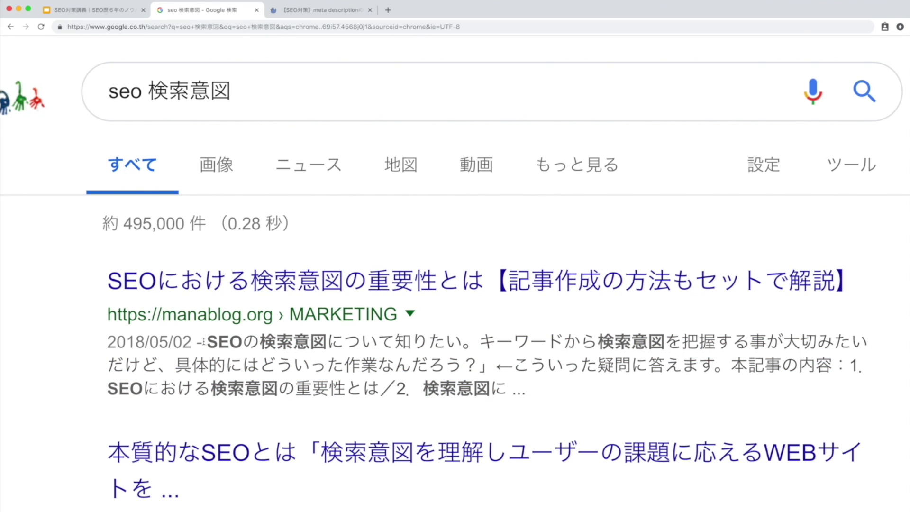
# - Highlight the occurrences of SEO and 検索意図 in the top result's description, and the whole description once more
pyautogui.moveTo(203, 341); pyautogui.dragTo(326, 341)
pyautogui.click(243, 342)
pyautogui.click(355, 341)
pyautogui.moveTo(598, 341); pyautogui.dragTo(665, 341)
pyautogui.click(659, 344)
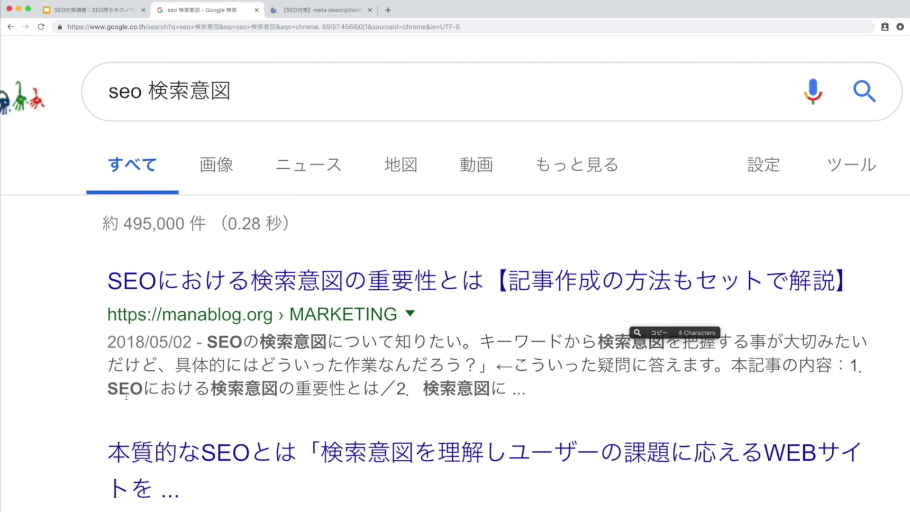
pyautogui.moveTo(108, 388); pyautogui.dragTo(277, 388)
pyautogui.click(201, 389)
pyautogui.click(275, 391)
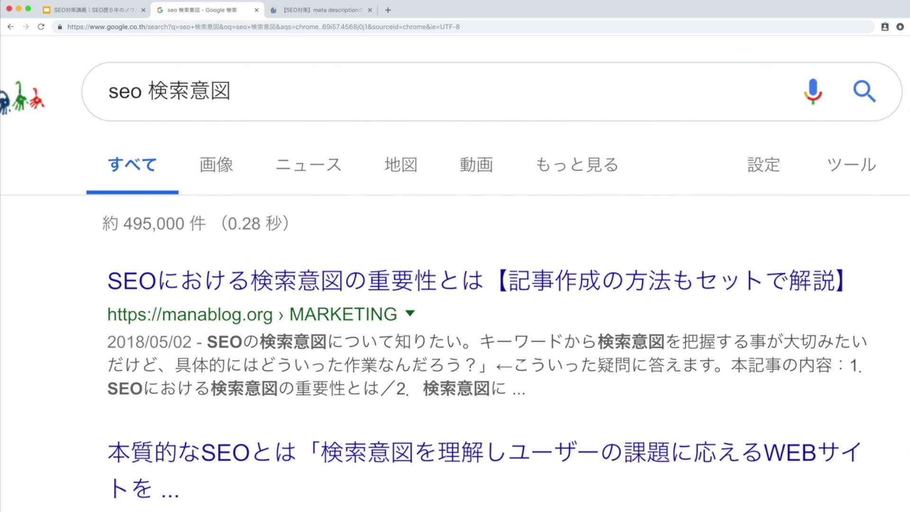
pyautogui.moveTo(207, 340); pyautogui.dragTo(577, 393)
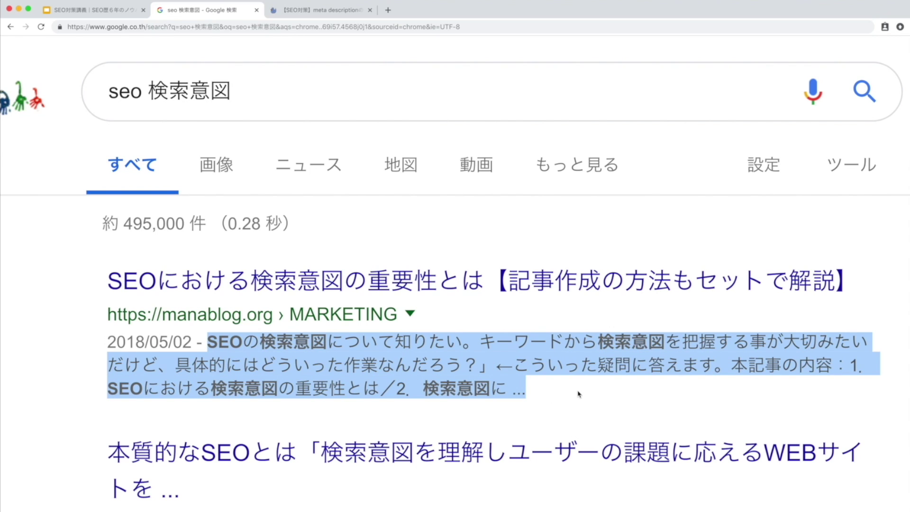
pyautogui.click(576, 393)
# - Return to slide 4-6 on meta descriptions and highlight its first bullet, 重要性は、徐々に下がっている
pyautogui.click(118, 10)
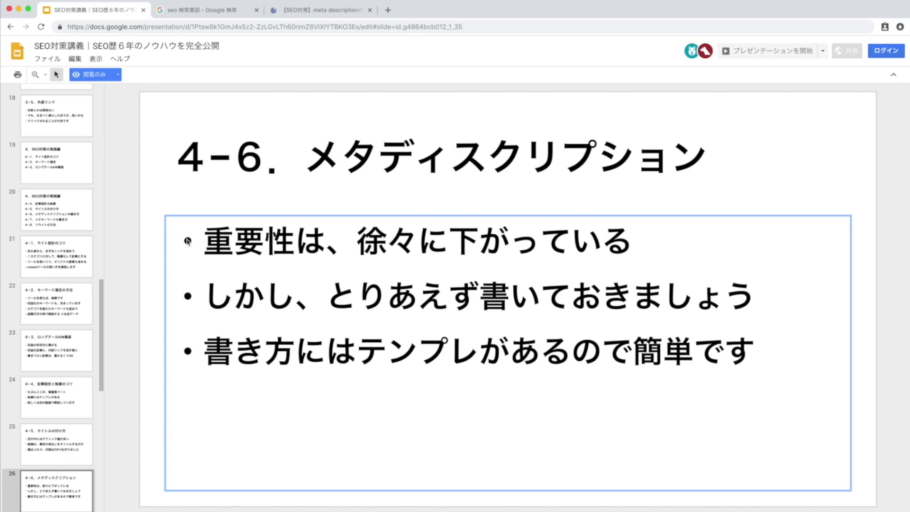
pyautogui.moveTo(188, 240); pyautogui.dragTo(745, 241)
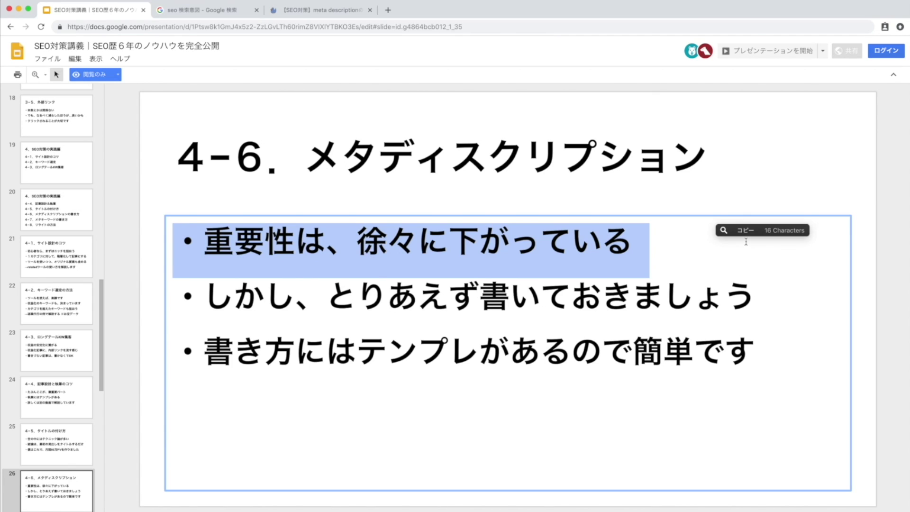
pyautogui.click(746, 241)
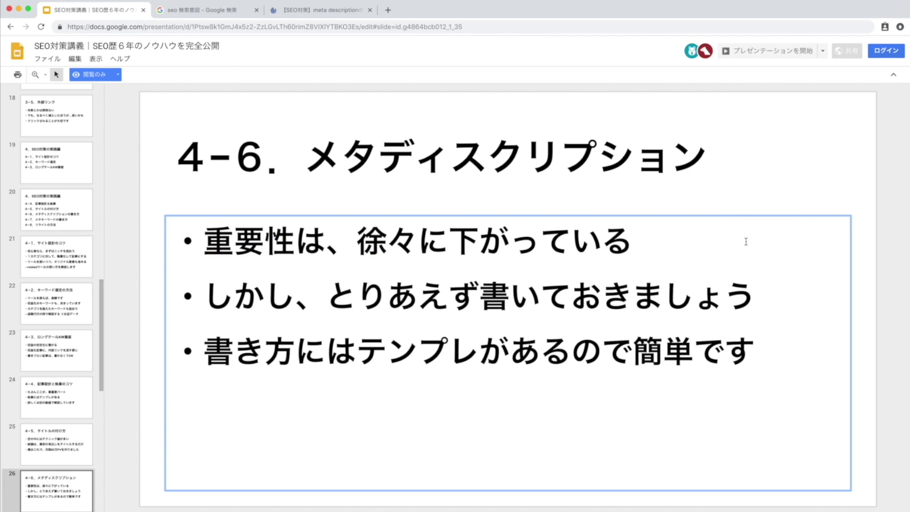
pyautogui.moveTo(647, 243); pyautogui.dragTo(204, 239)
pyautogui.click(192, 238)
# - Highlight slide 4-6's bullets しかし、とりあえず書いておきましょう and 書き方にはテンプレがあるので簡単です
pyautogui.moveTo(207, 295); pyautogui.dragTo(760, 284)
pyautogui.click(771, 286)
pyautogui.moveTo(196, 353); pyautogui.dragTo(752, 355)
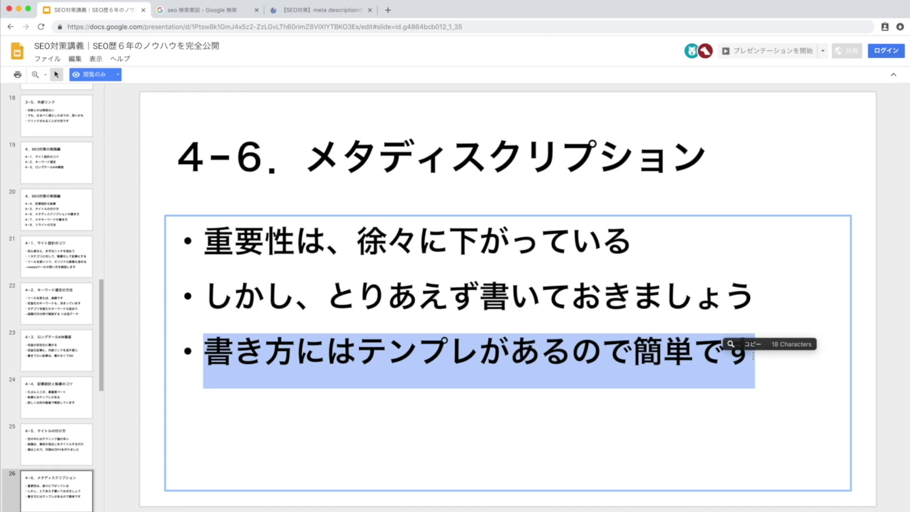
# - Show the manablog meta-description article and highlight the heading すべてを達成するテンプレを作りました
pyautogui.click(322, 10)
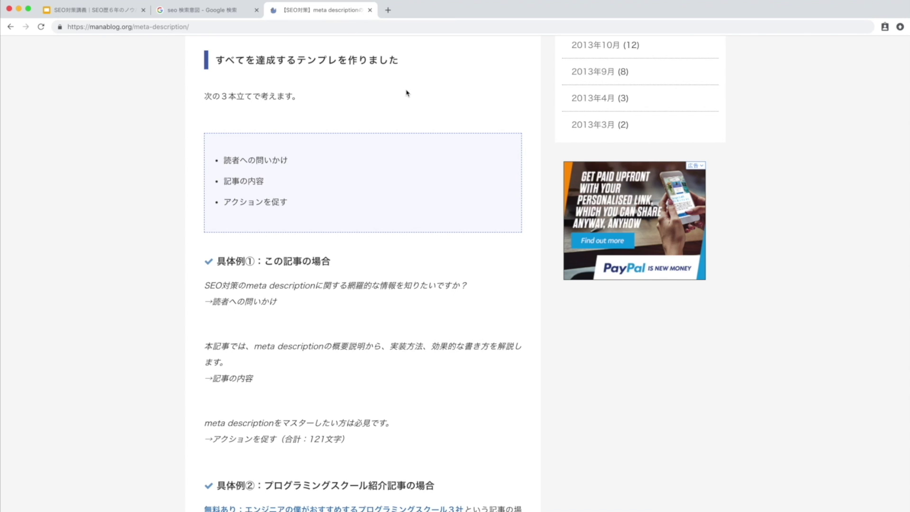
pyautogui.moveTo(218, 60)
pyautogui.mouseDown()
pyautogui.moveTo(414, 66)
pyautogui.moveTo(195, 61)
pyautogui.moveTo(213, 62)
pyautogui.mouseUp()
pyautogui.click(415, 67)
# - Highlight the article's web address and the three template items 読者への問いかけ, 記事の内容 and アクションを促す
pyautogui.click(234, 29)
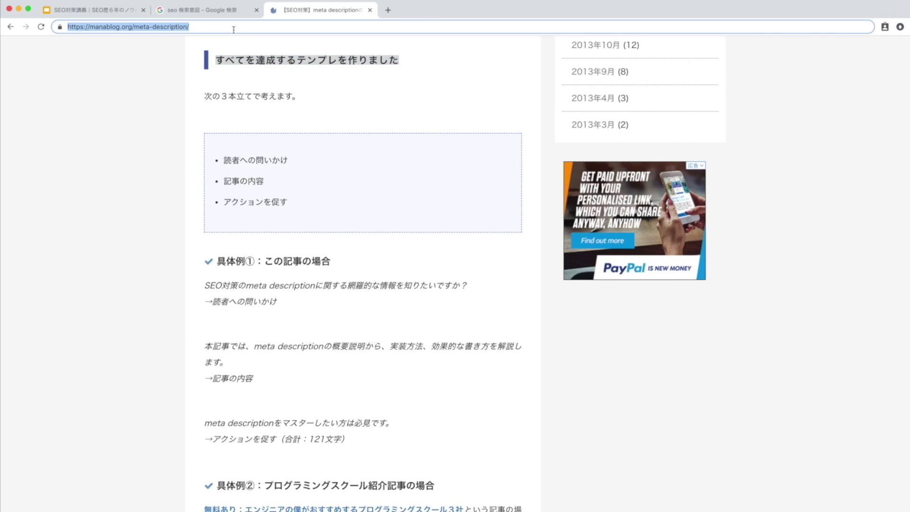
pyautogui.click(371, 118)
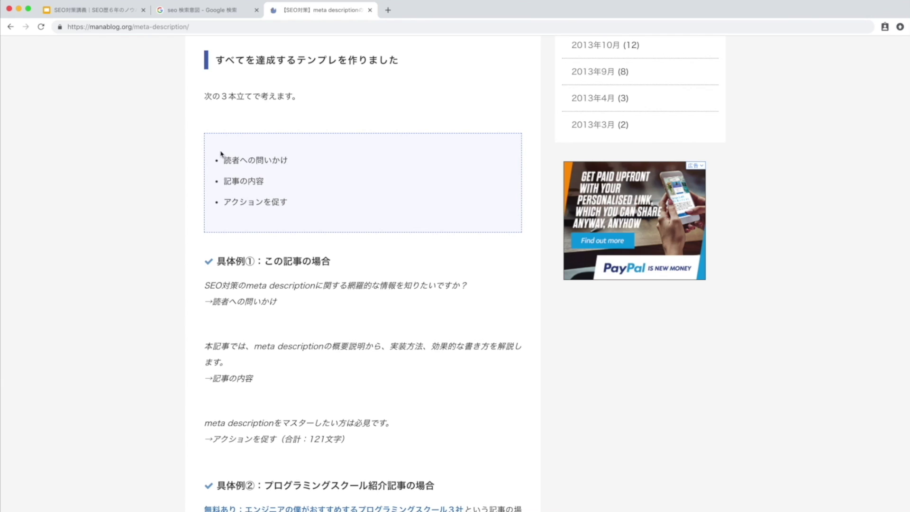
pyautogui.moveTo(226, 158); pyautogui.dragTo(315, 209)
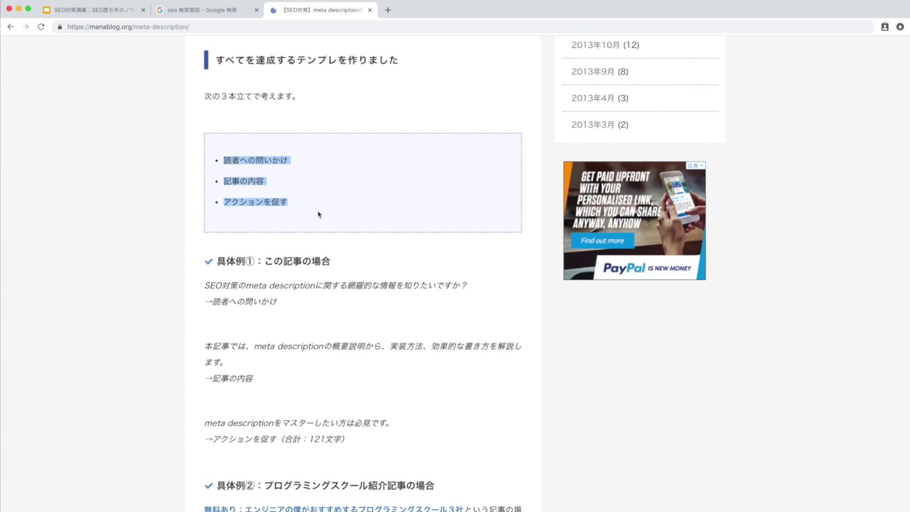
# - Return to the top of the article and highlight its title 【SEO対策】meta descriptionの詳細解説【効果的なテンプレも配布】
pyautogui.scroll(15, 319, 214)
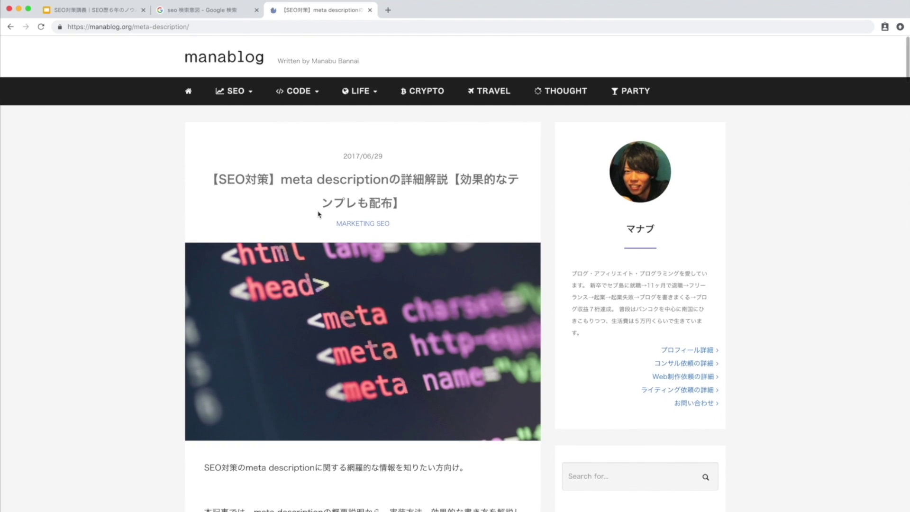
pyautogui.moveTo(208, 174); pyautogui.dragTo(496, 207)
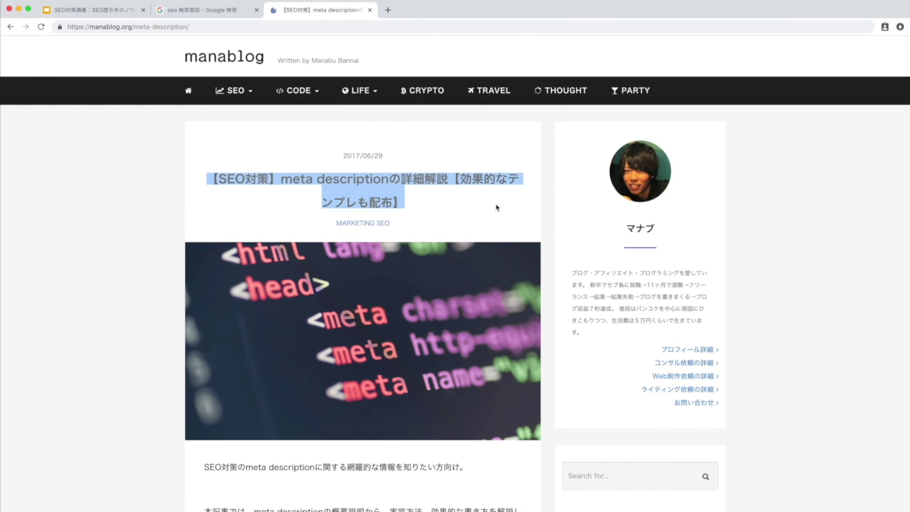
pyautogui.click(496, 206)
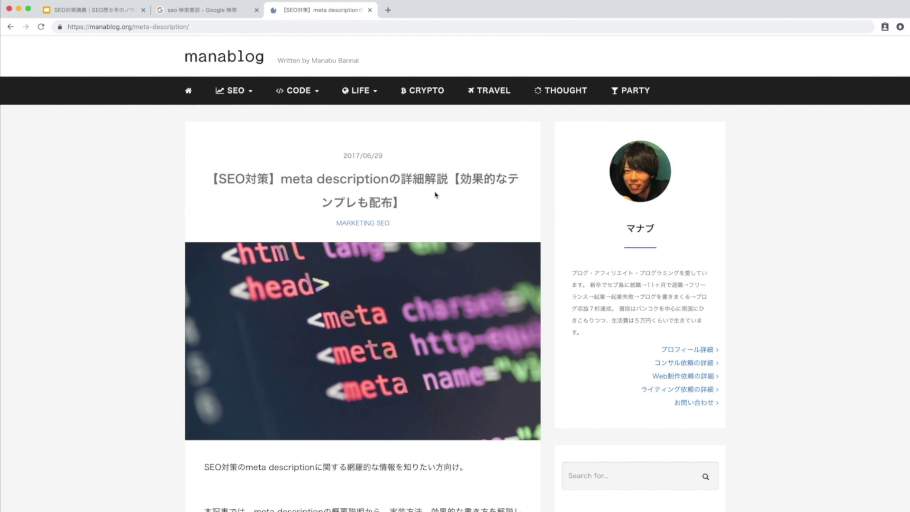
pyautogui.tripleClick(401, 196)
pyautogui.click(494, 236)
# - Show 具体例① enlarged in the template section and highlight its reader question labelled 読者への問いかけ
pyautogui.scroll(-20, 494, 236)
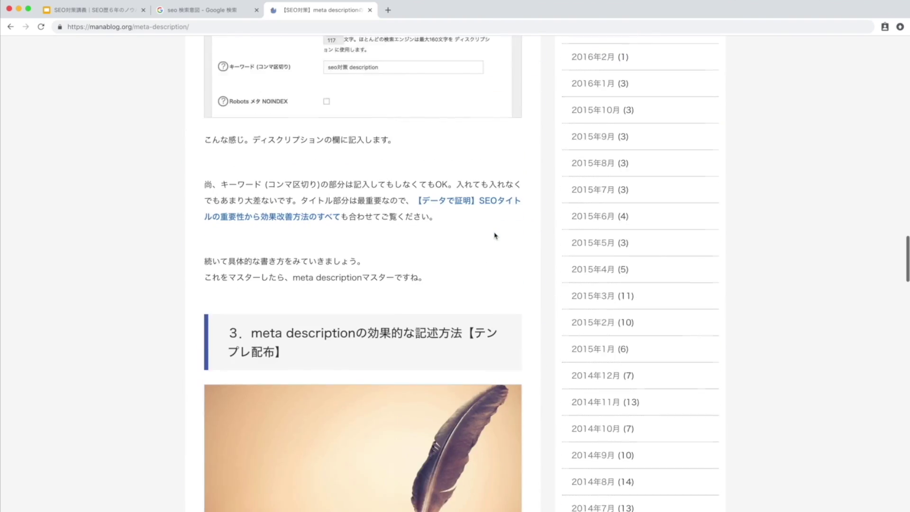
pyautogui.scroll(-8, 494, 235)
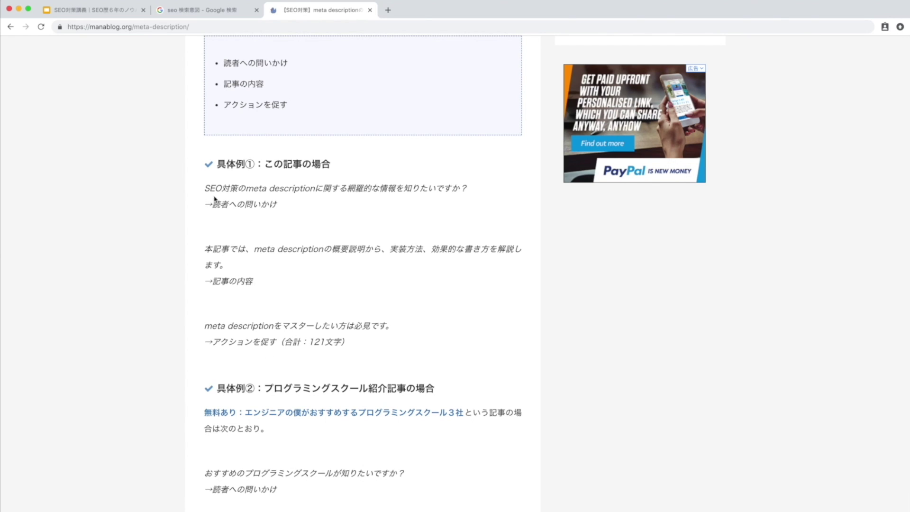
pyautogui.scroll(5, 204, 191)
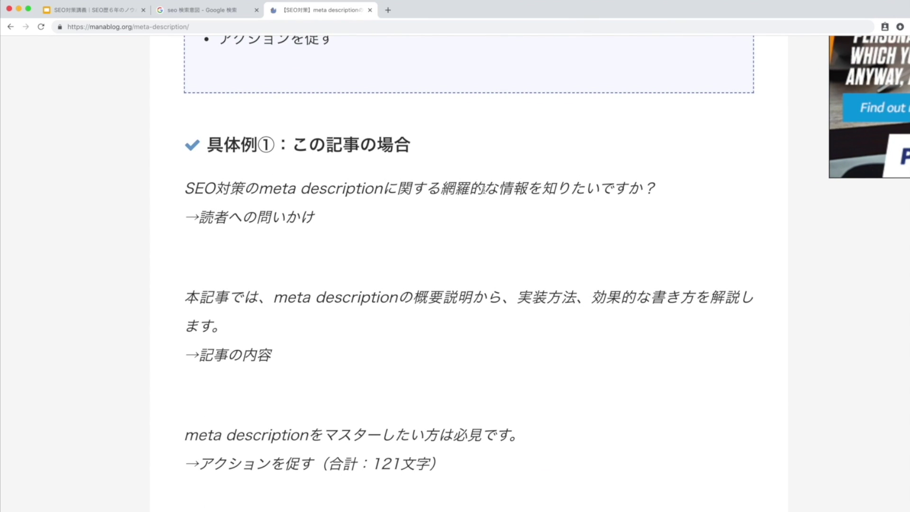
pyautogui.moveTo(320, 218); pyautogui.dragTo(167, 195)
pyautogui.click(167, 195)
# - Highlight the article-content passage labelled 記事の内容 in 具体例①
pyautogui.moveTo(180, 297); pyautogui.dragTo(294, 356)
pyautogui.click(298, 363)
pyautogui.moveTo(291, 361); pyautogui.dragTo(165, 292)
pyautogui.click(191, 298)
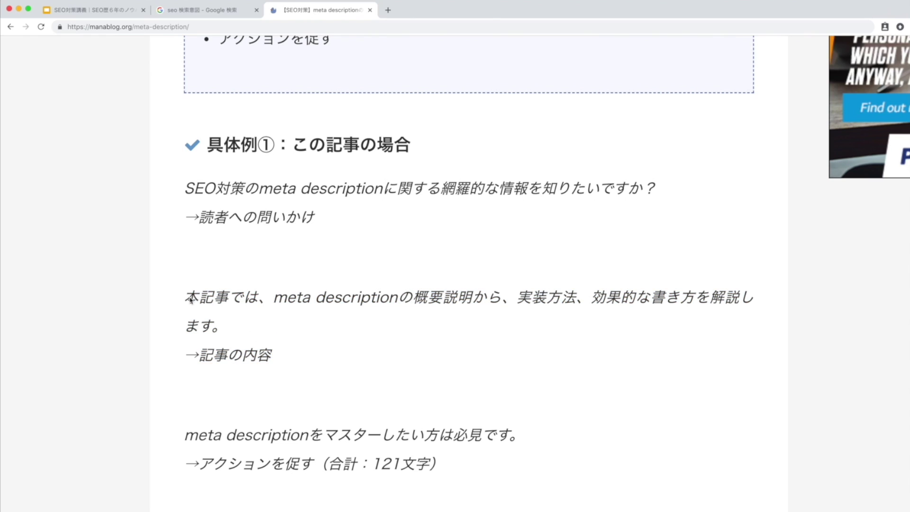
# - Highlight the call-to-action sentence meta descriptionをマスターしたい方は必見です。 in 具体例① and reduce the page zoom
pyautogui.moveTo(184, 439); pyautogui.dragTo(321, 435)
pyautogui.click(184, 440)
pyautogui.moveTo(183, 439); pyautogui.dragTo(522, 436)
pyautogui.press('super+minus')
pyautogui.press('super+minus')
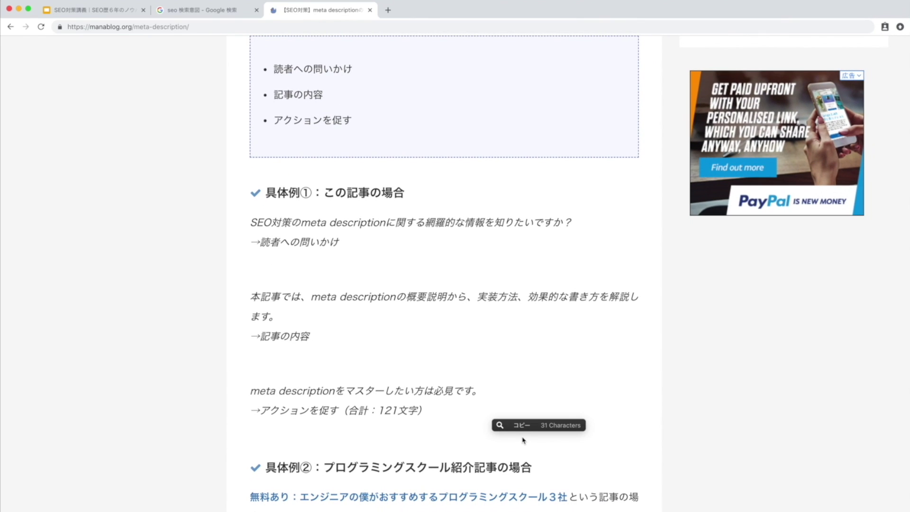
# - Go to 具体例② and highlight its heading text about the プログラミングスクール紹介記事 case
pyautogui.scroll(-5, 672, 436)
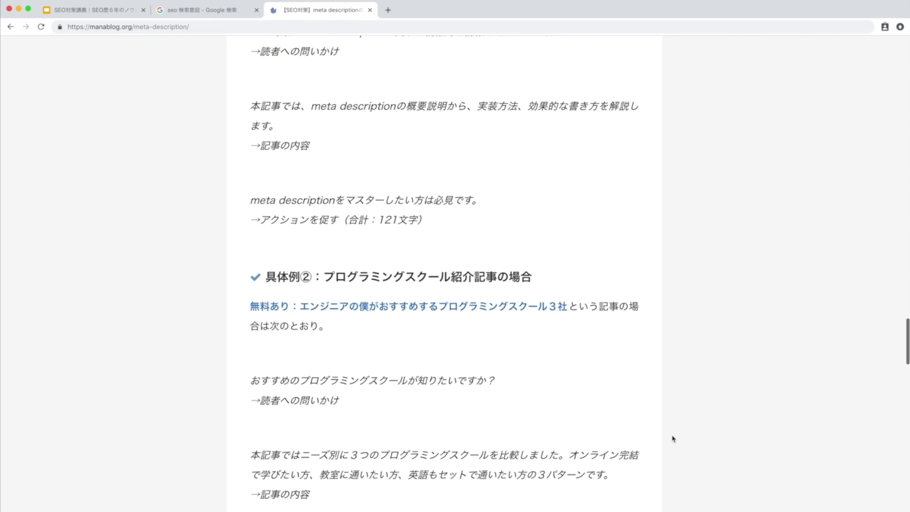
pyautogui.scroll(-3, 395, 313)
pyautogui.moveTo(333, 172); pyautogui.dragTo(585, 174)
pyautogui.click(585, 173)
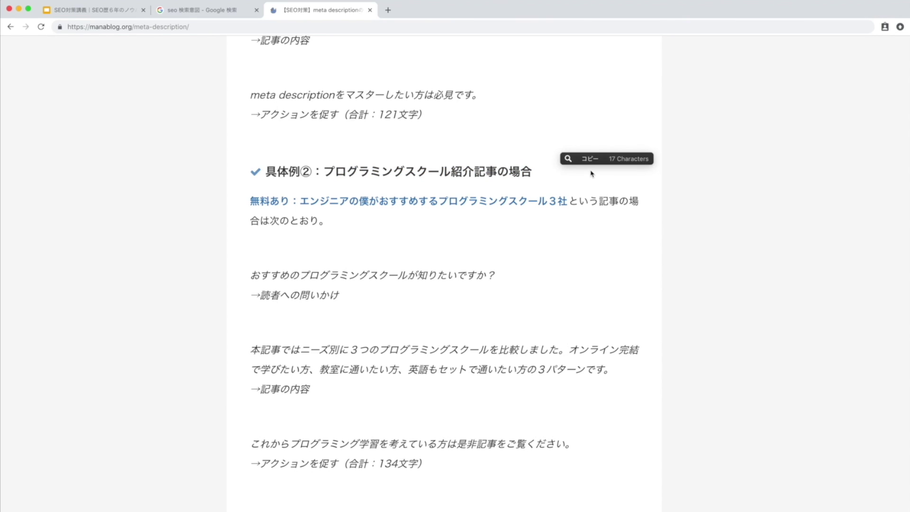
# - Open the linked article 無料あり：エンジニアの僕がおすすめするプログラミングスクール３社 in a new tab, then return to the meta description article
pyautogui.keyDown('super'); pyautogui.click(415, 203); pyautogui.keyUp('super')
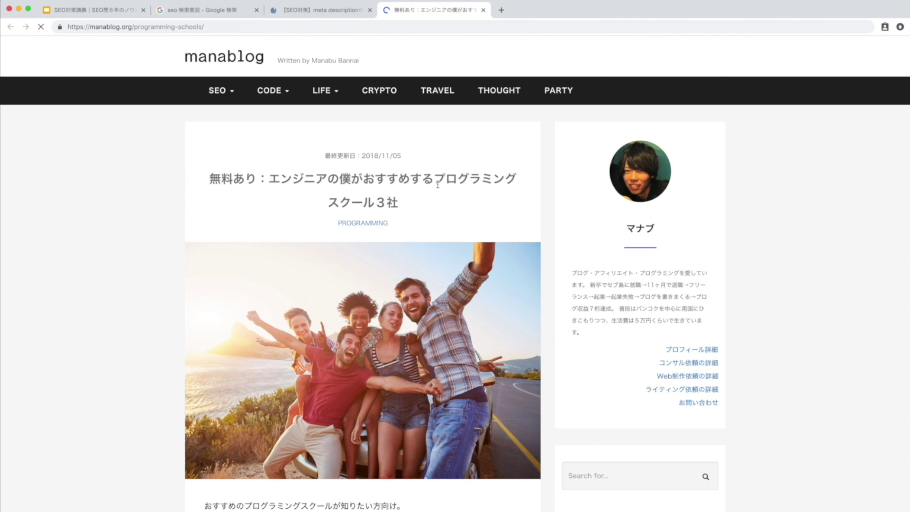
pyautogui.tripleClick(459, 203)
pyautogui.click(459, 205)
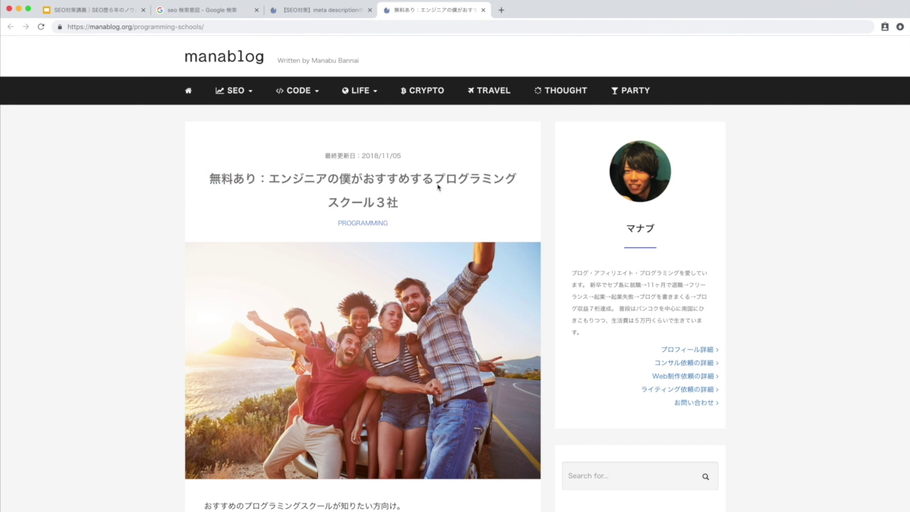
pyautogui.click(319, 9)
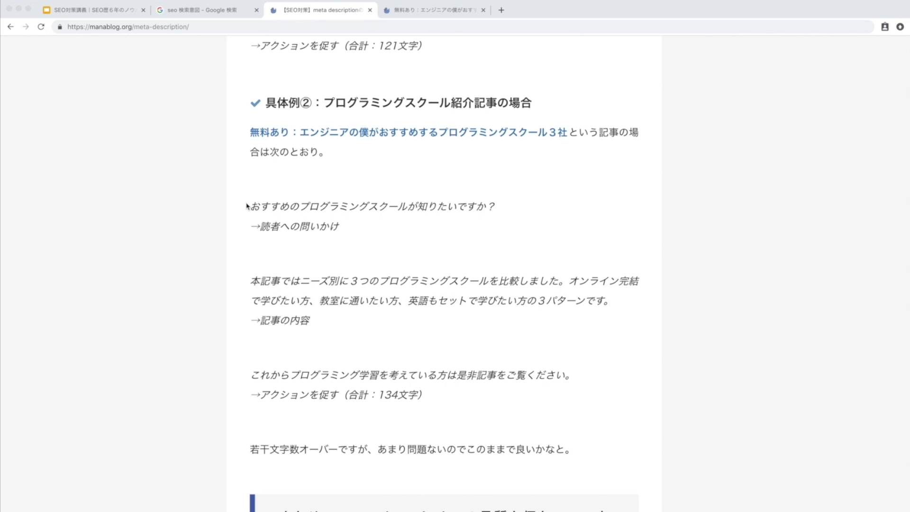
# - Highlight the reader question in 具体例② and its label 読者への問いかけ
pyautogui.moveTo(247, 206); pyautogui.dragTo(466, 204)
pyautogui.click(512, 203)
pyautogui.tripleClick(511, 205)
pyautogui.click(512, 204)
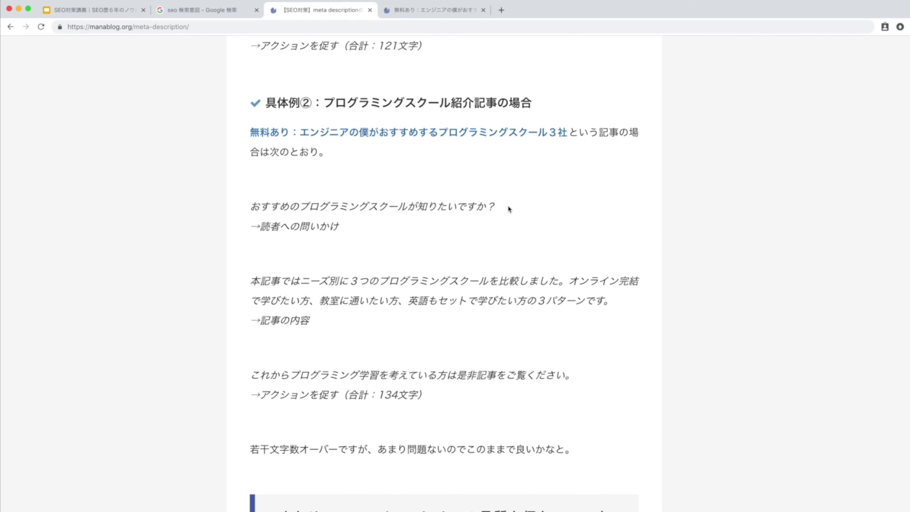
pyautogui.moveTo(260, 227); pyautogui.dragTo(352, 229)
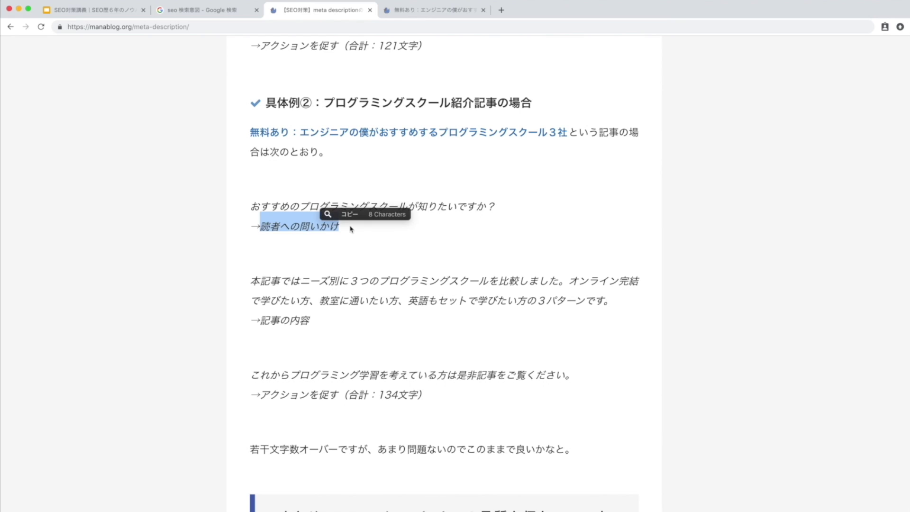
# - Highlight the article-content passage and the call-to-action sentence with its character total in 具体例②
pyautogui.moveTo(257, 281); pyautogui.dragTo(624, 308)
pyautogui.click(505, 344)
pyautogui.moveTo(251, 375); pyautogui.dragTo(613, 409)
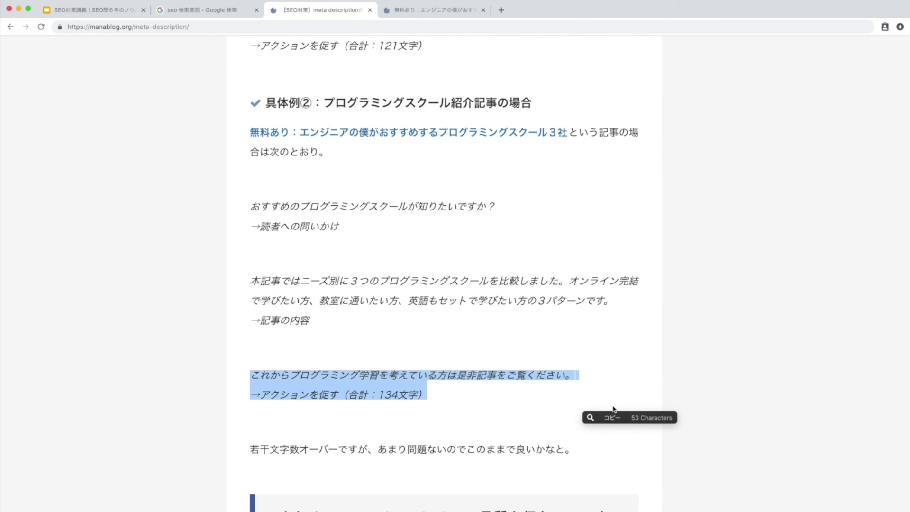
pyautogui.click(478, 419)
pyautogui.moveTo(430, 396); pyautogui.dragTo(374, 395)
pyautogui.click(562, 395)
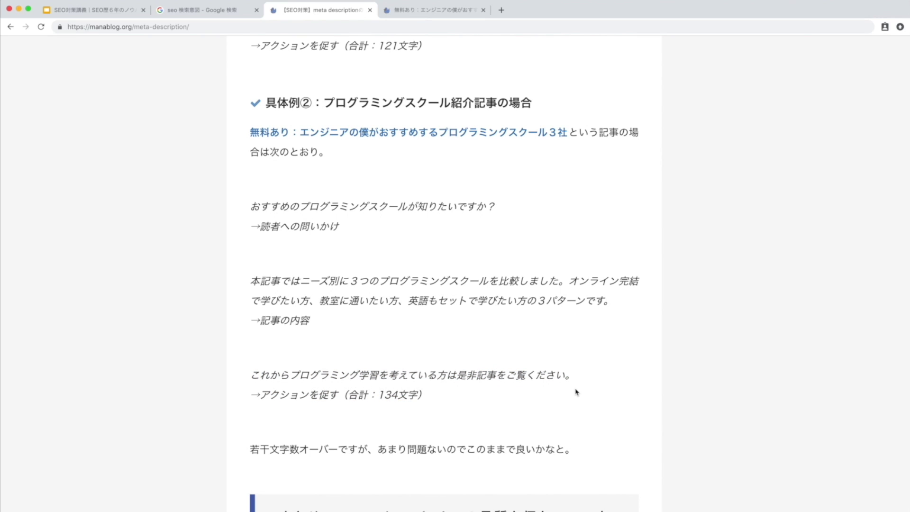
# - Revisit section 3 of the article on writing meta descriptions, then return to the lecture slides and advance to 4-7．メタキーワード
pyautogui.scroll(3, 576, 392)
pyautogui.scroll(15, 576, 392)
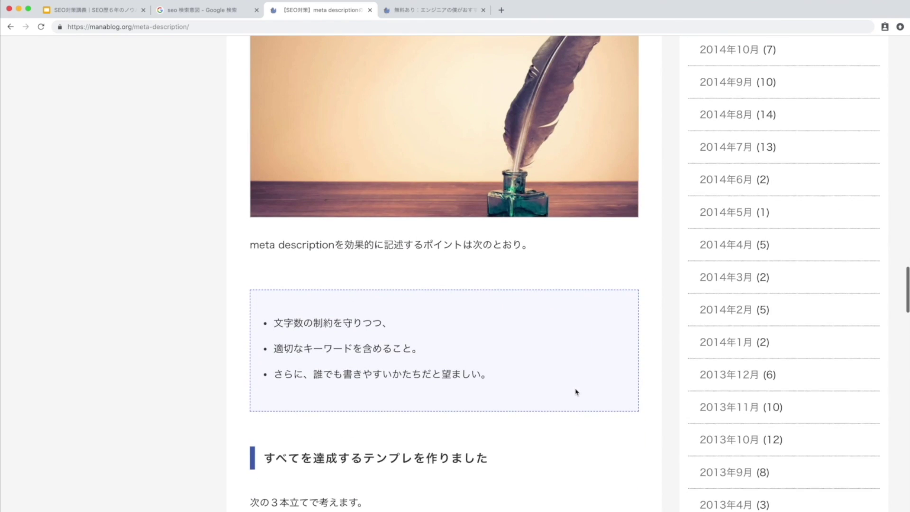
pyautogui.scroll(-5, 576, 392)
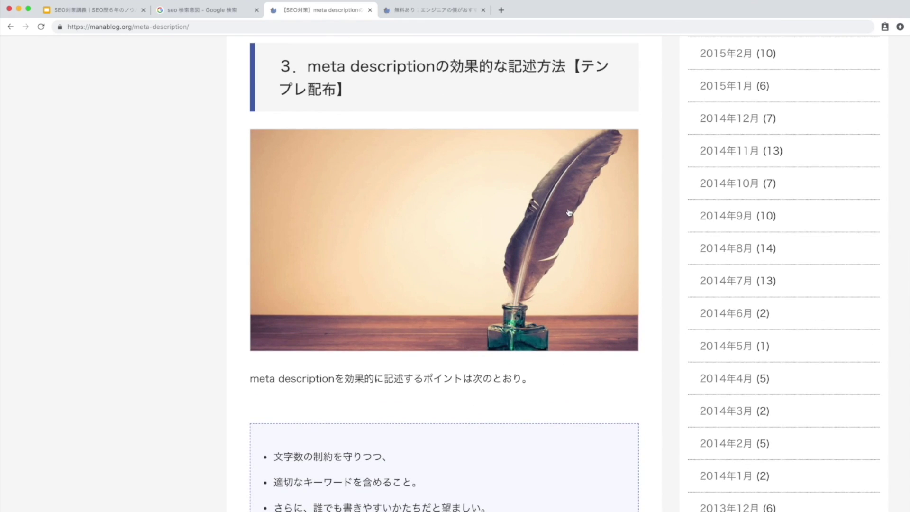
pyautogui.click(124, 13)
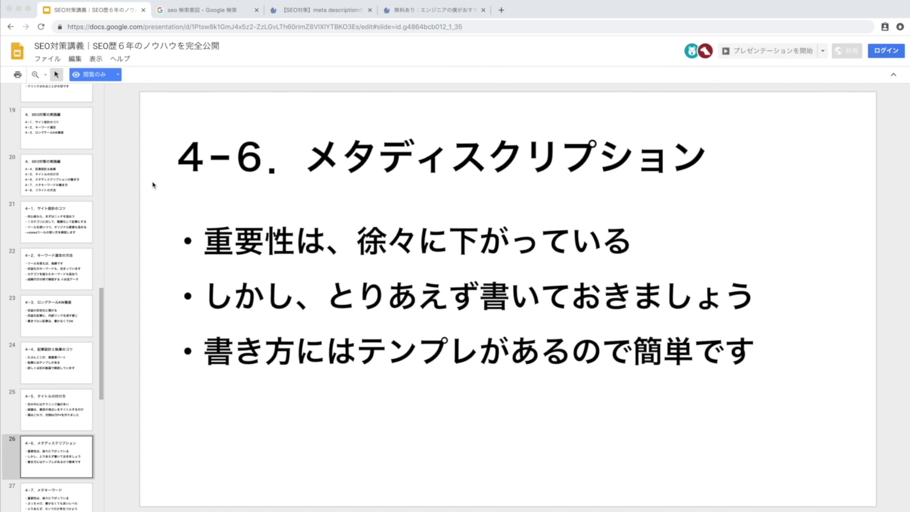
pyautogui.press('Down')
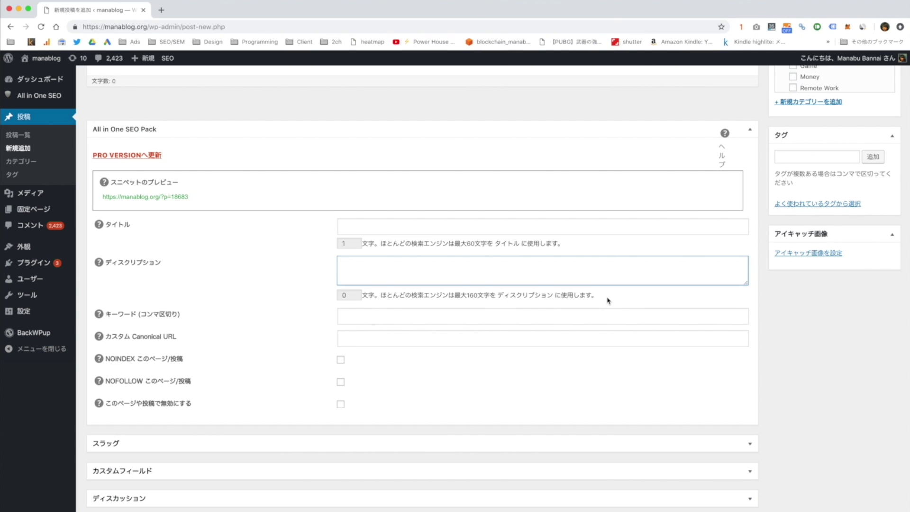
# - Enter the title SEOの検索意図の解説 for the new WordPress post and highlight its keyword part SEOの検索意図
pyautogui.scroll(10, 608, 300)
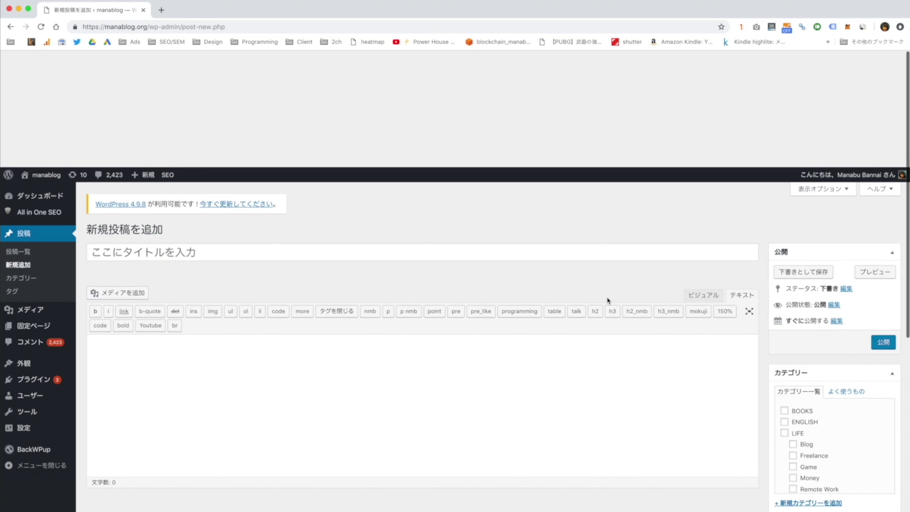
pyautogui.scroll(-5, 307, 305)
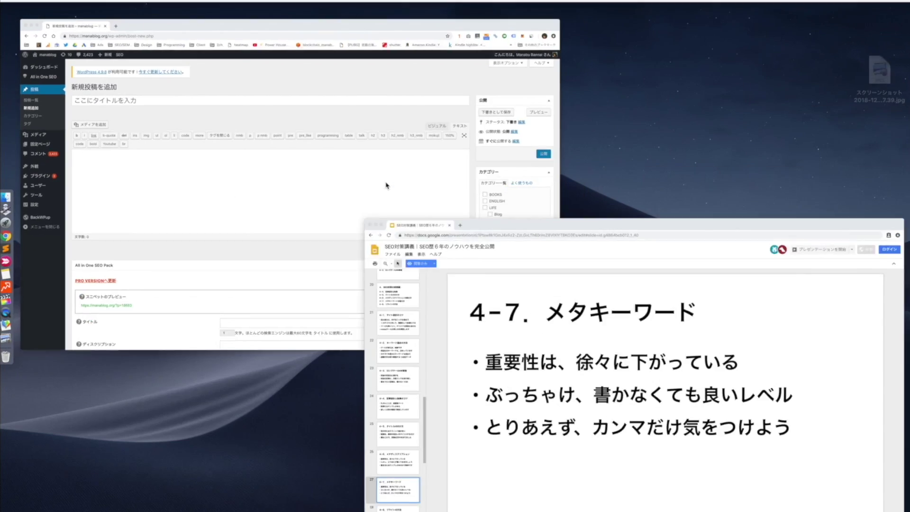
pyautogui.click(238, 165)
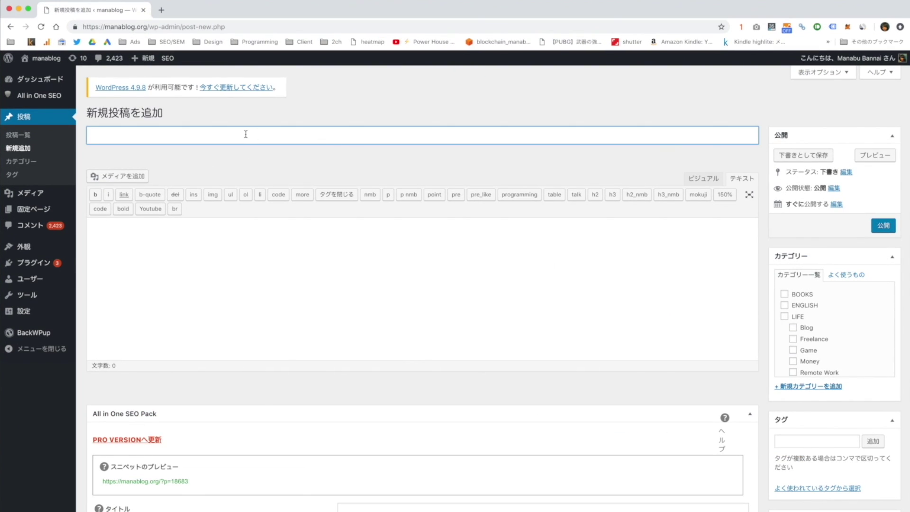
pyautogui.write('SEOのけ')
pyautogui.press('Tab')
pyautogui.write('のかいｓ')
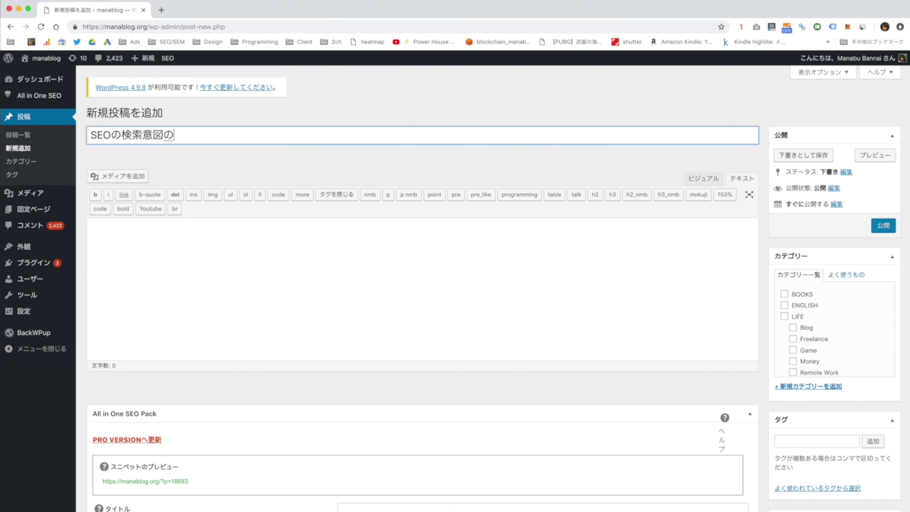
pyautogui.press('Tab')
pyautogui.press('Return')
pyautogui.click(165, 136)
pyautogui.press('super+shift+Left')
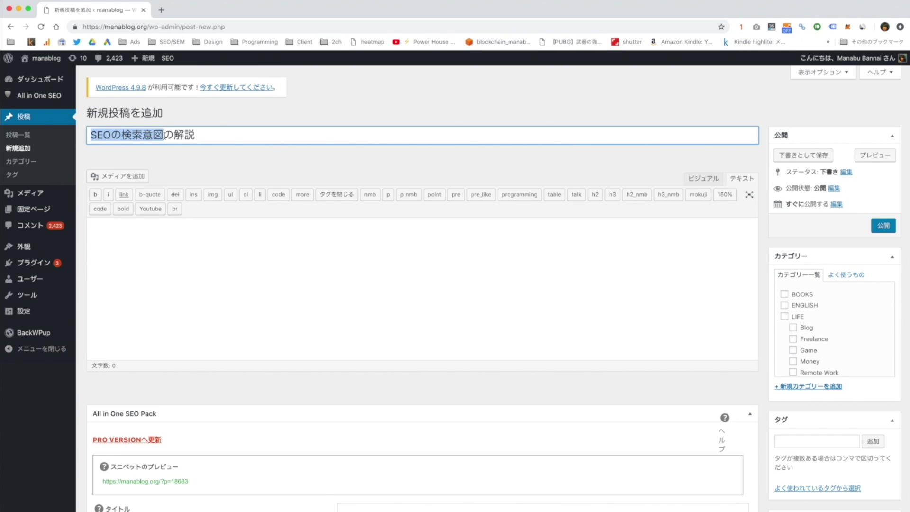
# - Fill the post body with two paragraphs of repeated placeholder text ここにテキストが入ります。
pyautogui.click(233, 257)
pyautogui.write('dt')
pyautogui.press('Tab')
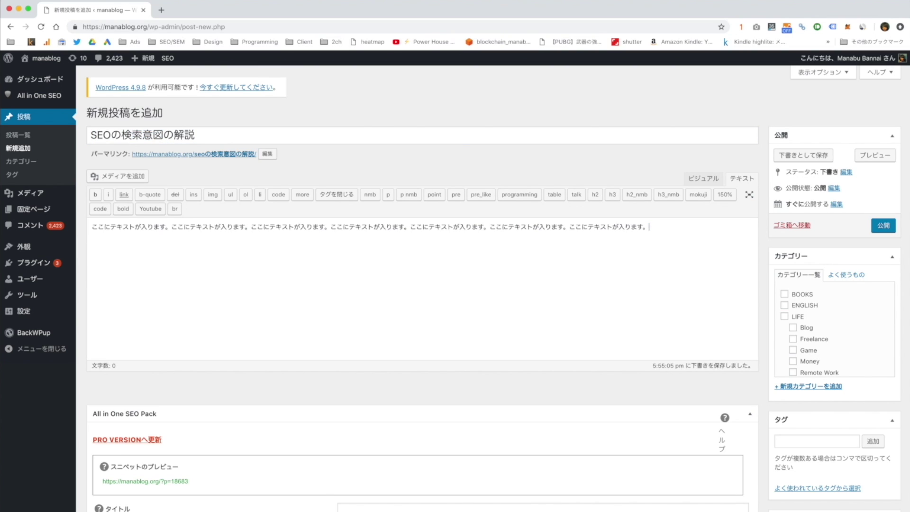
pyautogui.press('Return')
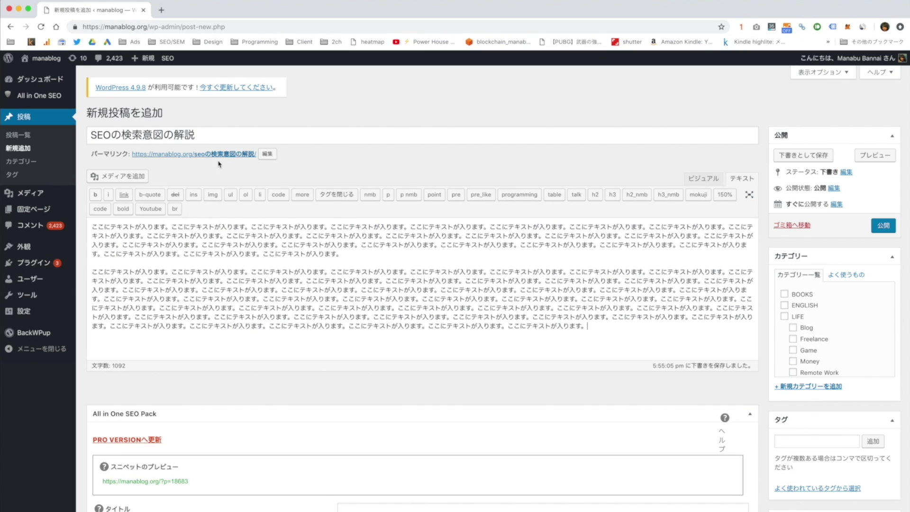
# - Copy the post title SEOの検索意図の解説 into the All in One SEO Pack title field
pyautogui.scroll(-1, 219, 163)
pyautogui.tripleClick(211, 115)
pyautogui.hotkey('ctrl', 'c')
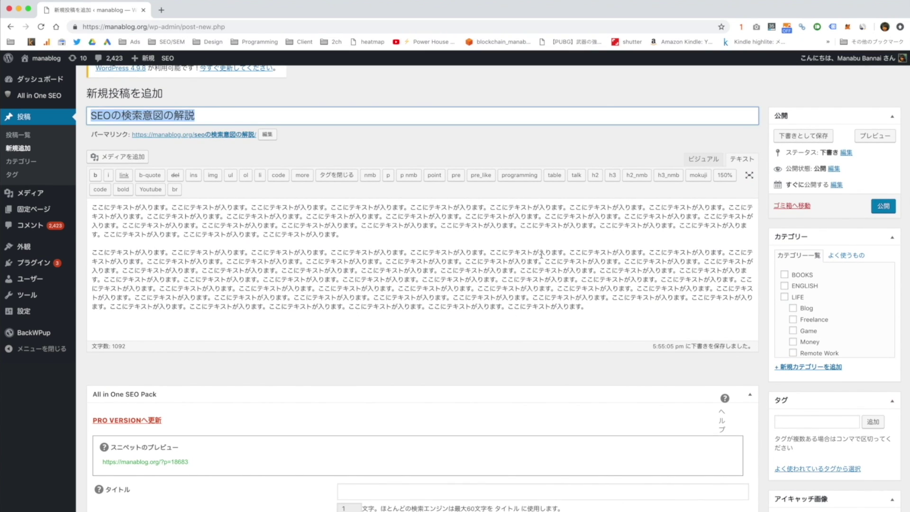
pyautogui.scroll(-3, 540, 261)
pyautogui.click(372, 386)
pyautogui.hotkey('ctrl', 'v')
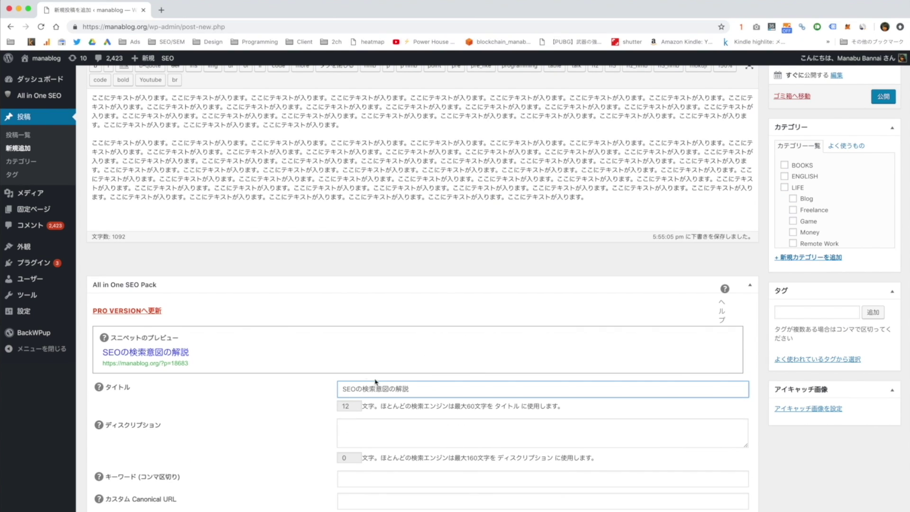
# - Fill the SEO description with repeated placeholder text ここにテキストが入ります。 and highlight it
pyautogui.click(383, 427)
pyautogui.write('ここにテキストが入ります。ここにテキストが入ります。ここにテキストが入ります。ここにテキストが入ります。ここにテキストが入ります。ここにテキストが入ります。ここにテキストが入ります。')
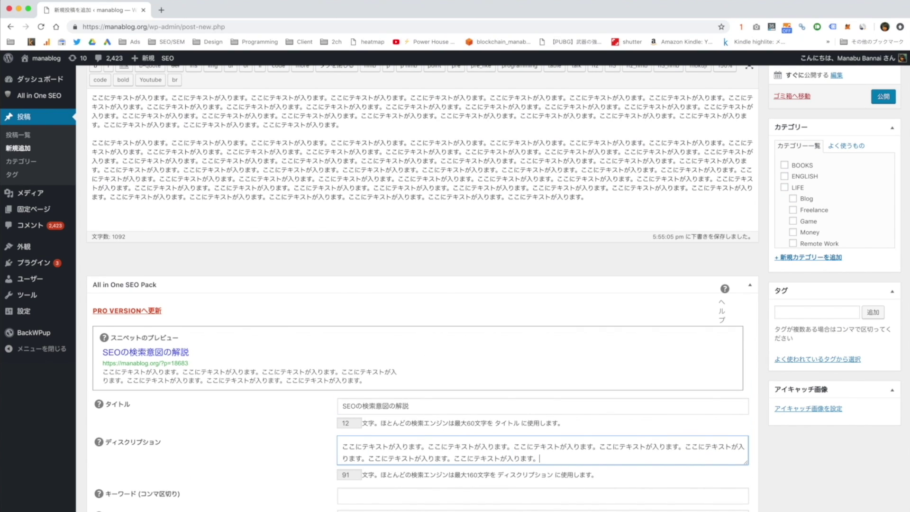
pyautogui.hotkey('shift', 'Up')
pyautogui.hotkey('shift', 'Up')
# - Paste the post title into the SEO keywords field and trim it to SEO 検索意図
pyautogui.scroll(-3, 384, 430)
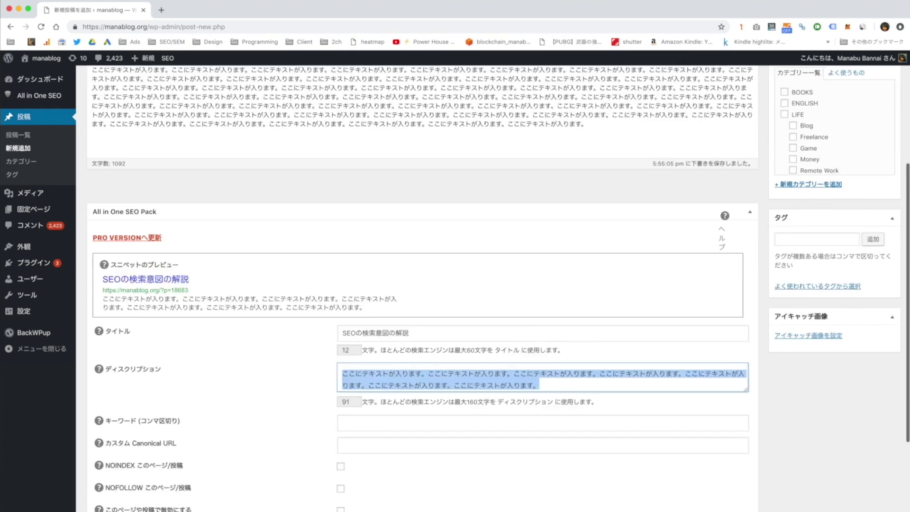
pyautogui.click(358, 369)
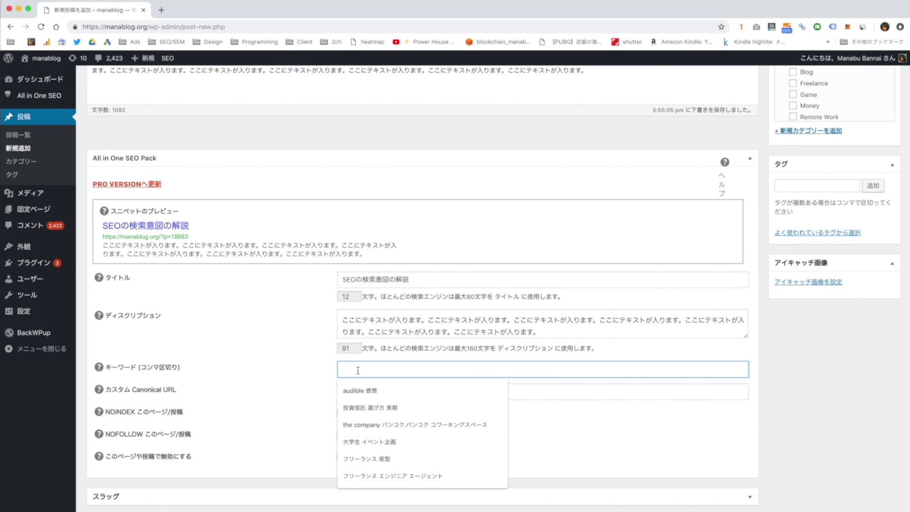
pyautogui.press('super+v')
pyautogui.click(351, 369)
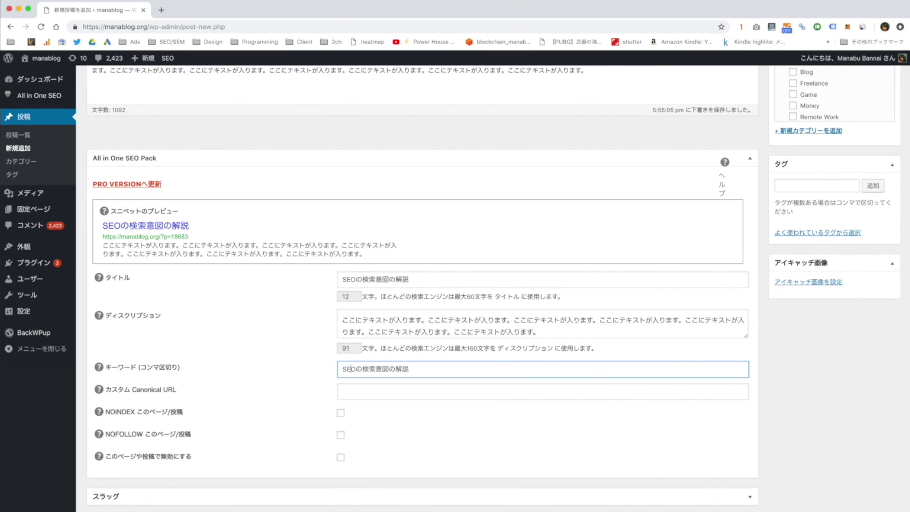
pyautogui.press('Delete')
pyautogui.press('End')
pyautogui.press('BackSpace')
pyautogui.press('BackSpace')
pyautogui.press('BackSpace')
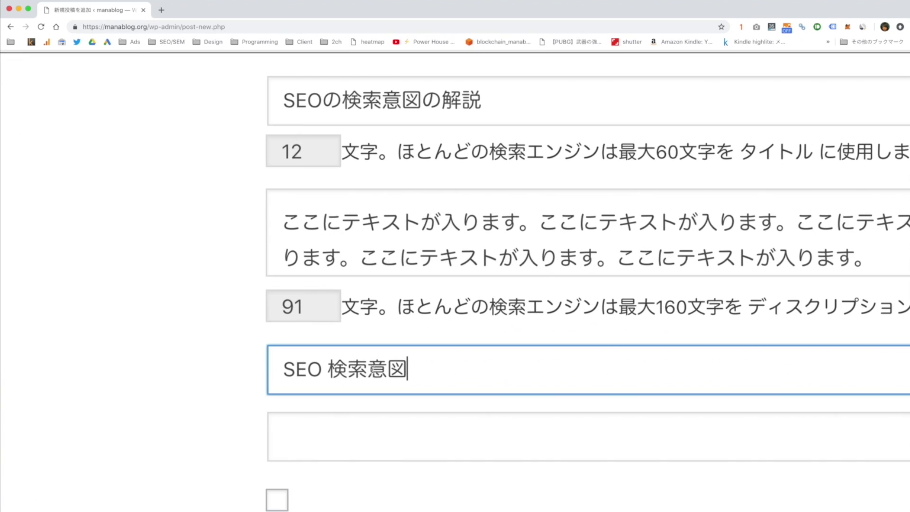
# - Try a full-width space between SEO and 検索意図 in the keywords field, then restore the half-width space
pyautogui.press('Left')
pyautogui.press('Left')
pyautogui.press('Left')
pyautogui.press('Left')
pyautogui.hotkey('shift', 'Left')
pyautogui.press('BackSpace')
pyautogui.hotkey('shift', 'Left')
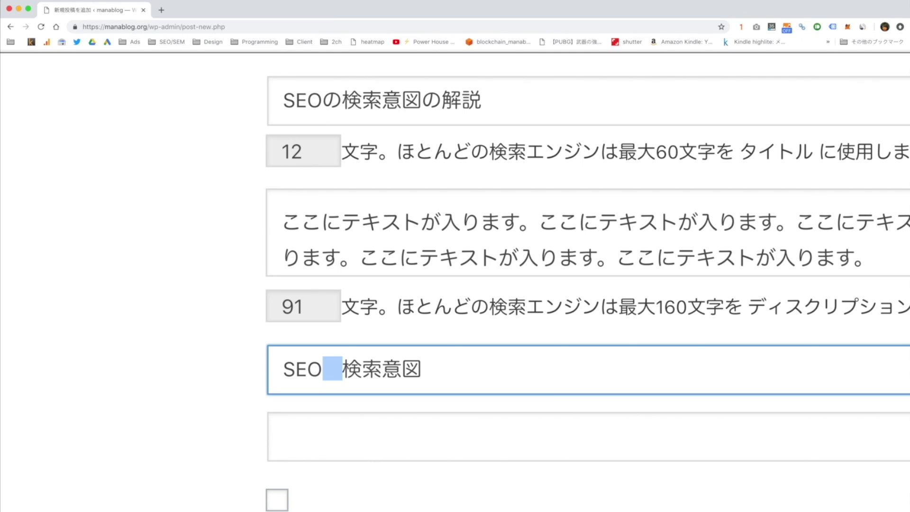
pyautogui.press('Right')
pyautogui.press('BackSpace')
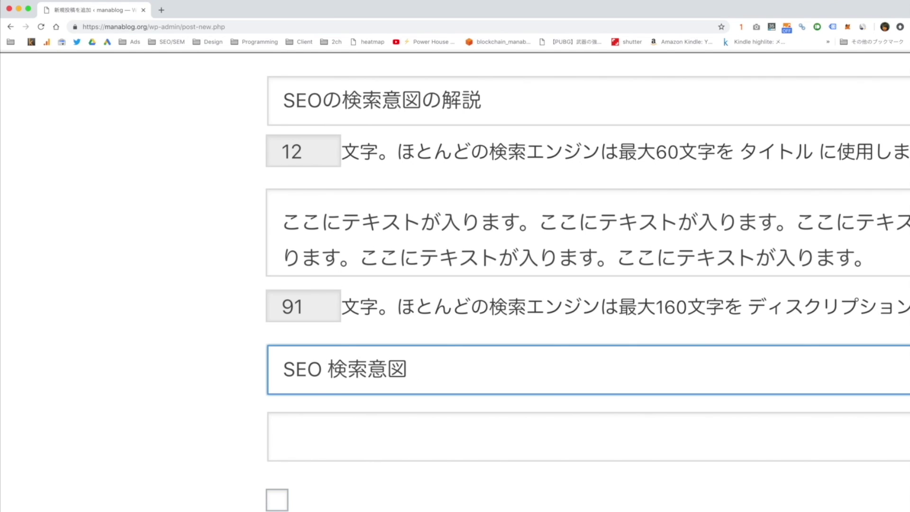
pyautogui.hotkey('shift', 'Left')
# - Append a half-width comma and a copy of SEO 検索意図 to the SEO keywords
pyautogui.click(406, 368)
pyautogui.press('super+a')
pyautogui.press('super+c')
pyautogui.press('Right')
pyautogui.write(',')
pyautogui.press('super+v')
# - Change the second keyword phrase to SEO 検索方法
pyautogui.press('Left')
pyautogui.press('Left')
pyautogui.press('Left')
pyautogui.press('Left')
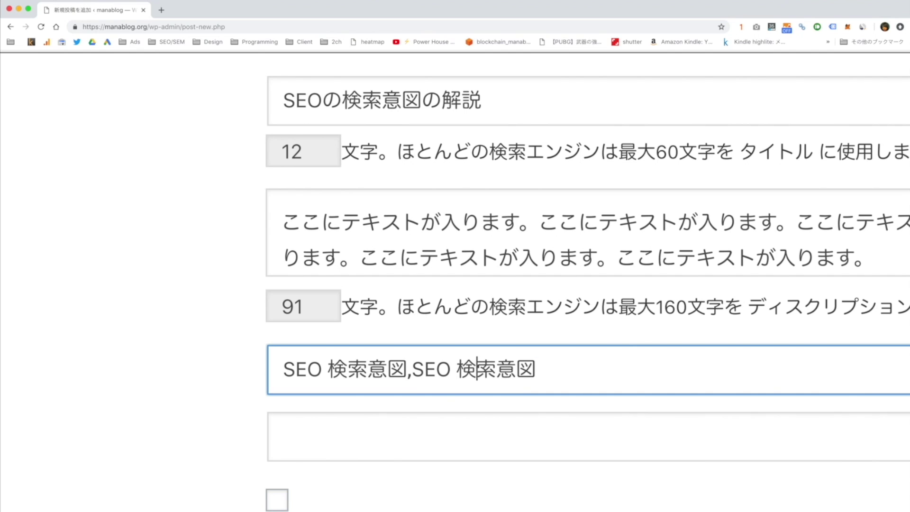
pyautogui.hotkey('shift', 'End')
pyautogui.write('kensaku')
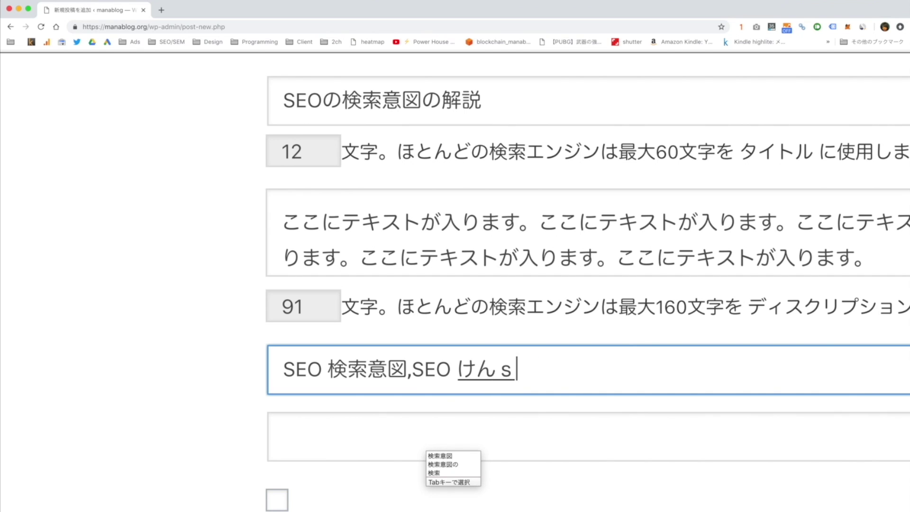
pyautogui.press('space')
pyautogui.write('houhou')
pyautogui.press('space')
pyautogui.press('Return')
# - Highlight the whole keyword entry and the half-width comma separating its two phrases
pyautogui.press('super+a')
pyautogui.press('Right')
pyautogui.press('super+a')
pyautogui.press('Right')
pyautogui.hotkey('alt', 'Left')
pyautogui.hotkey('alt', 'Left')
pyautogui.press('Left')
pyautogui.press('Left')
pyautogui.press('Right')
pyautogui.press('Right')
pyautogui.hotkey('shift', 'Left')
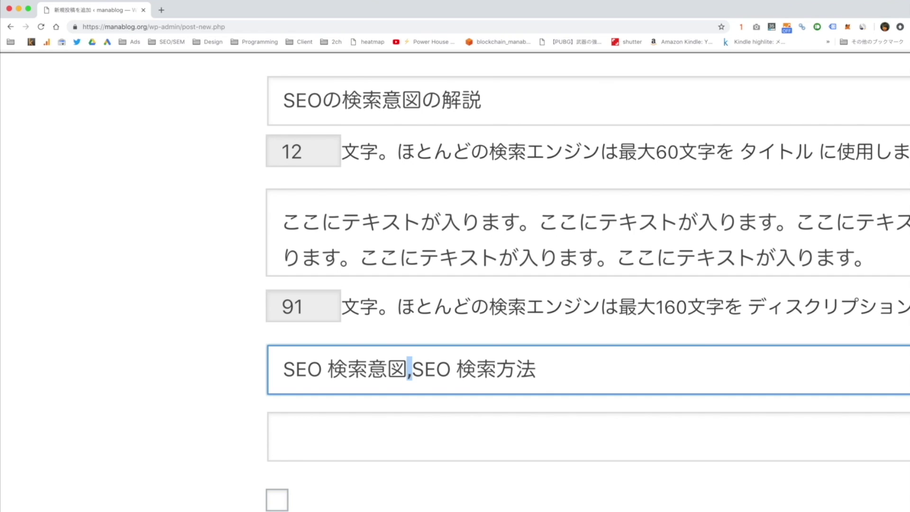
# - Try the full-width comma 、 as the keyword separator, restoring the half-width comma each time
pyautogui.write('、')
pyautogui.press('Return')
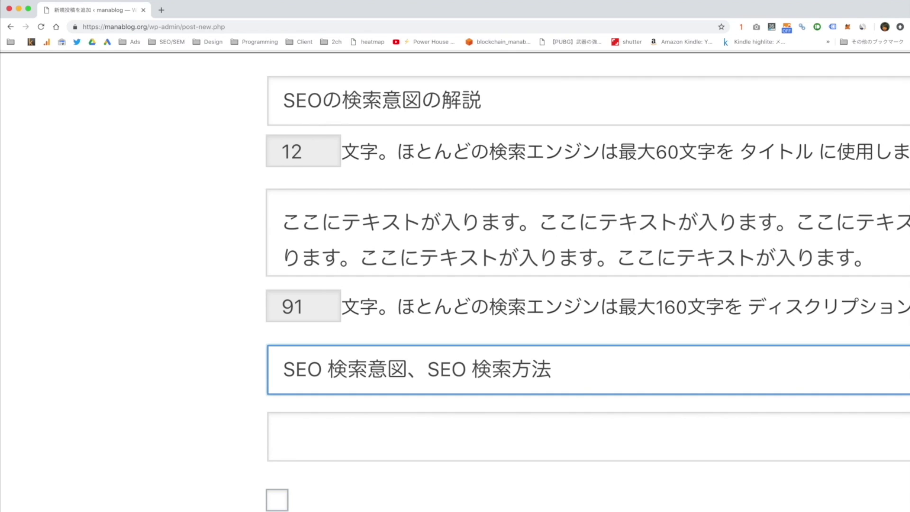
pyautogui.hotkey('shift', 'Left')
pyautogui.write(',')
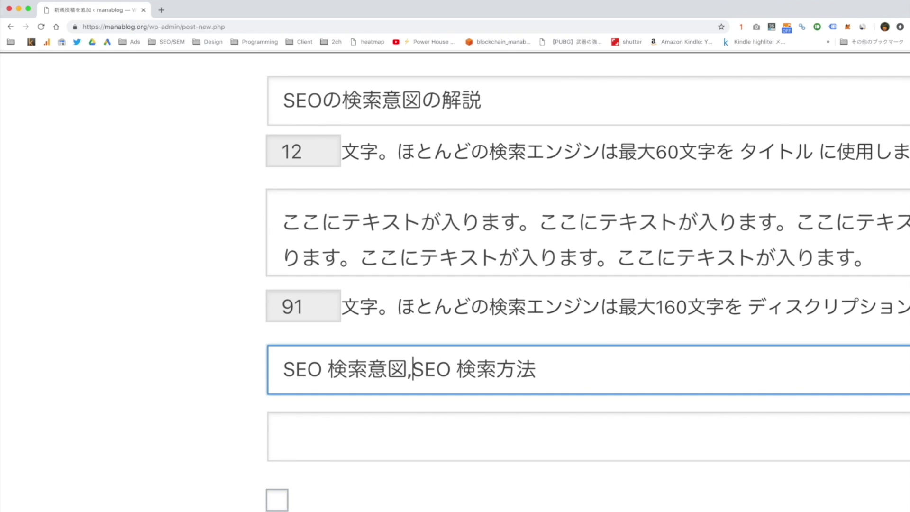
pyautogui.hotkey('shift', 'Left')
pyautogui.press('BackSpace')
pyautogui.write('、')
pyautogui.press('Return')
pyautogui.press('BackSpace')
pyautogui.write(',')
# - Restore the normal page zoom and return to the lecture slides at 4-8．リライトの方法
pyautogui.press('super+0')
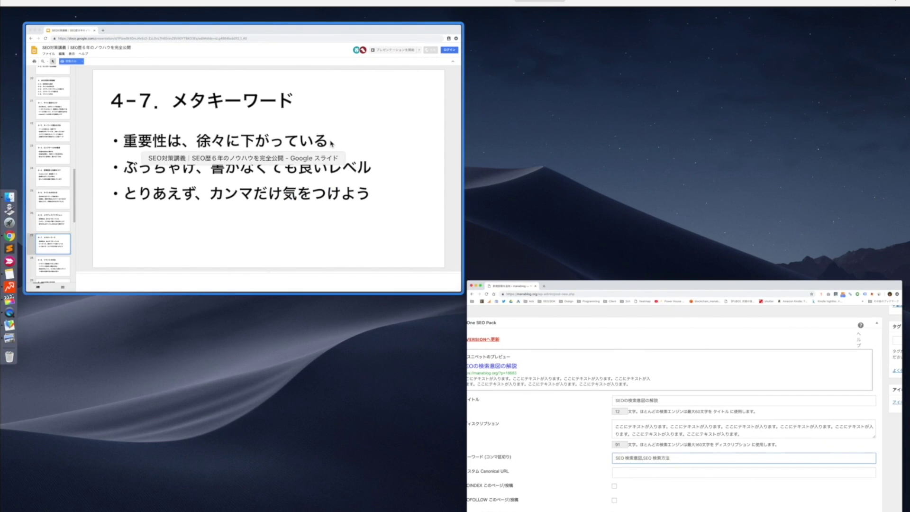
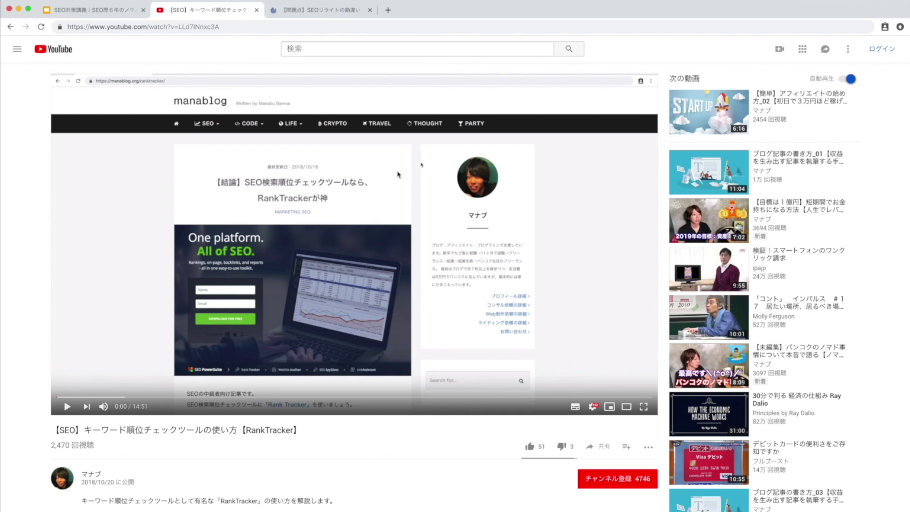
pyautogui.click(105, 11)
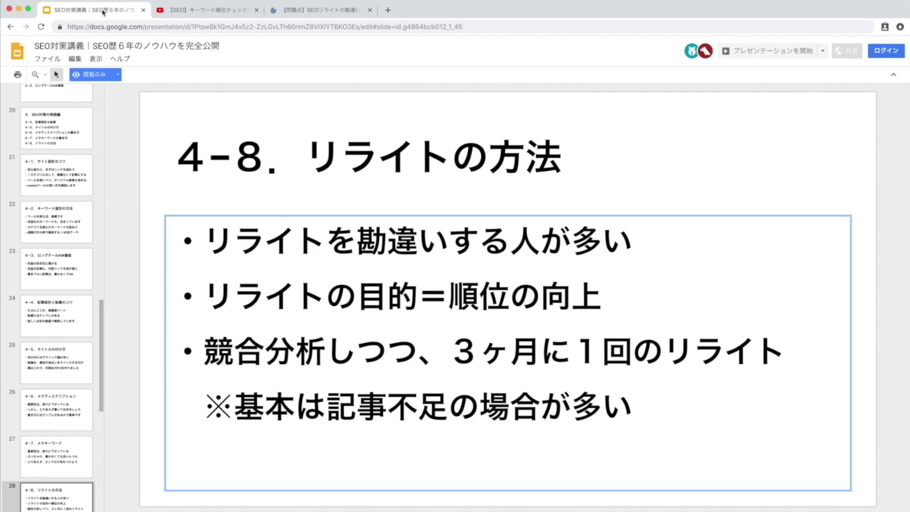
# - Highlight the slide lines on the purpose of rewriting and on rewriting once every three months with competitor analysis
pyautogui.moveTo(603, 299); pyautogui.dragTo(504, 299)
pyautogui.moveTo(448, 299); pyautogui.dragTo(612, 299)
pyautogui.click(612, 299)
pyautogui.moveTo(199, 345); pyautogui.dragTo(807, 349)
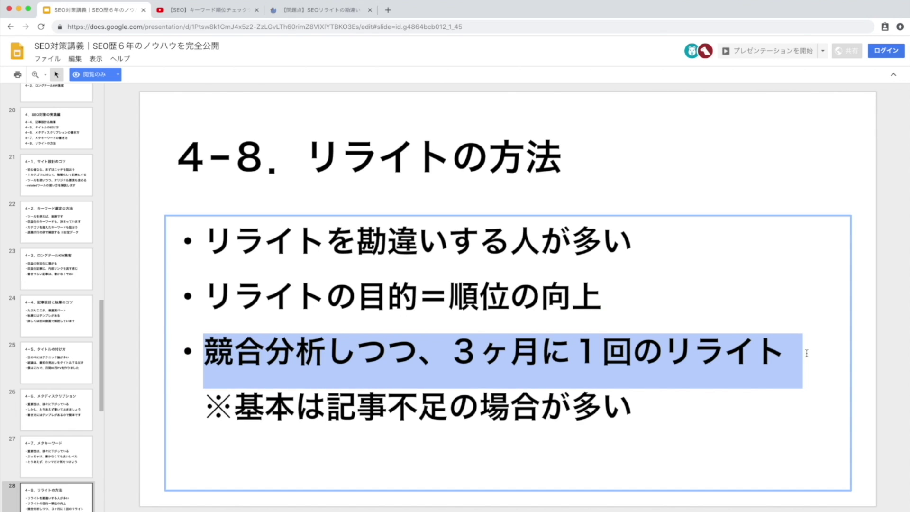
pyautogui.click(808, 349)
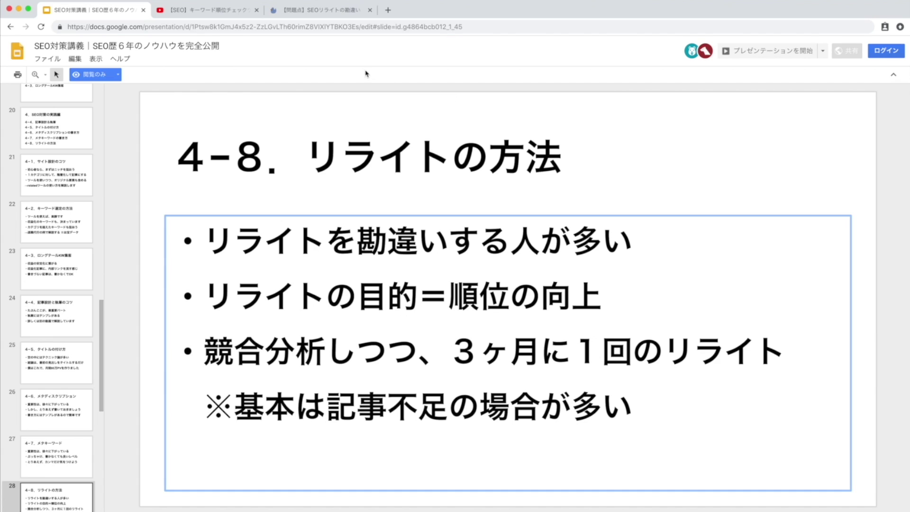
# - Show the SEOリライトの勘違い blog article at its boxed checklist of problem points, enlarged for reading
pyautogui.click(312, 15)
pyautogui.scroll(-20, 344, 123)
pyautogui.scroll(-20, 343, 122)
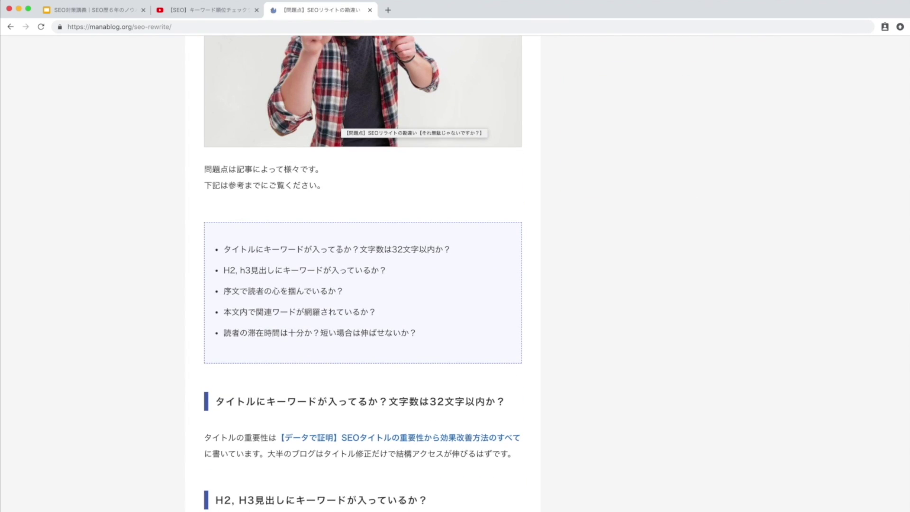
pyautogui.scroll(5, 339, 198)
pyautogui.scroll(-2, 340, 253)
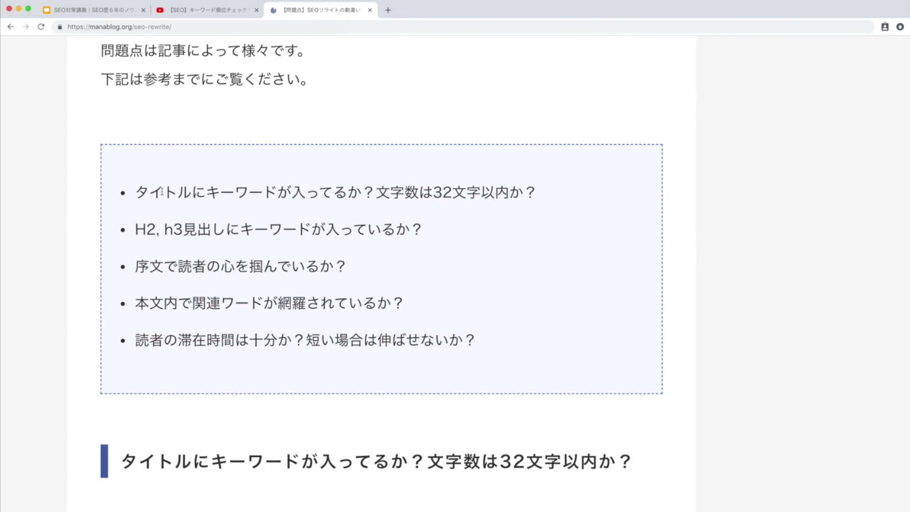
# - Highlight the checklist items about keywords in the title and keywords in the H2 and h3 headings, one after the other
pyautogui.moveTo(134, 192); pyautogui.dragTo(568, 195)
pyautogui.click(578, 194)
pyautogui.moveTo(135, 229); pyautogui.dragTo(416, 227)
pyautogui.click(431, 224)
pyautogui.tripleClick(431, 224)
pyautogui.click(458, 229)
# - Highlight the remaining checklist items on the introduction, related words in the body and reader dwell time in turn
pyautogui.moveTo(136, 267); pyautogui.dragTo(362, 269)
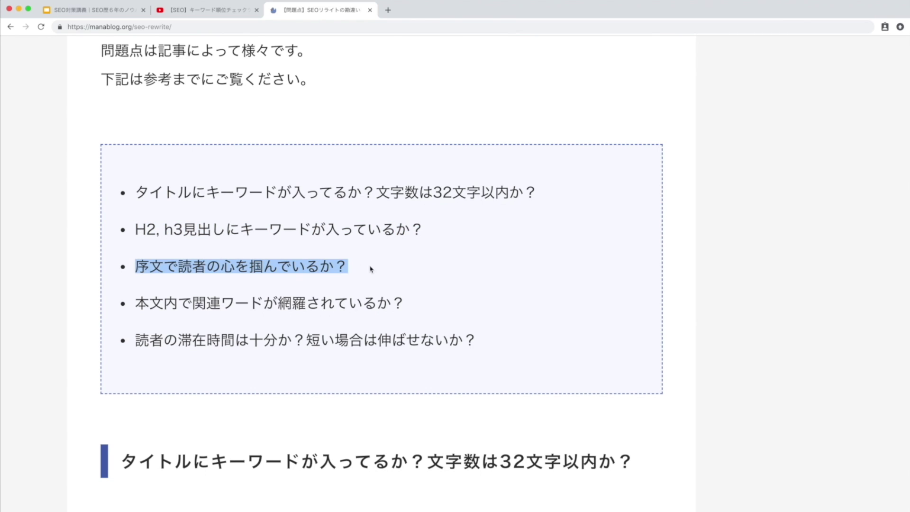
pyautogui.click(390, 270)
pyautogui.moveTo(135, 303); pyautogui.dragTo(445, 307)
pyautogui.click(445, 307)
pyautogui.moveTo(136, 341); pyautogui.dragTo(115, 176)
pyautogui.click(545, 346)
pyautogui.click(116, 176)
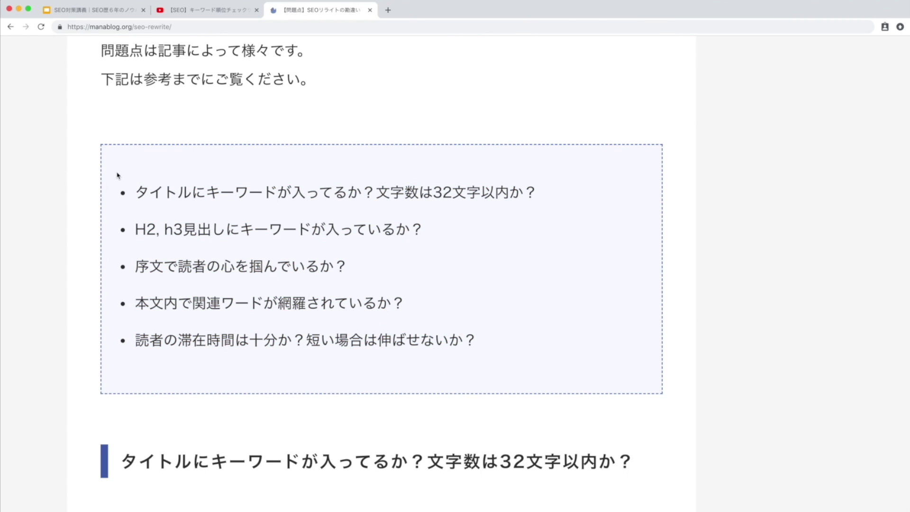
# - Reduce the page magnification and highlight the article title about SEOリライトの勘違い
pyautogui.press('super+minus')
pyautogui.press('super+minus')
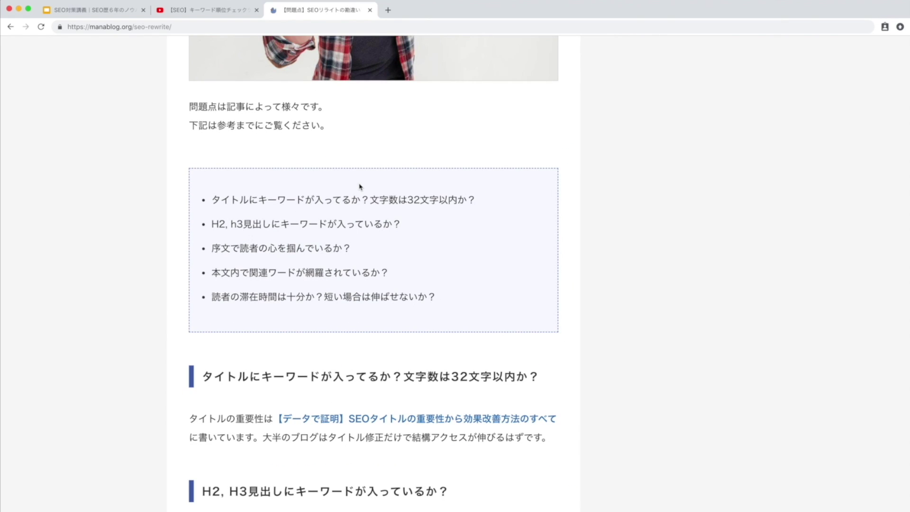
pyautogui.scroll(20, 359, 186)
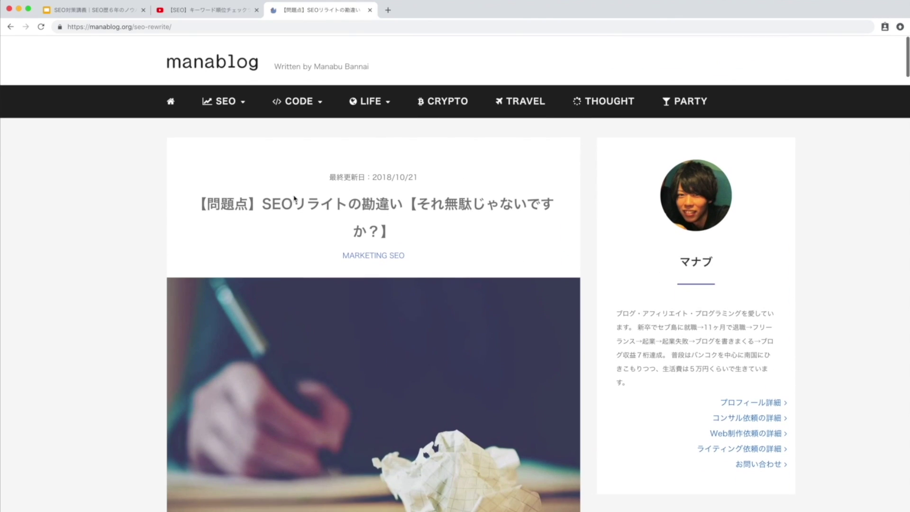
pyautogui.moveTo(263, 202)
pyautogui.mouseDown()
pyautogui.moveTo(403, 204)
pyautogui.moveTo(298, 212)
pyautogui.moveTo(271, 201)
pyautogui.mouseUp()
# - Look through the article's checklist sections and highlight the heading それでも上がらない場合は、関連記事を入れる
pyautogui.scroll(-20, 272, 202)
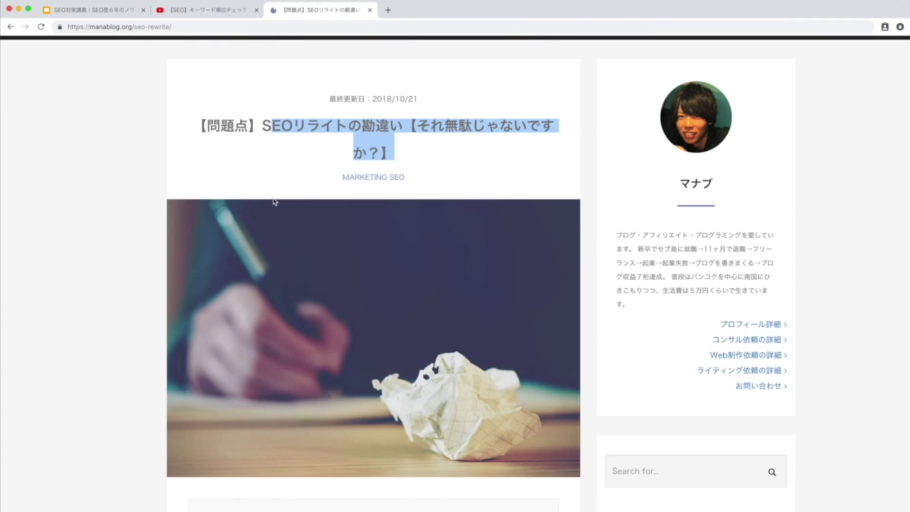
pyautogui.scroll(-20, 273, 201)
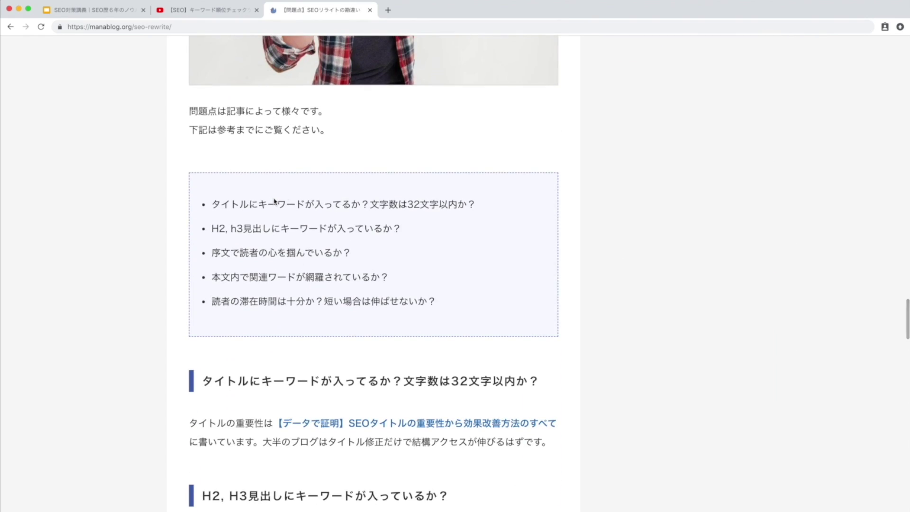
pyautogui.moveTo(333, 188); pyautogui.dragTo(556, 284)
pyautogui.scroll(-2, 556, 284)
pyautogui.scroll(-15, 473, 284)
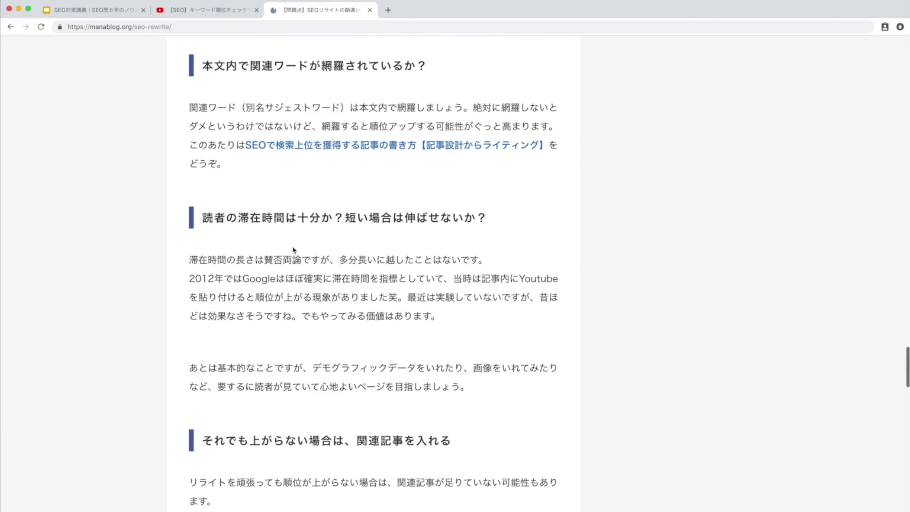
pyautogui.scroll(-5, 294, 248)
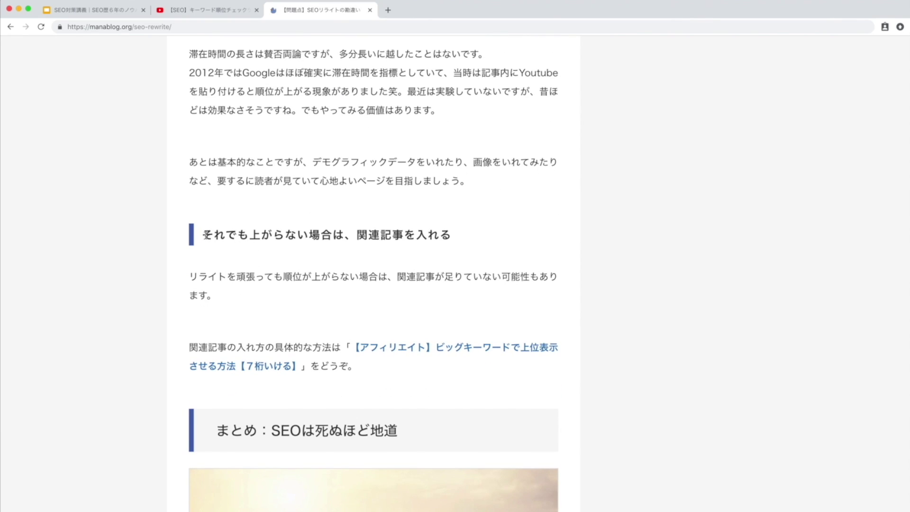
pyautogui.moveTo(205, 234); pyautogui.dragTo(537, 235)
pyautogui.click(486, 249)
pyautogui.moveTo(412, 255); pyautogui.dragTo(459, 372)
pyautogui.click(459, 372)
# - Return to the boxed checklist in the article and highlight its items from the title check to dwell time
pyautogui.scroll(10, 235, 184)
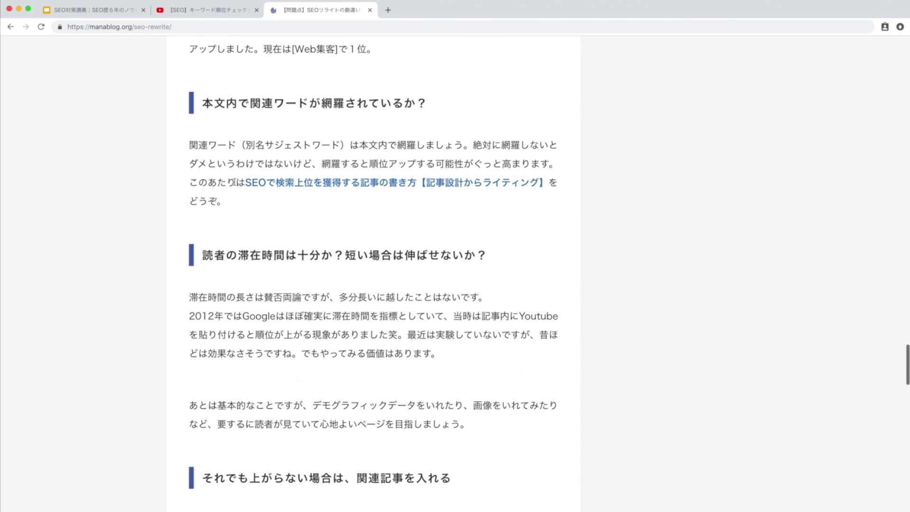
pyautogui.scroll(3, 234, 184)
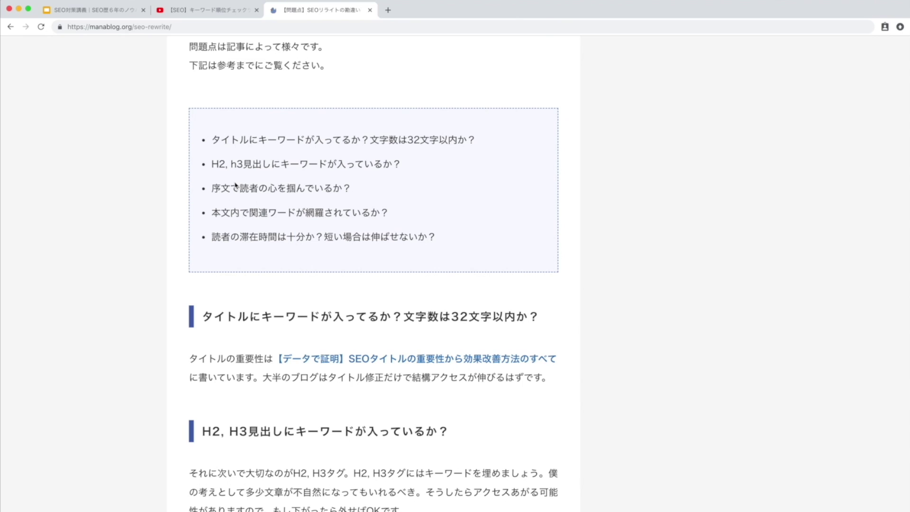
pyautogui.moveTo(211, 140); pyautogui.dragTo(306, 141)
pyautogui.moveTo(363, 153); pyautogui.dragTo(506, 244)
pyautogui.click(215, 137)
pyautogui.click(513, 255)
pyautogui.moveTo(212, 139); pyautogui.dragTo(474, 244)
# - Enlarge the checklist, highlight all its items together, and clear the highlight
pyautogui.scroll(-3, 473, 244)
pyautogui.scroll(4, 473, 244)
pyautogui.click(473, 244)
pyautogui.moveTo(59, 218); pyautogui.dragTo(632, 473)
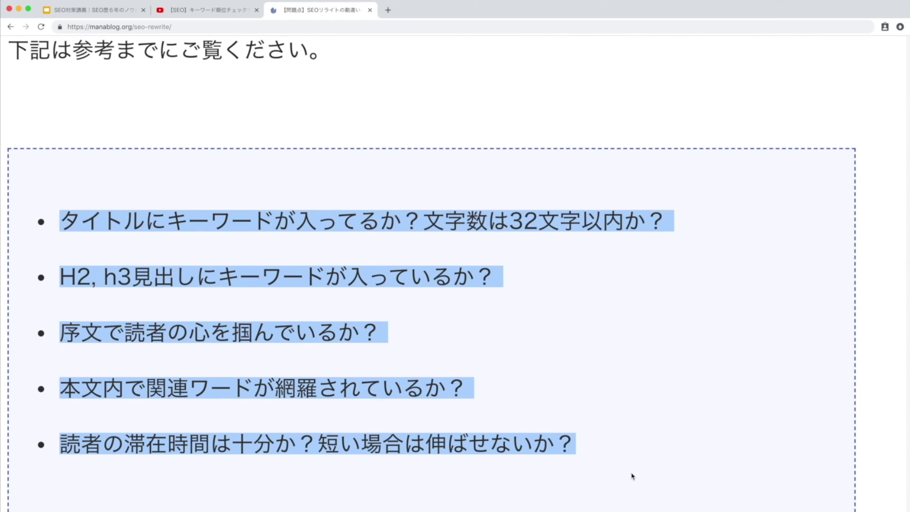
pyautogui.click(631, 473)
pyautogui.tripleClick(631, 473)
pyautogui.moveTo(377, 349); pyautogui.dragTo(187, 166)
pyautogui.click(187, 166)
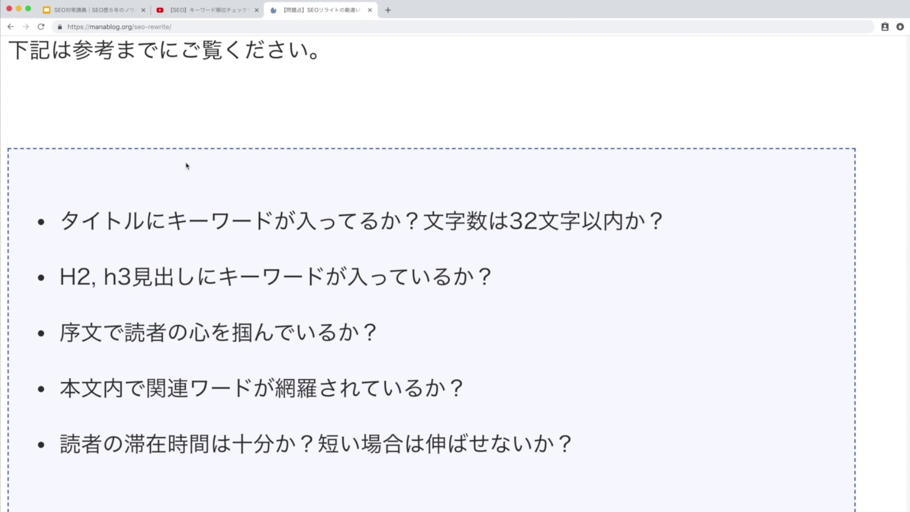
pyautogui.scroll(-3, 357, 169)
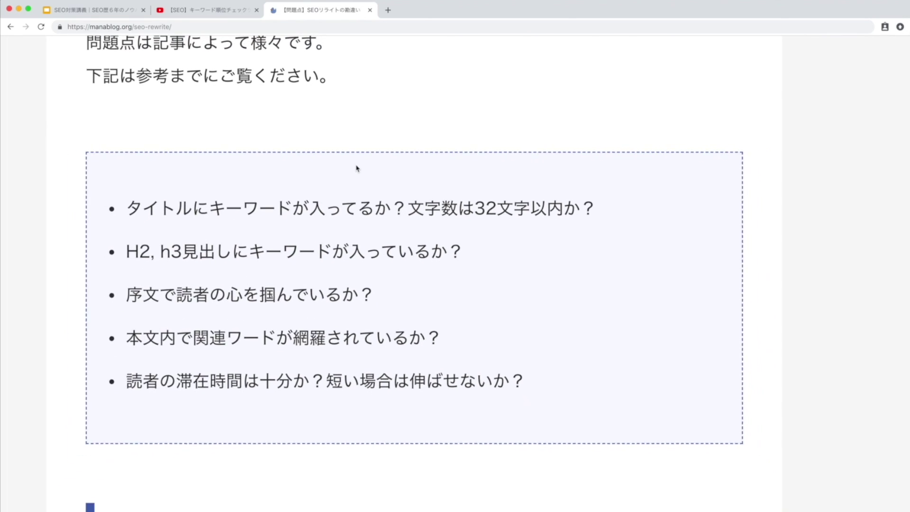
# - Return to the lecture slides and highlight the note ※基本は記事不足の場合が多い
pyautogui.click(111, 13)
pyautogui.moveTo(241, 406); pyautogui.dragTo(706, 405)
pyautogui.click(705, 405)
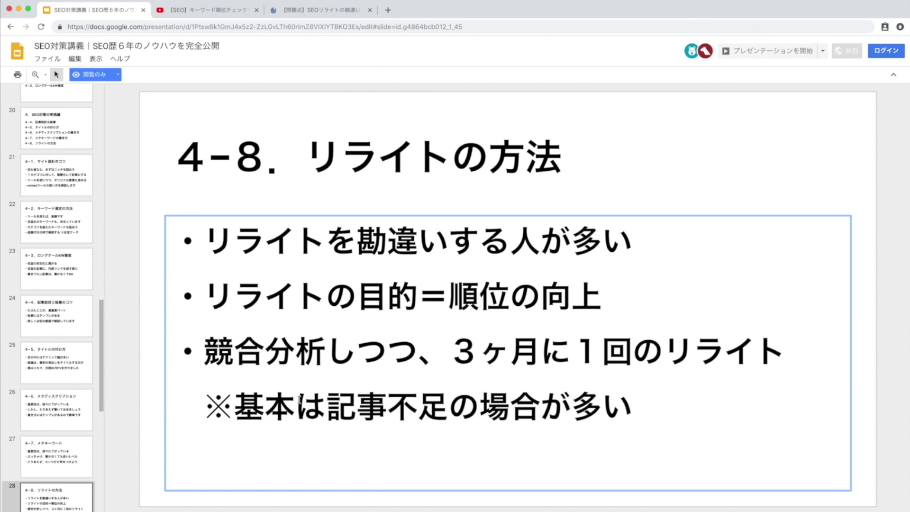
pyautogui.moveTo(254, 405); pyautogui.dragTo(627, 411)
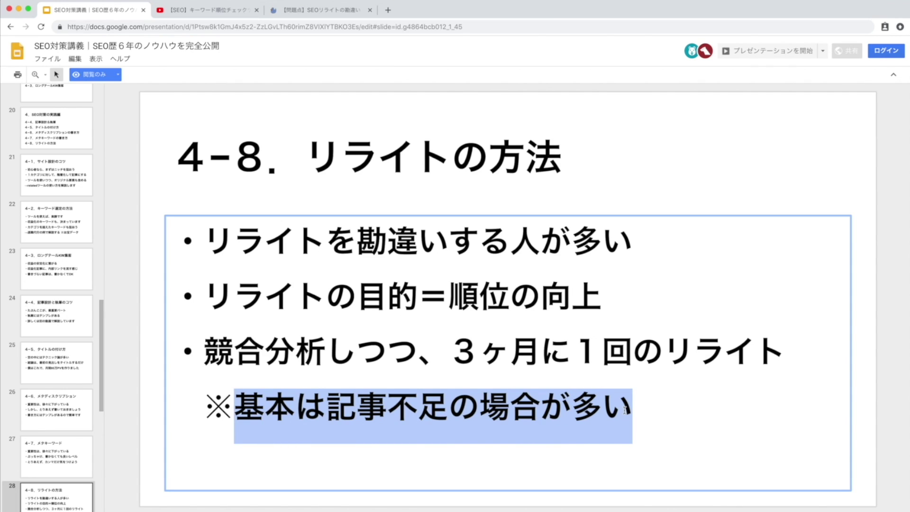
pyautogui.click(624, 411)
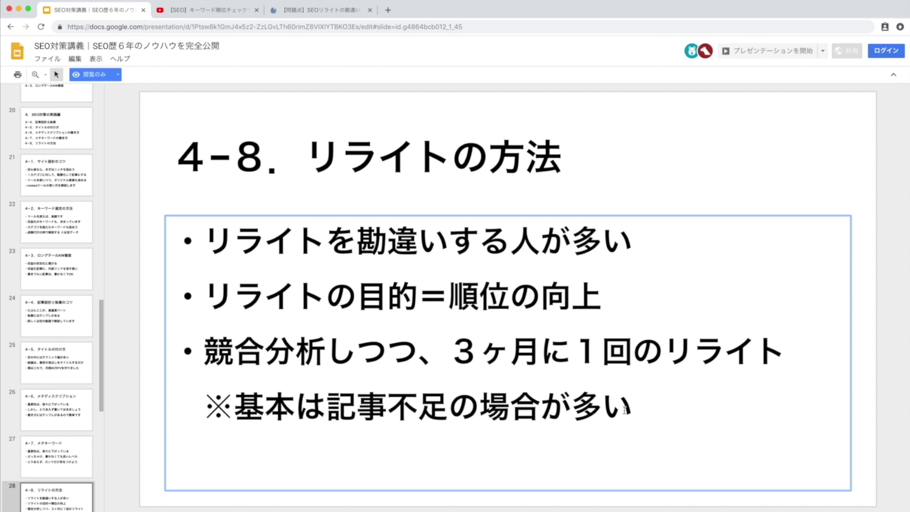
# - Switch to Rank Tracker and select the アフィリエイト keyword rows from the first one downward
pyautogui.hotkey('ctrl', 'Left')
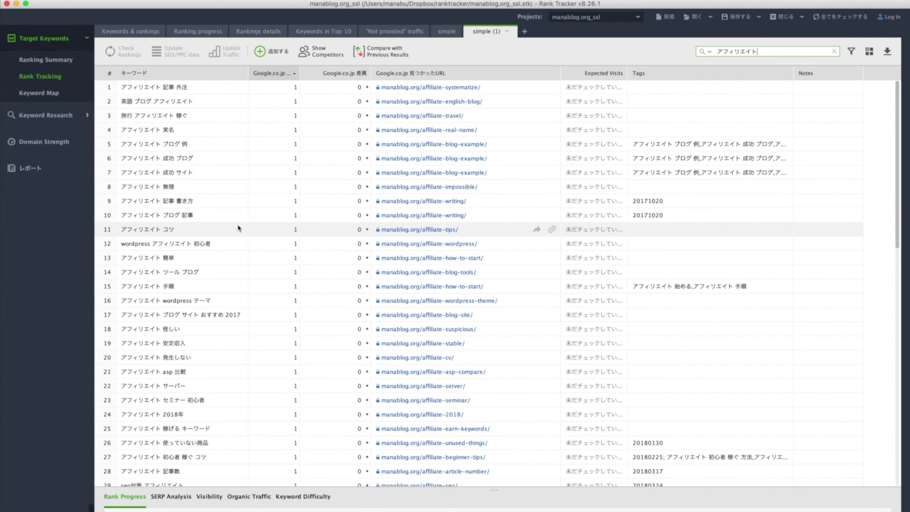
pyautogui.click(182, 88)
pyautogui.hotkey('shift', 'Down')
pyautogui.hotkey('shift', 'Down')
pyautogui.hotkey('shift', 'Down')
pyautogui.hotkey('shift', 'Down')
pyautogui.hotkey('shift', 'Down')
pyautogui.hotkey('shift', 'Down')
pyautogui.hotkey('shift', 'Down')
pyautogui.hotkey('shift', 'Down')
pyautogui.hotkey('shift', 'Down')
pyautogui.hotkey('shift', 'Down')
pyautogui.hotkey('shift', 'Down')
pyautogui.hotkey('shift', 'Down')
pyautogui.hotkey('shift', 'Down')
pyautogui.hotkey('shift', 'Down')
pyautogui.hotkey('shift', 'Down')
pyautogui.hotkey('shift', 'Down')
pyautogui.hotkey('shift', 'Down')
pyautogui.hotkey('shift', 'Down')
pyautogui.hotkey('shift', 'Down')
pyautogui.hotkey('shift', 'Down')
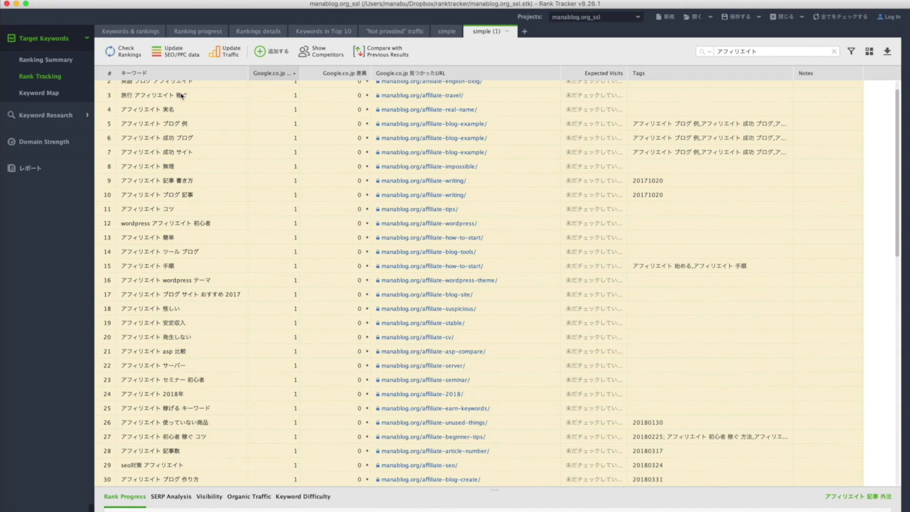
# - Go to the end of the アフィリエイト keyword list and select the アフィリエイト スクール row
pyautogui.scroll(-10, 203, 286)
pyautogui.click(203, 287)
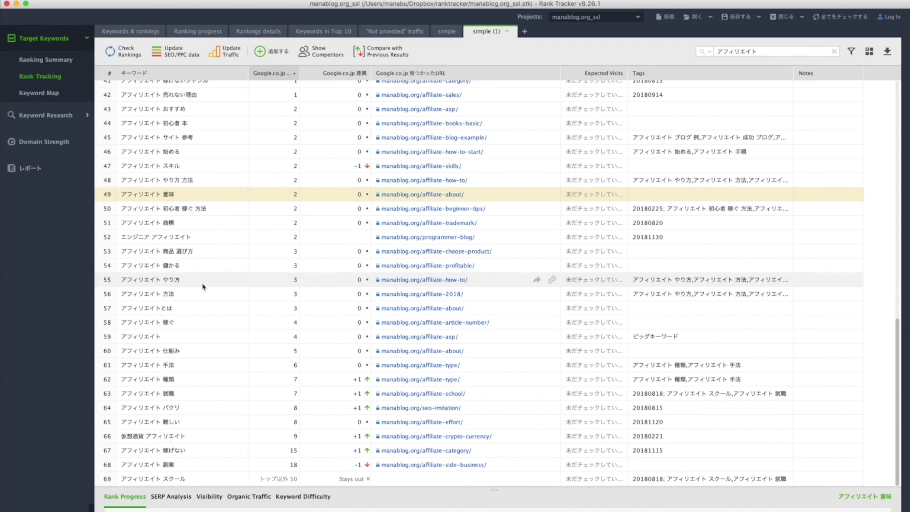
pyautogui.click(204, 284)
pyautogui.click(171, 455)
pyautogui.press('Down')
pyautogui.press('Down')
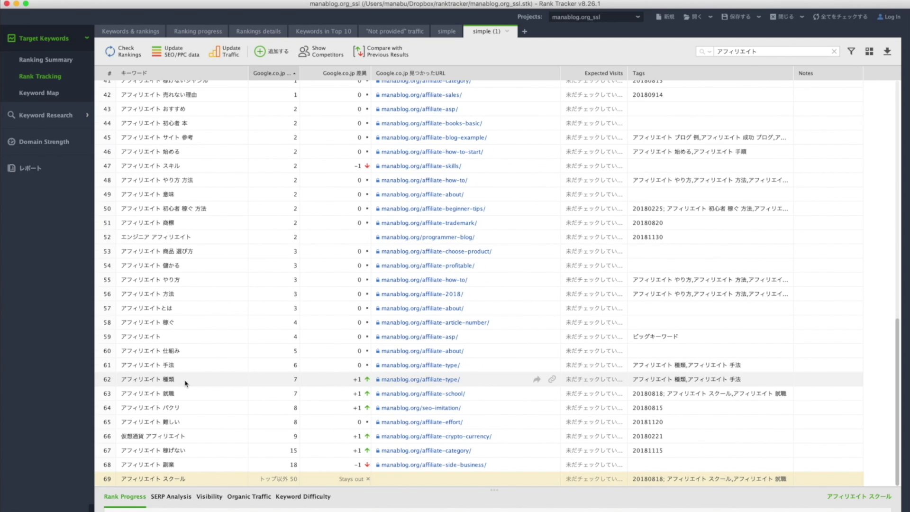
# - Examine the Google.co.jp rankings across the whole アフィリエイト keyword list, from the first row to the last
pyautogui.scroll(10, 204, 286)
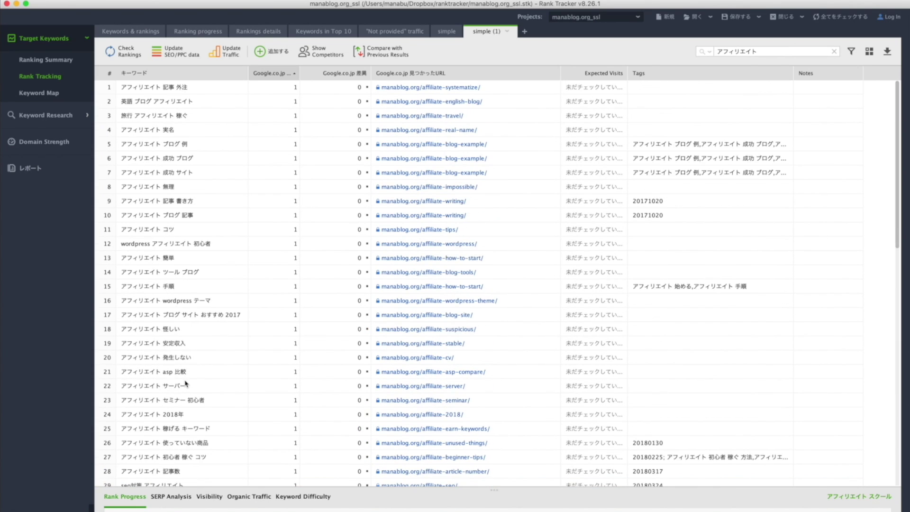
pyautogui.scroll(-8, 204, 286)
pyautogui.scroll(10, 203, 285)
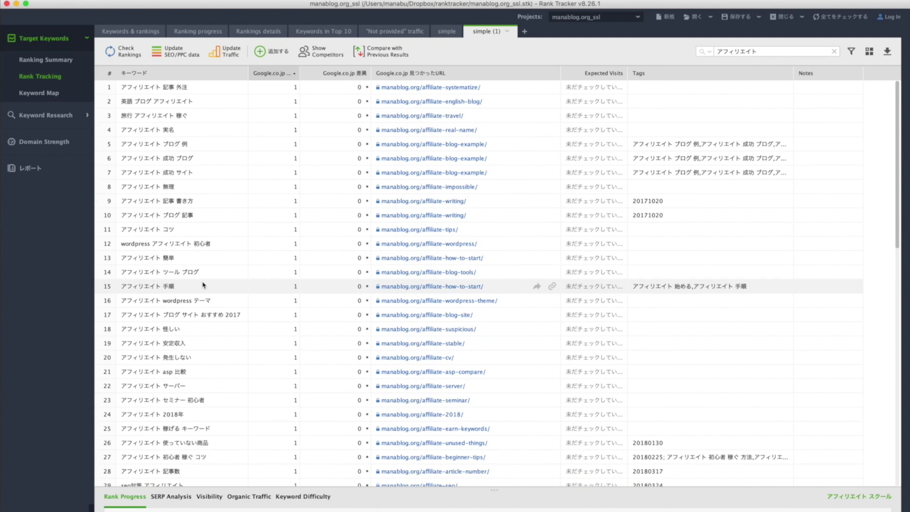
pyautogui.scroll(-8, 188, 237)
pyautogui.scroll(8, 187, 236)
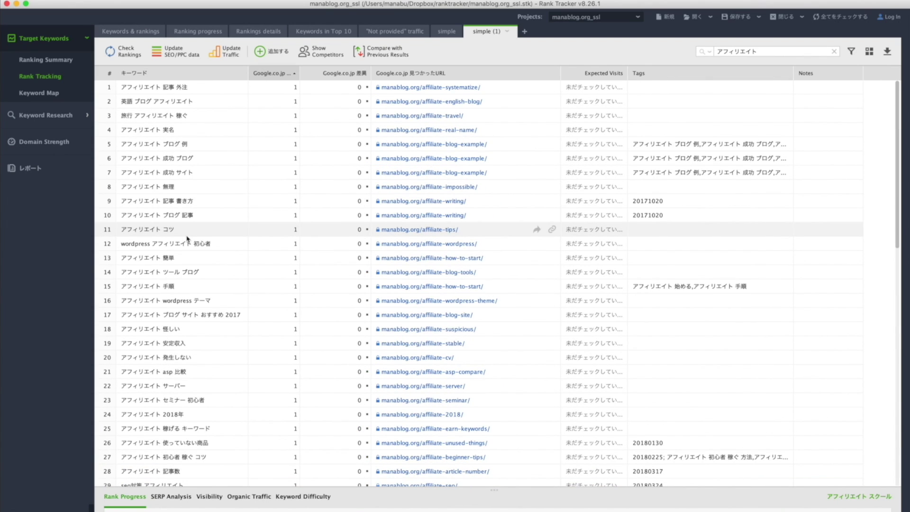
pyautogui.click(176, 172)
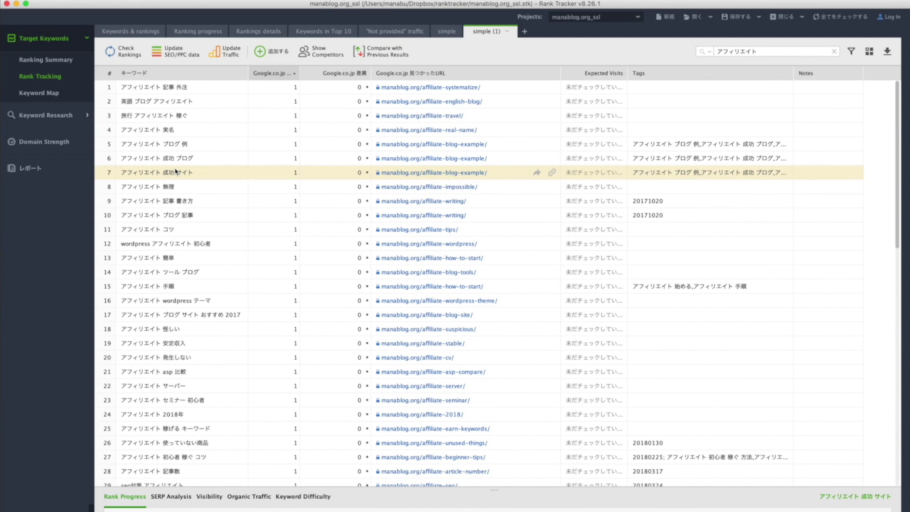
pyautogui.scroll(-10, 176, 171)
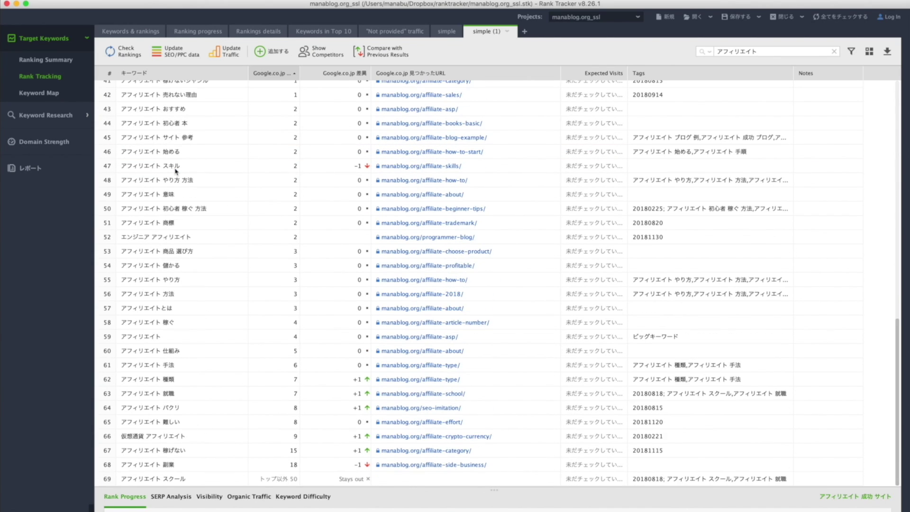
pyautogui.scroll(10, 176, 170)
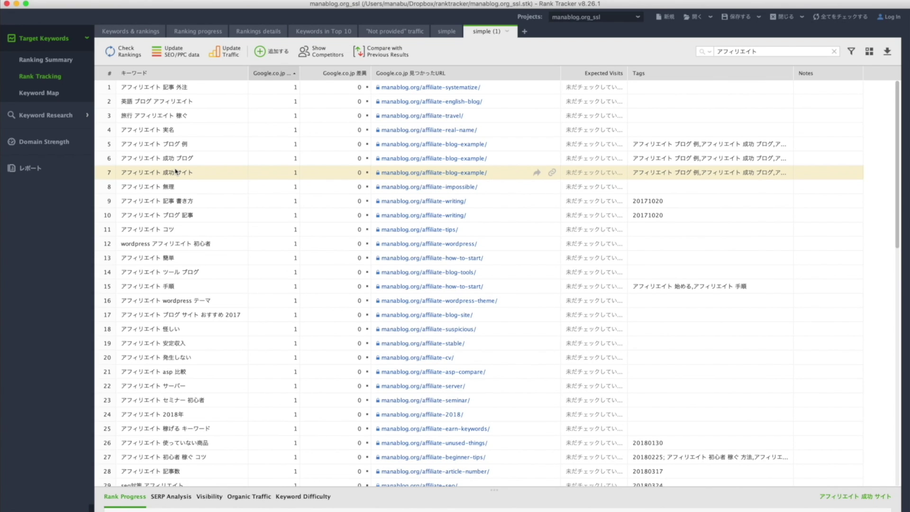
# - Filter the tracked keywords by 投資 instead of アフィリエイト
pyautogui.click(739, 51)
pyautogui.doubleClick(739, 51)
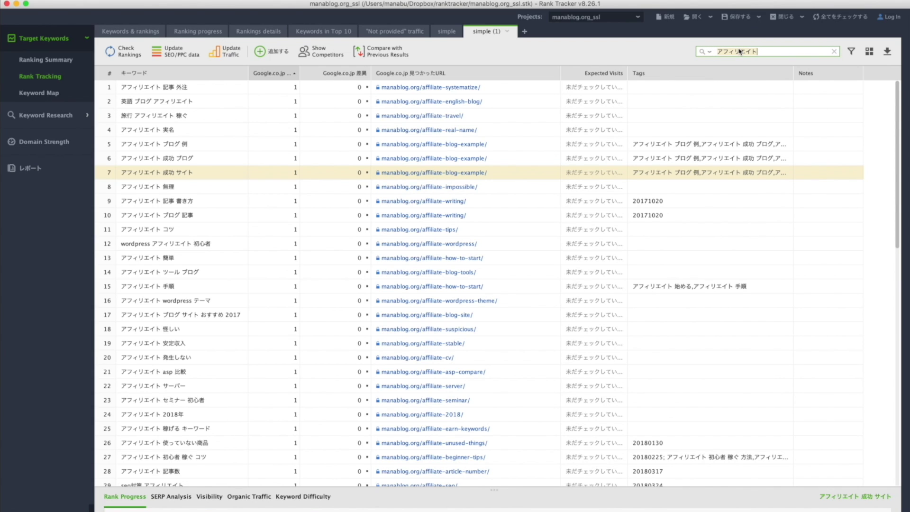
pyautogui.write('投資')
pyautogui.press('Return')
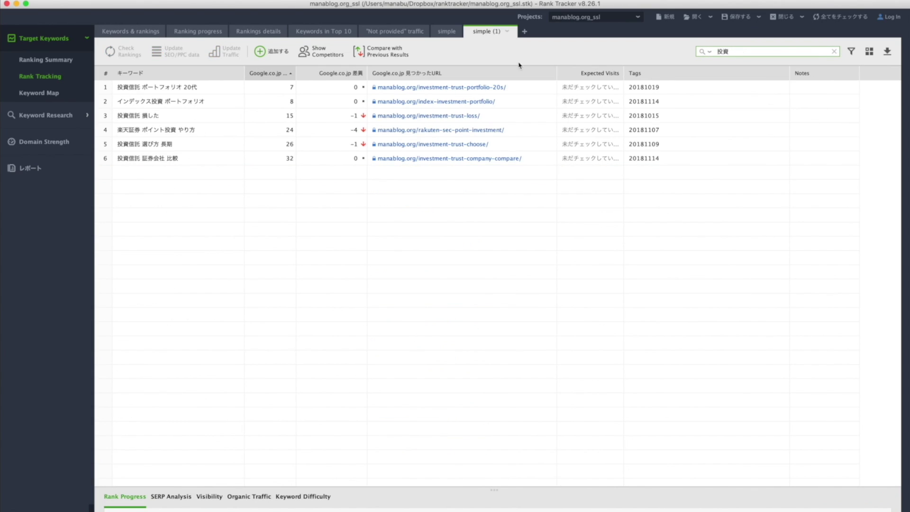
# - Select all the 投資 keyword rows to point out their rankings
pyautogui.click(207, 96)
pyautogui.press('Down')
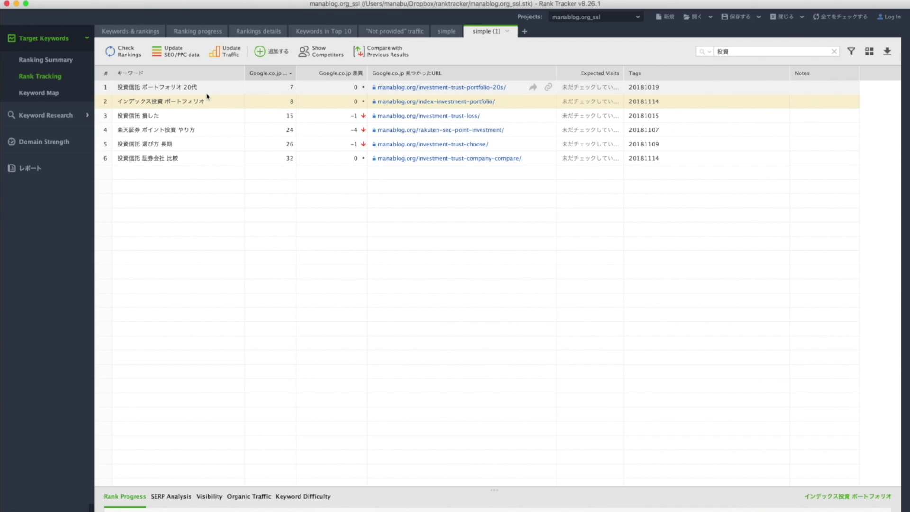
pyautogui.press('Up')
pyautogui.hotkey('shift', 'Down')
pyautogui.hotkey('shift', 'Down')
pyautogui.hotkey('shift', 'Down')
pyautogui.hotkey('shift', 'Down')
pyautogui.hotkey('shift', 'Down')
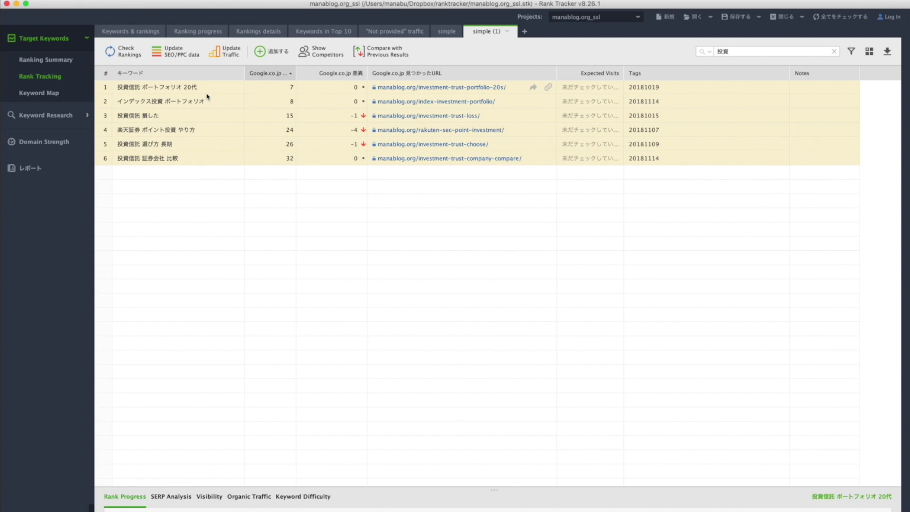
# - Narrow the row selection to the keyword インデックス投資 ポートフォリオ
pyautogui.hotkey('shift', 'Up')
pyautogui.hotkey('shift', 'Up')
pyautogui.hotkey('shift', 'Up')
pyautogui.hotkey('shift', 'Up')
pyautogui.hotkey('shift', 'Up')
pyautogui.hotkey('shift', 'Down')
pyautogui.hotkey('shift', 'Down')
pyautogui.hotkey('shift', 'Up')
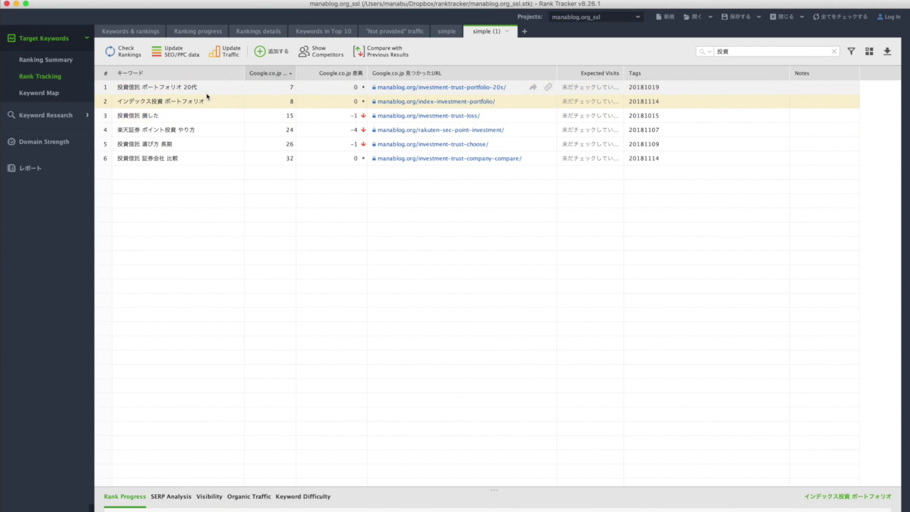
# - Highlight the keywords 投資信託 ポートフォリオ 20代 and インデックス投資 ポートフォリオ in turn, and extend the selection to all 投資 rows
pyautogui.hotkey('shift', 'Up')
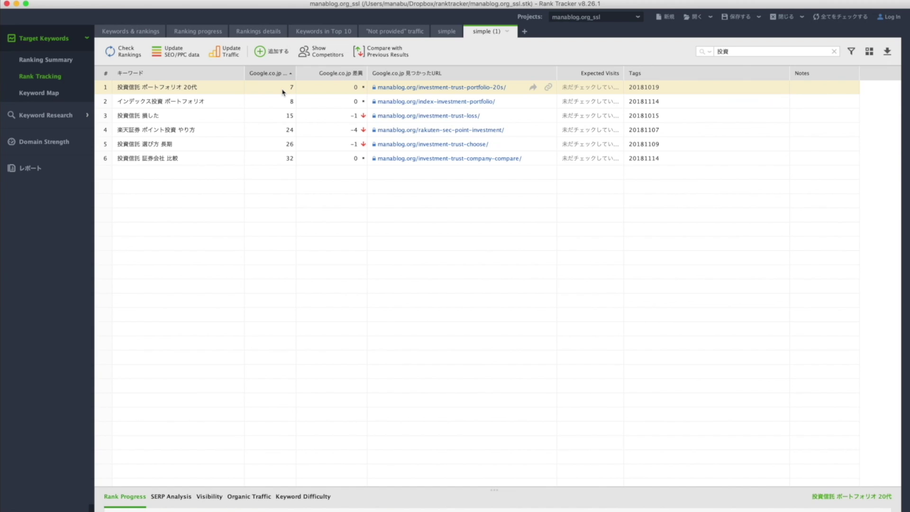
pyautogui.click(171, 107)
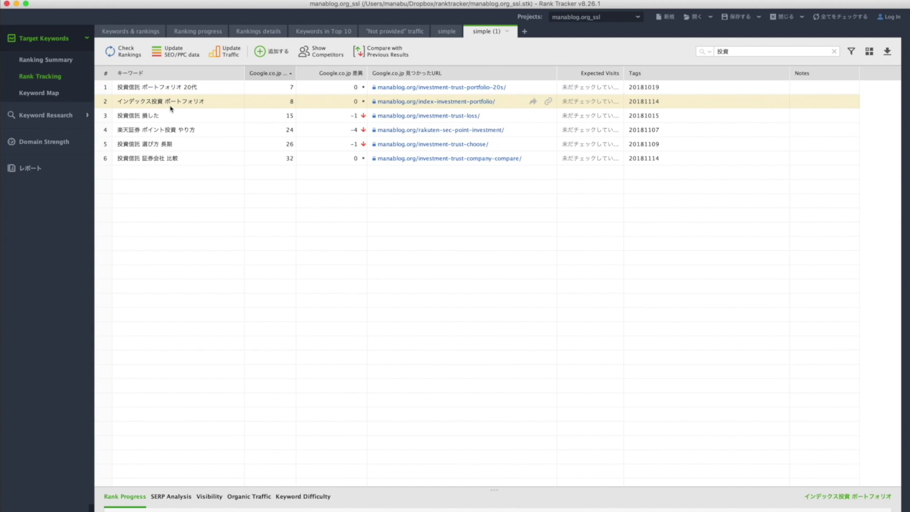
pyautogui.press('Up')
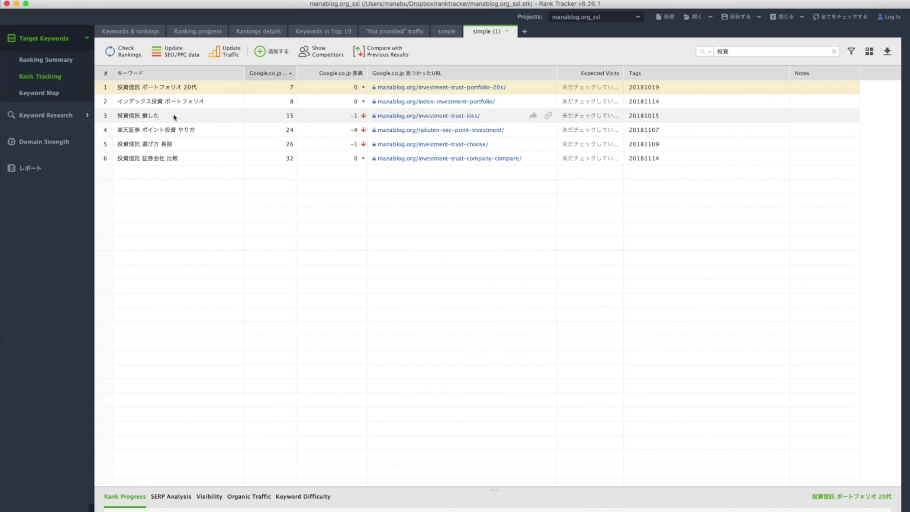
pyautogui.hotkey('shift', 'Down')
pyautogui.hotkey('shift', 'Down')
pyautogui.hotkey('shift', 'Down')
pyautogui.hotkey('shift', 'Down')
pyautogui.hotkey('shift', 'Down')
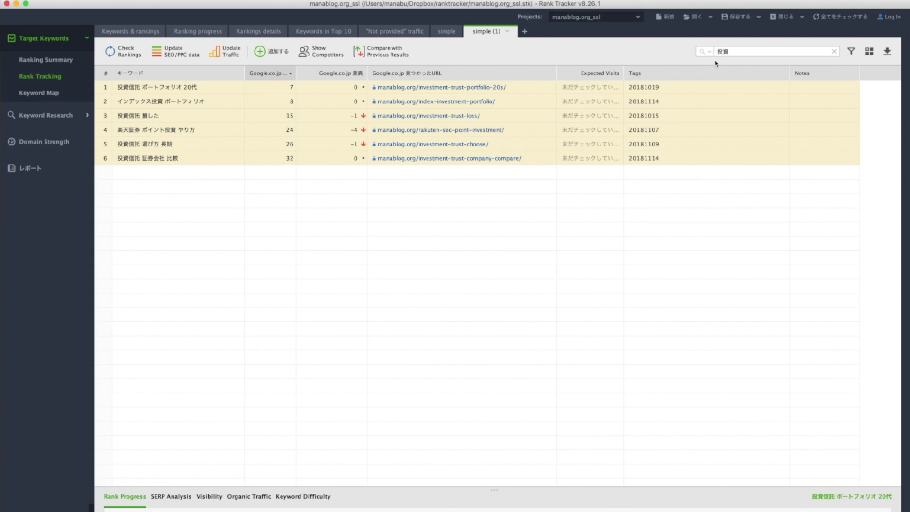
# - Replace the 投資 keyword filter with アフィリエイト
pyautogui.click(742, 54)
pyautogui.press('BackSpace')
pyautogui.press('BackSpace')
pyautogui.write('アフィリエイト')
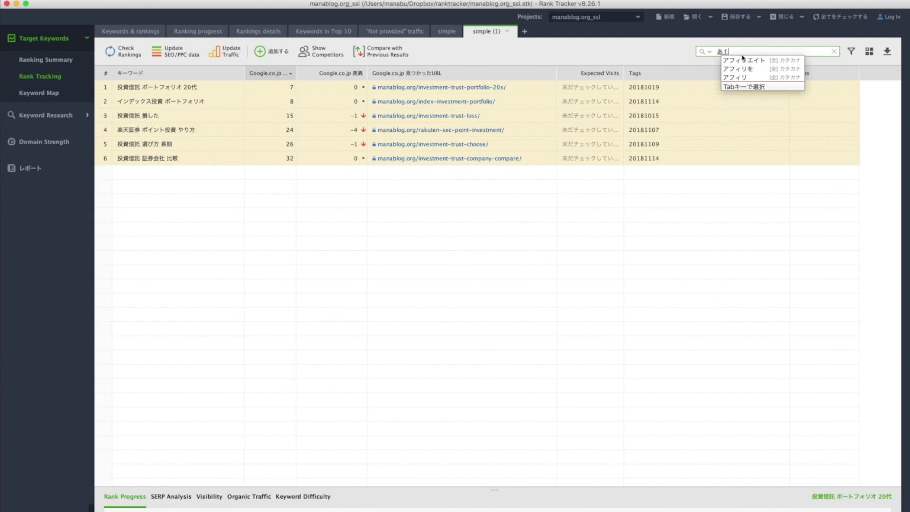
pyautogui.press('Return')
# - Select all the アフィリエイト keyword rows and review their Google.co.jp rankings through the whole list
pyautogui.scroll(-15, 203, 218)
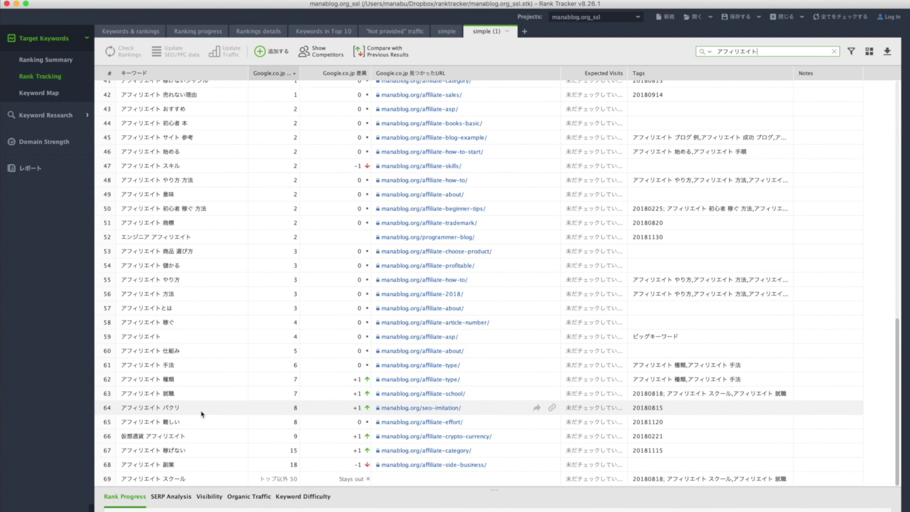
pyautogui.scroll(15, 204, 410)
pyautogui.press('super+a')
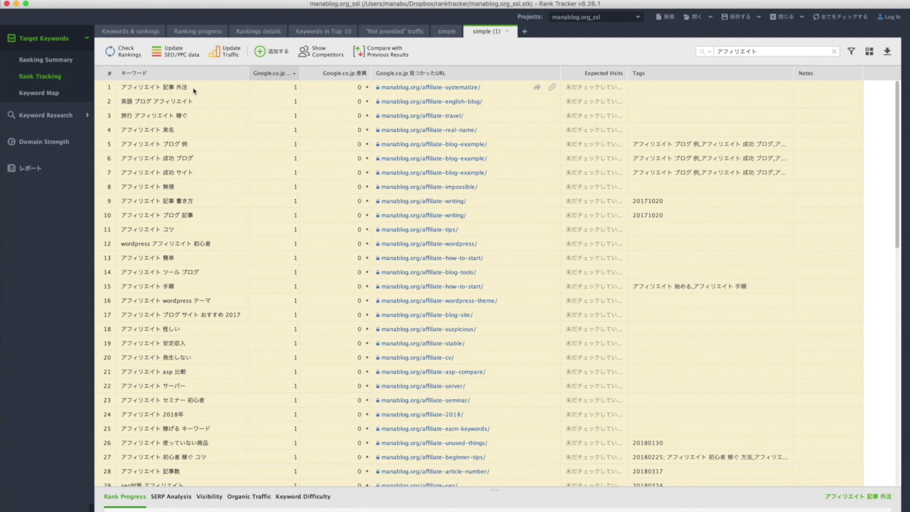
pyautogui.scroll(-10, 199, 244)
pyautogui.scroll(10, 199, 244)
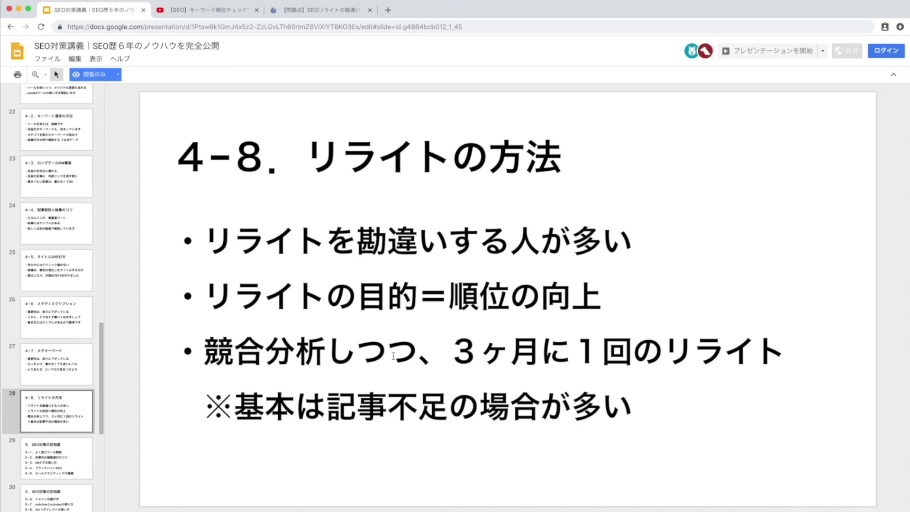
# - Point out 記事不足 in the last line of slide 4-8 on rewriting in the Google Slides lecture deck
pyautogui.moveTo(326, 399); pyautogui.dragTo(454, 398)
pyautogui.moveTo(327, 400)
pyautogui.mouseDown()
pyautogui.moveTo(444, 405)
pyautogui.moveTo(335, 405)
pyautogui.mouseUp()
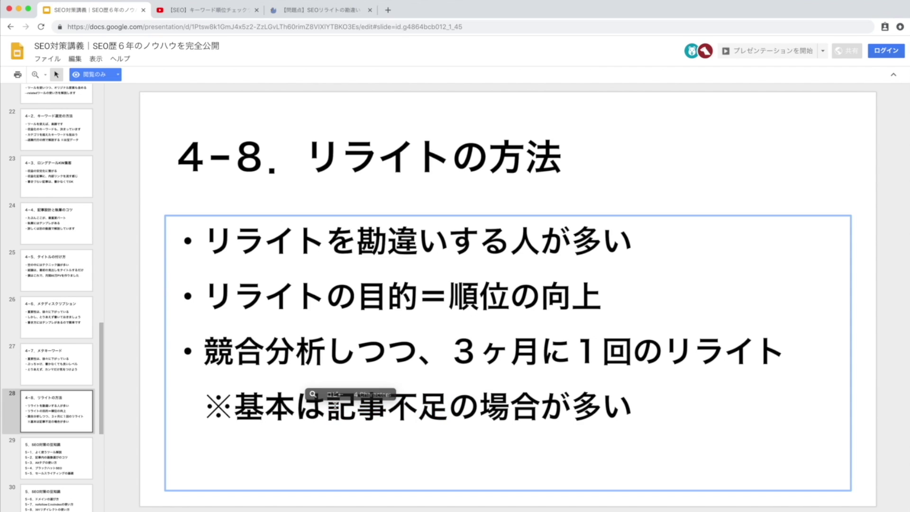